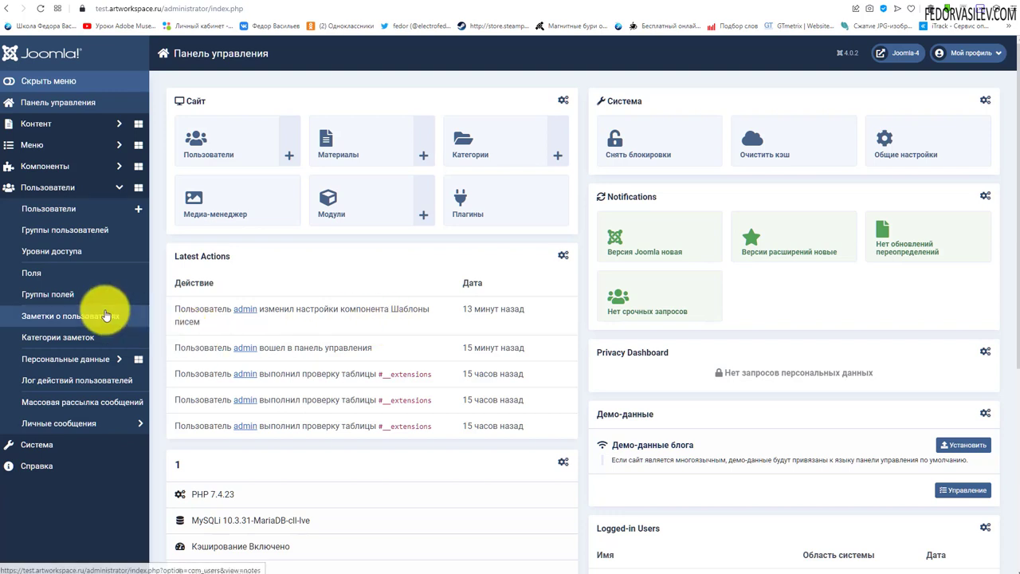
Open the list of registered site users in the administration area.
left_click(70, 191)
left_click(63, 187)
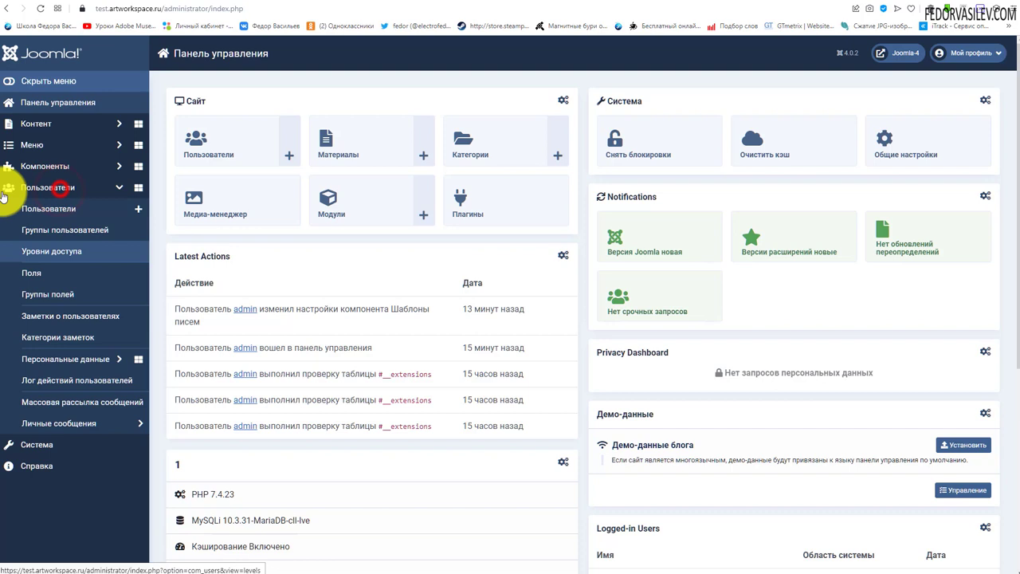
left_click(51, 213)
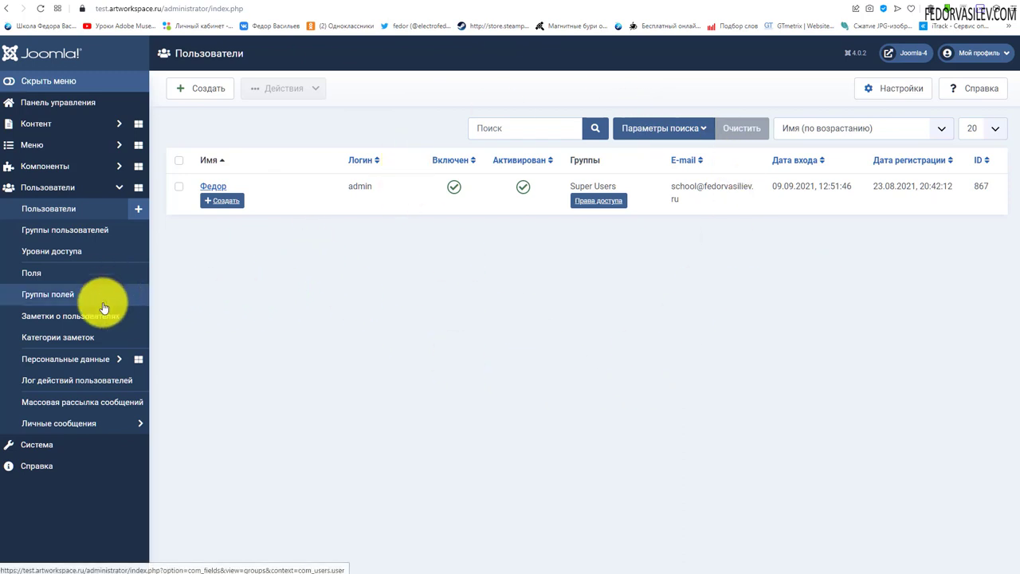
left_click(137, 209)
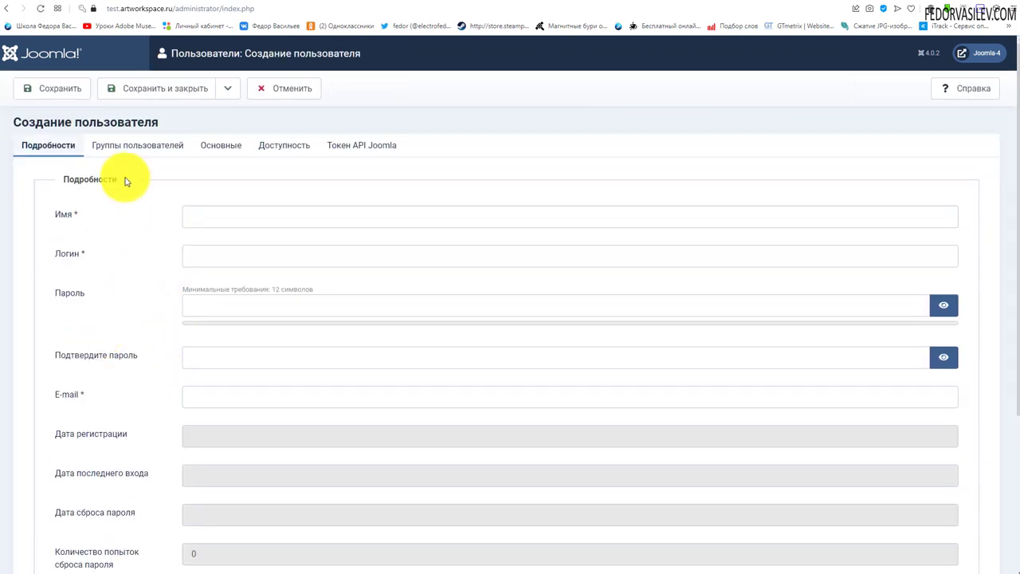
scroll(192, 207, "down", 3)
scroll(239, 271, "up", 3)
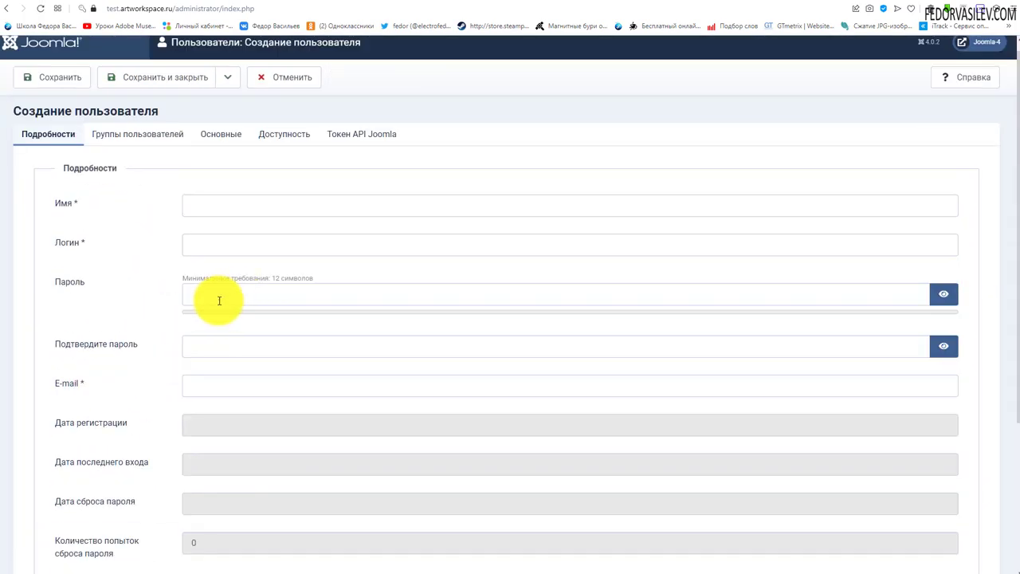
left_click(268, 81)
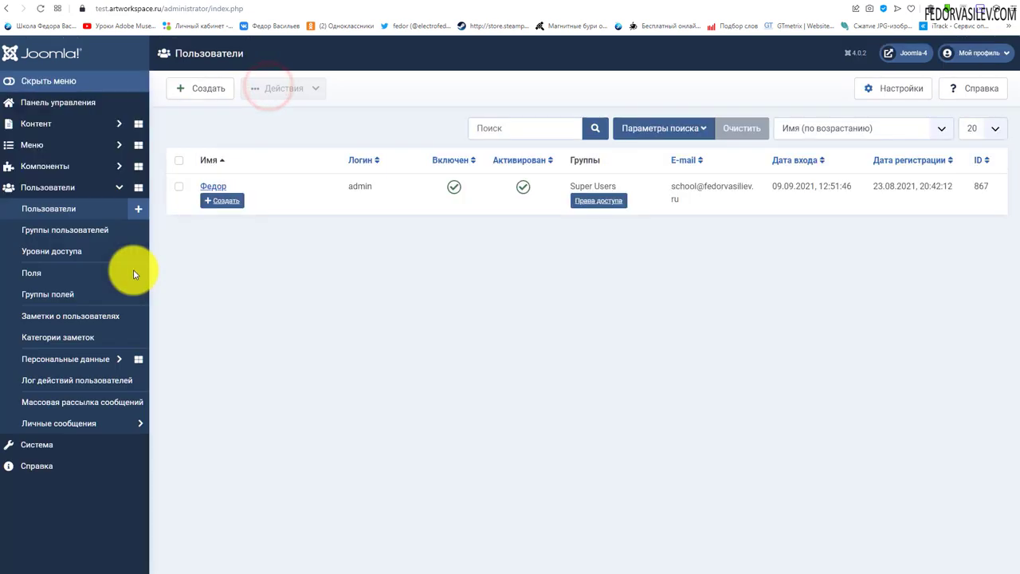
left_click(49, 104)
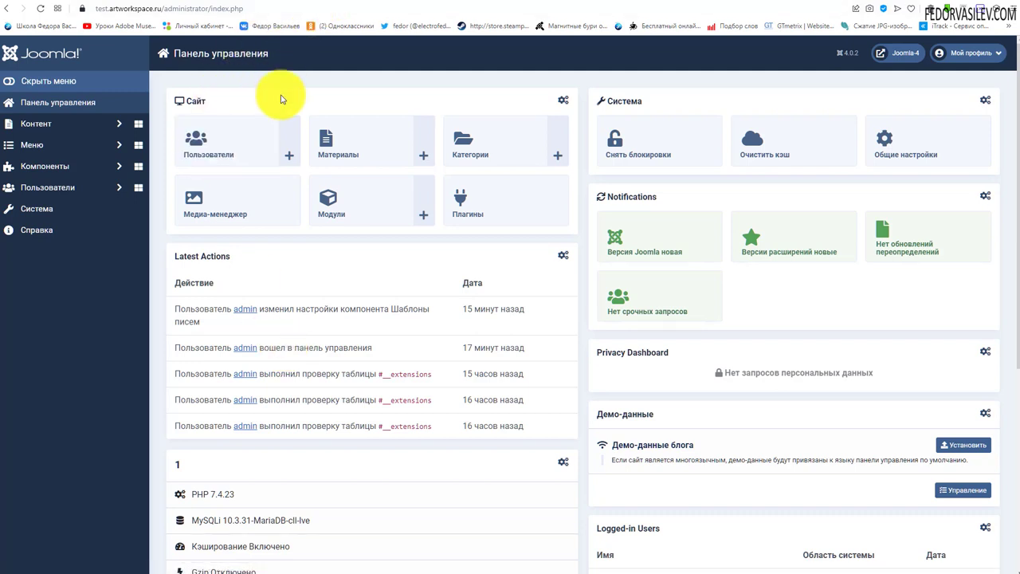
Switch to the public site and look over the home page from the banner down to the login form.
left_click(453, 1)
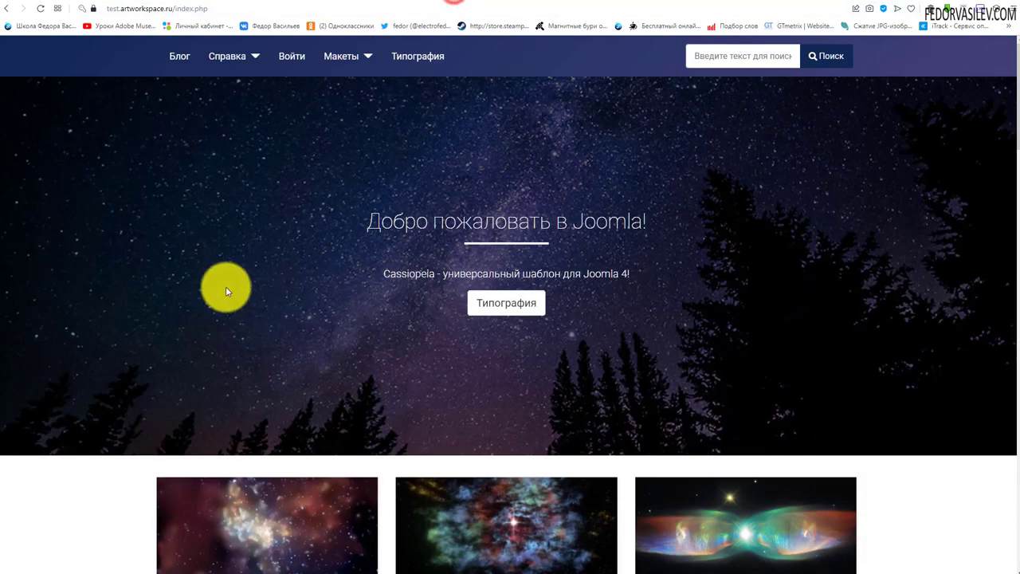
scroll(226, 286, "down", 4)
scroll(220, 235, "down", 8)
scroll(446, 321, "up", 11)
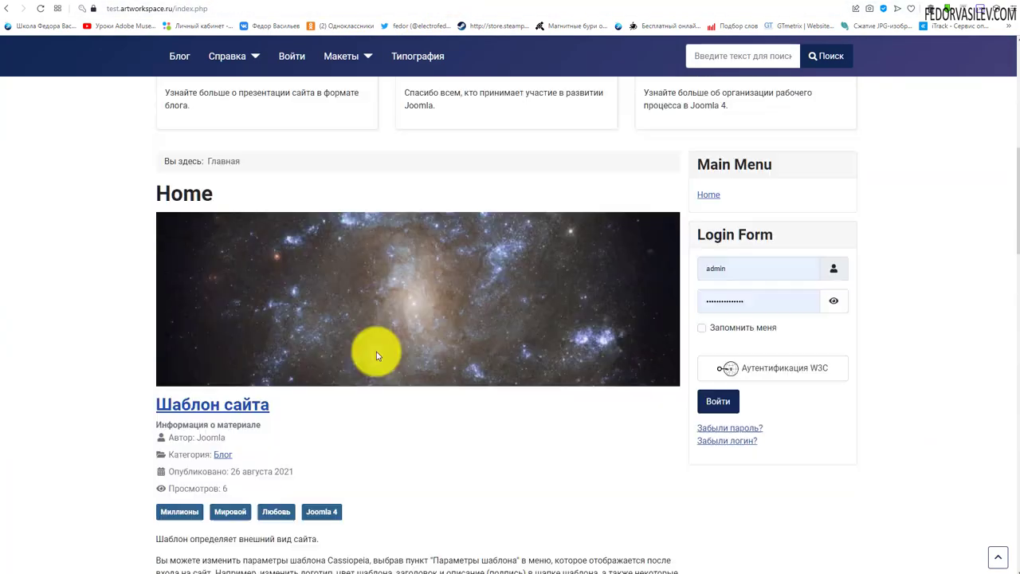
scroll(320, 260, "up", 1)
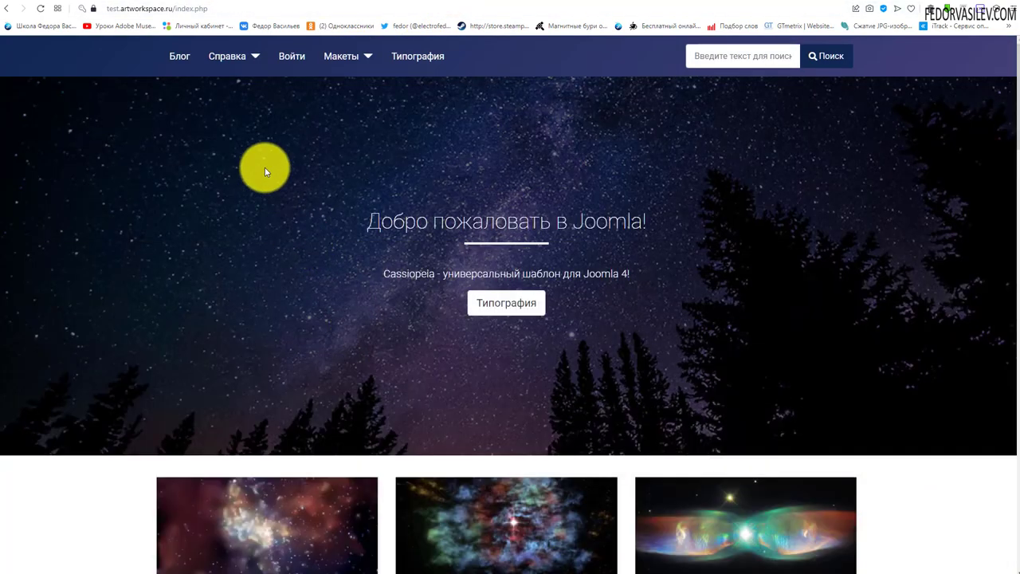
scroll(423, 167, "down", 3)
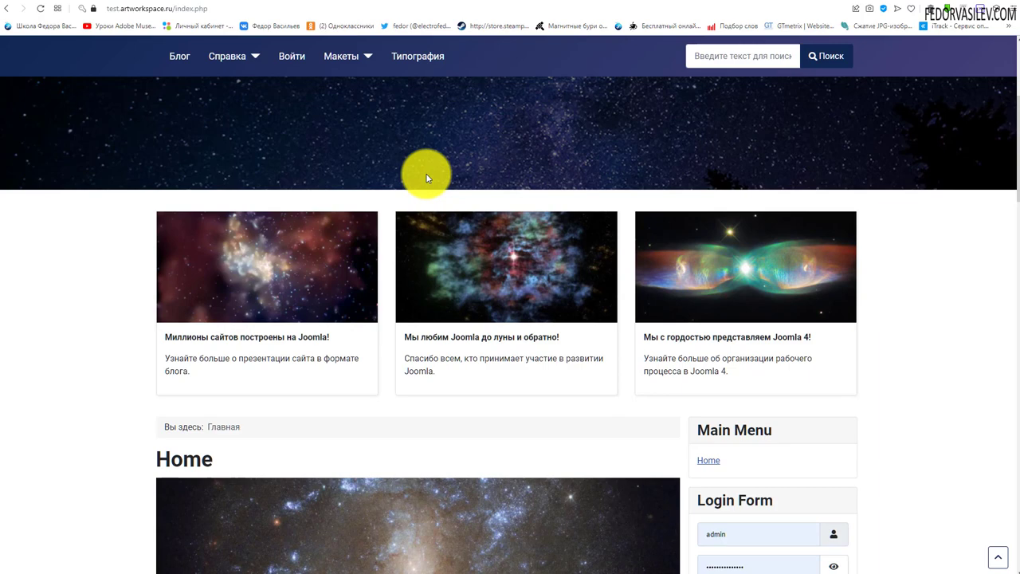
scroll(427, 177, "up", 3)
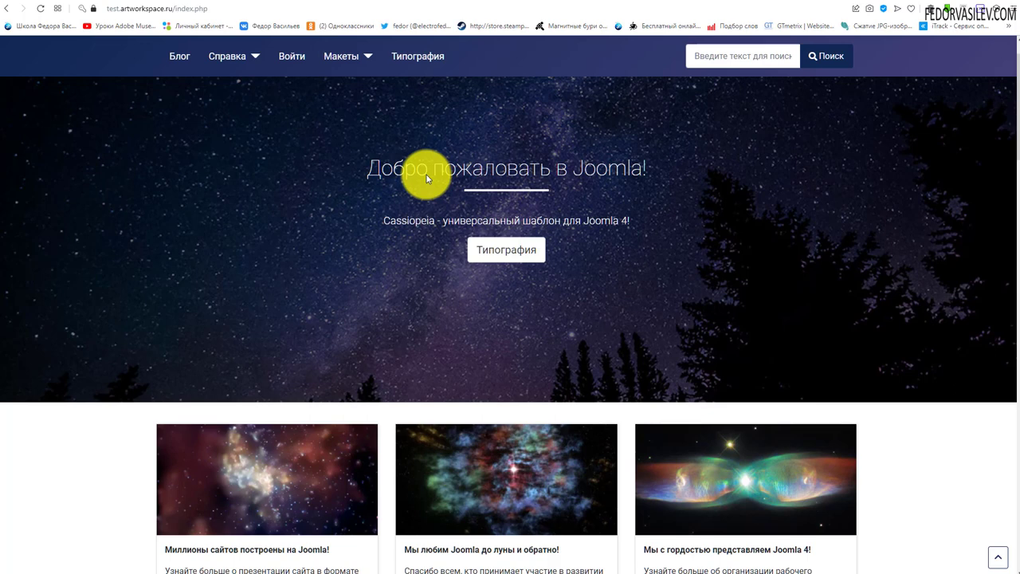
Back in the administration area's user list, start a new user account and enter the user's name.
left_click(391, 1)
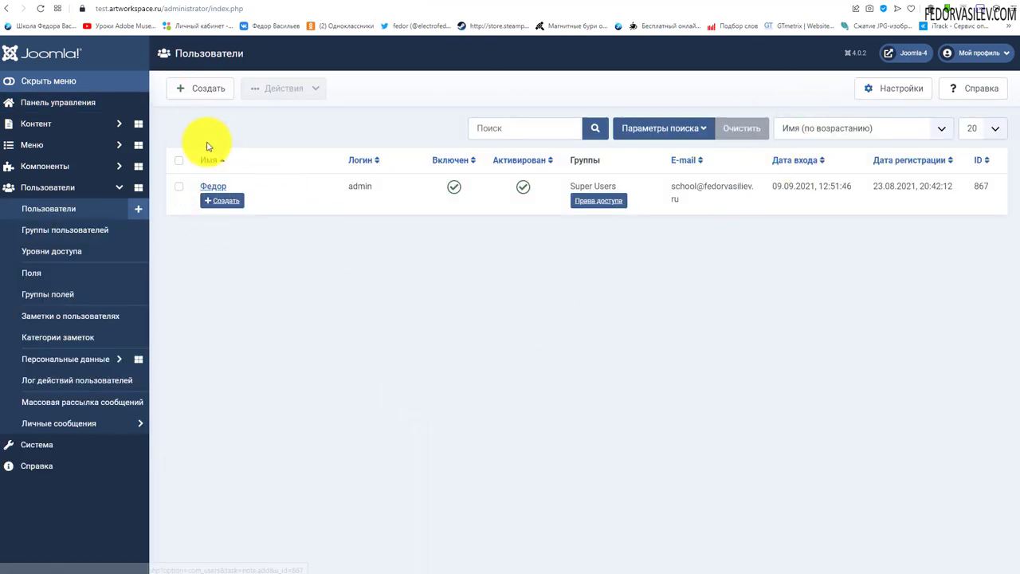
left_click(202, 94)
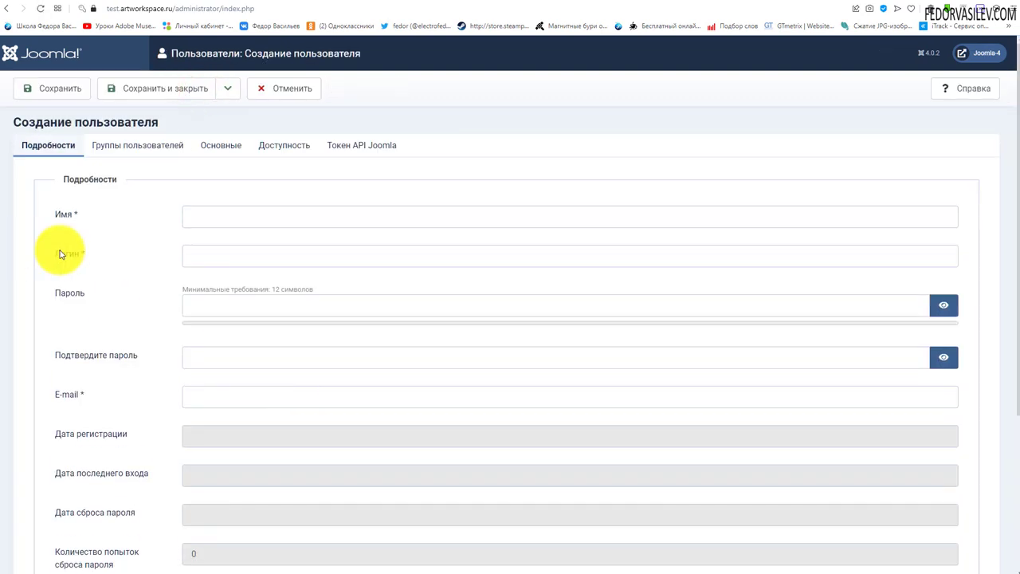
left_click(223, 216)
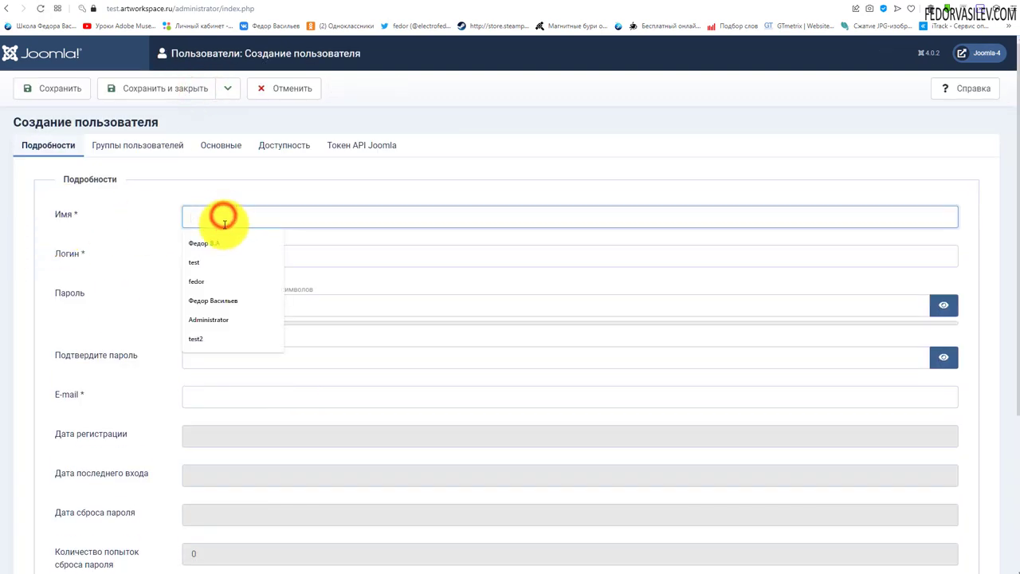
left_click(228, 212)
type("Вася")
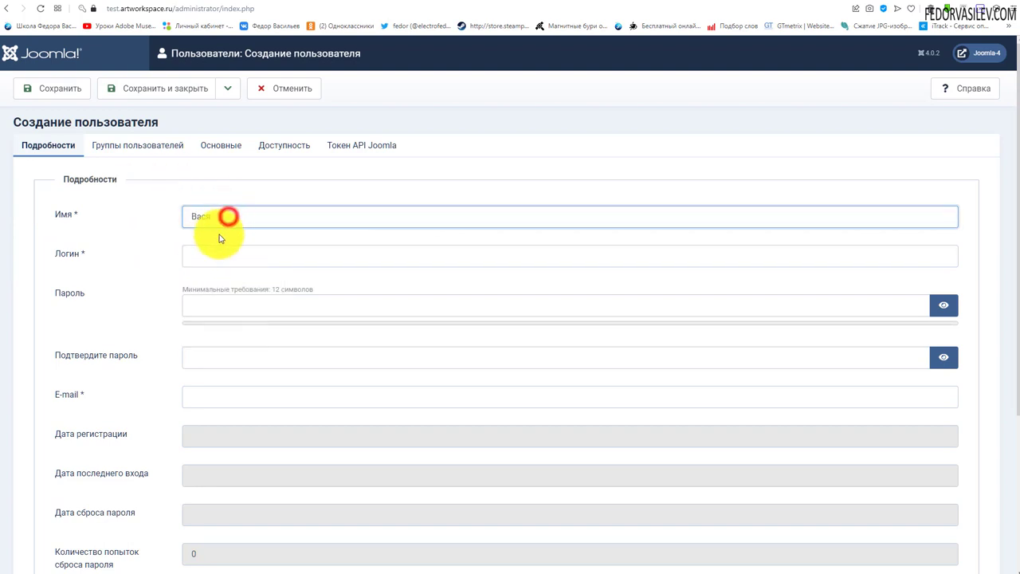
Set the new user's login to test-1, then fill in the password, its confirmation and the e-mail address.
left_click(221, 254)
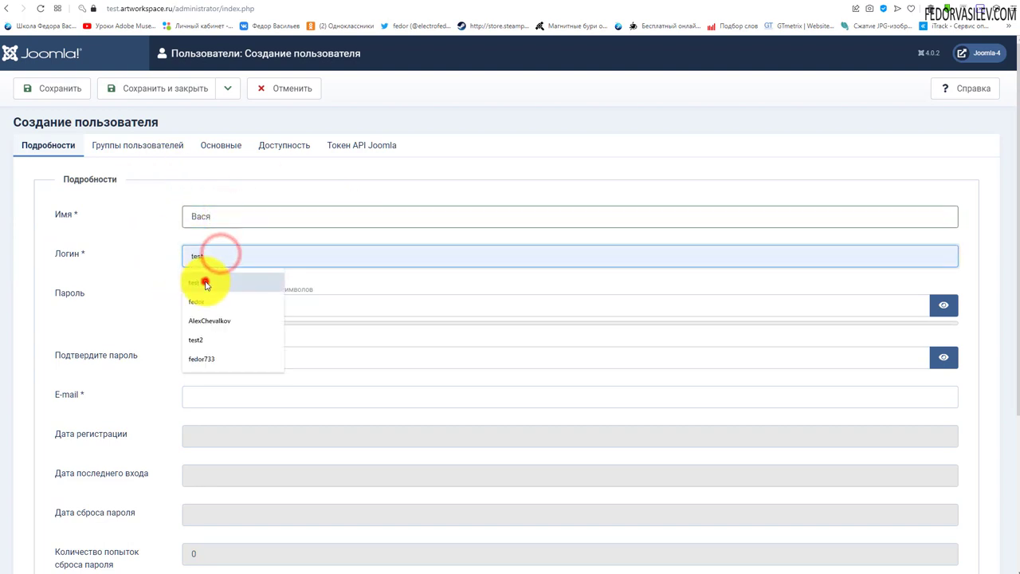
left_click(203, 282)
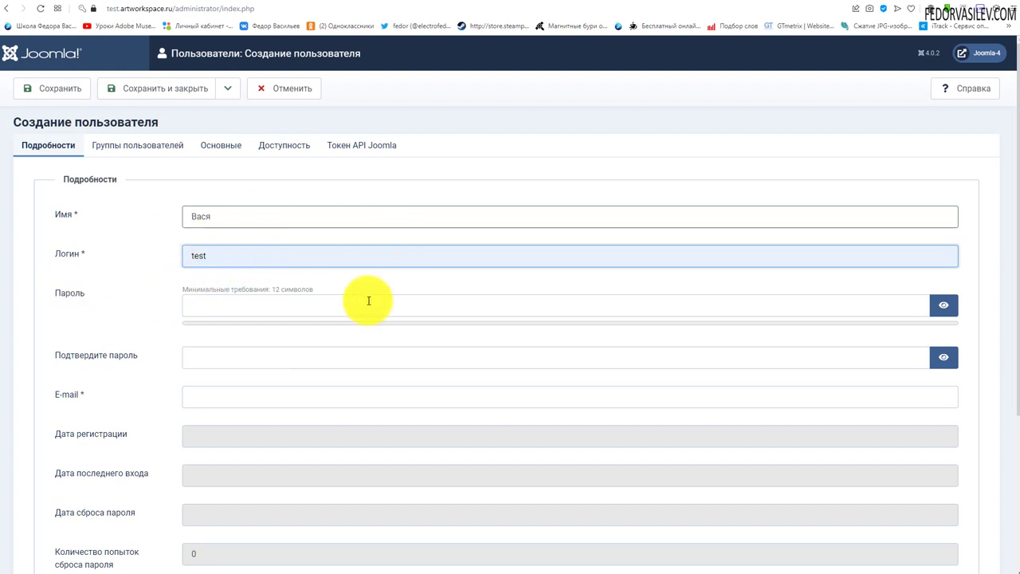
double_click(209, 253)
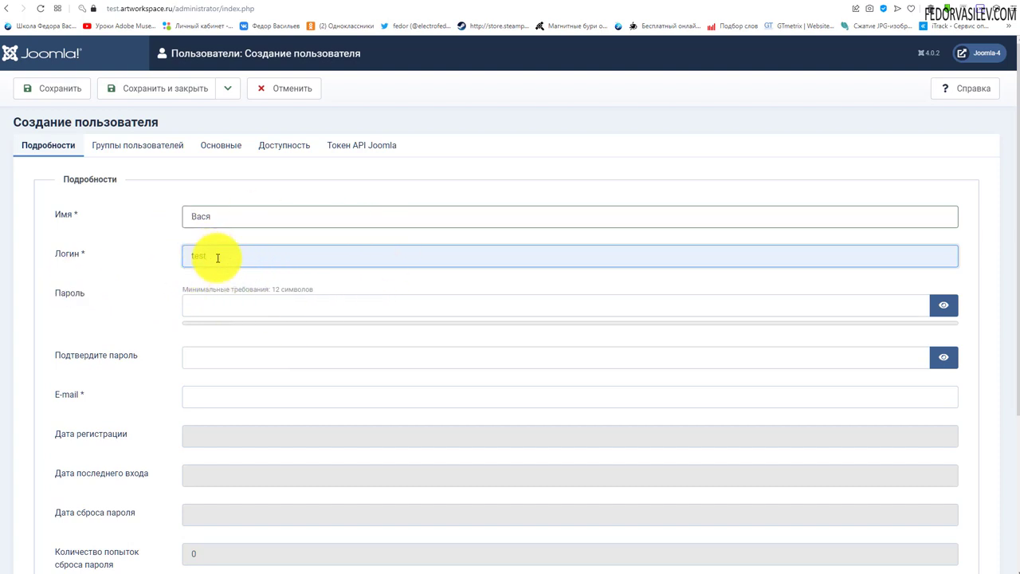
type("-1")
left_click(224, 304)
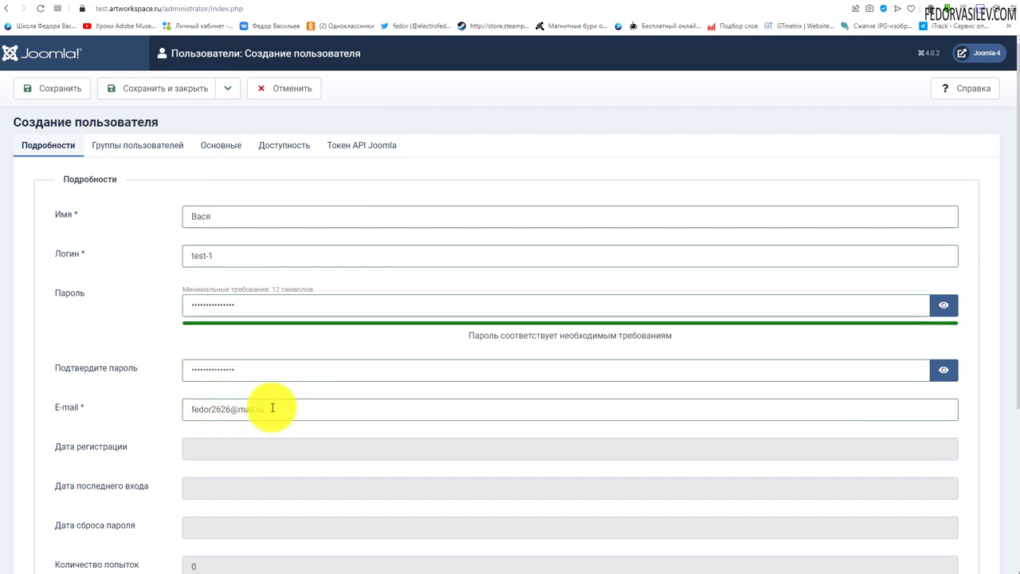
Examine the new user's remaining settings: system notifications, user state and required password reset.
scroll(260, 409, "down", 3)
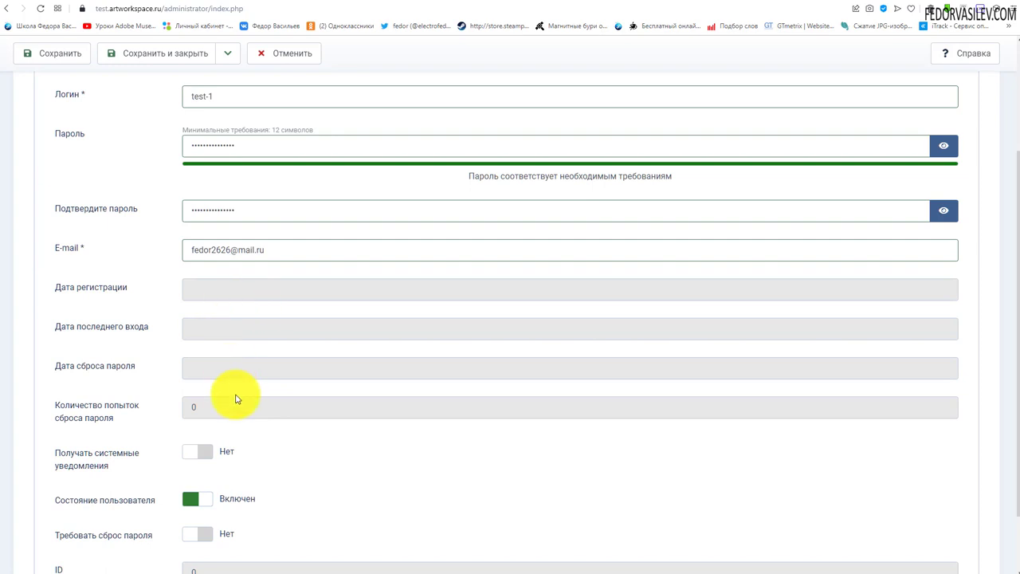
scroll(319, 391, "down", 2)
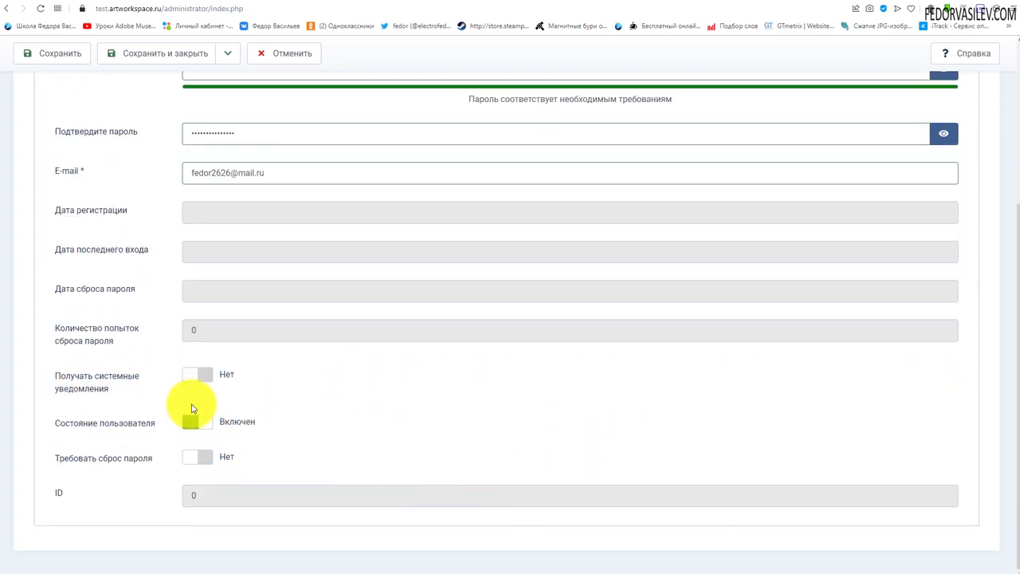
scroll(191, 404, "up", 3)
scroll(187, 391, "up", 2)
scroll(118, 289, "down", 4)
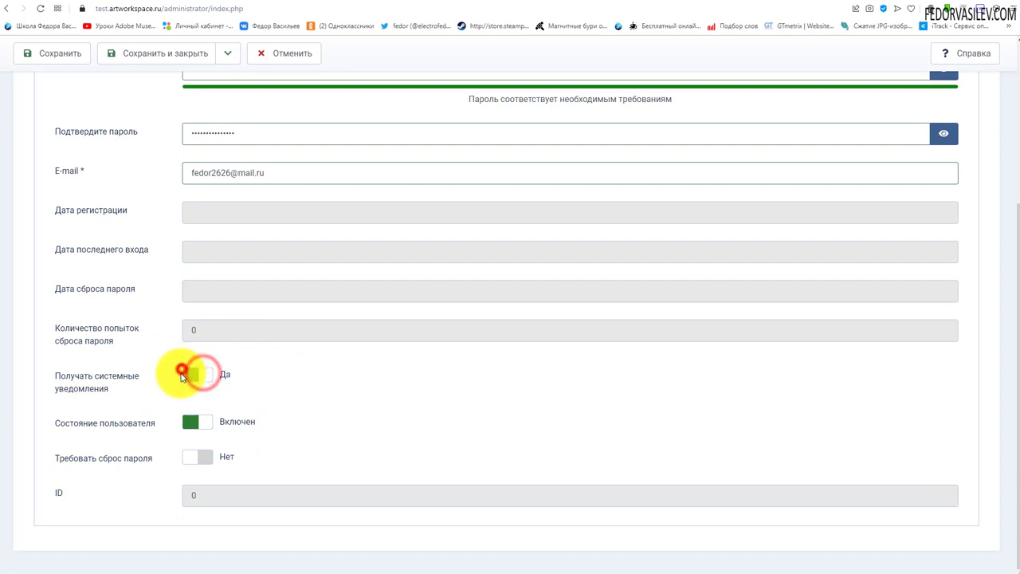
left_click(198, 374)
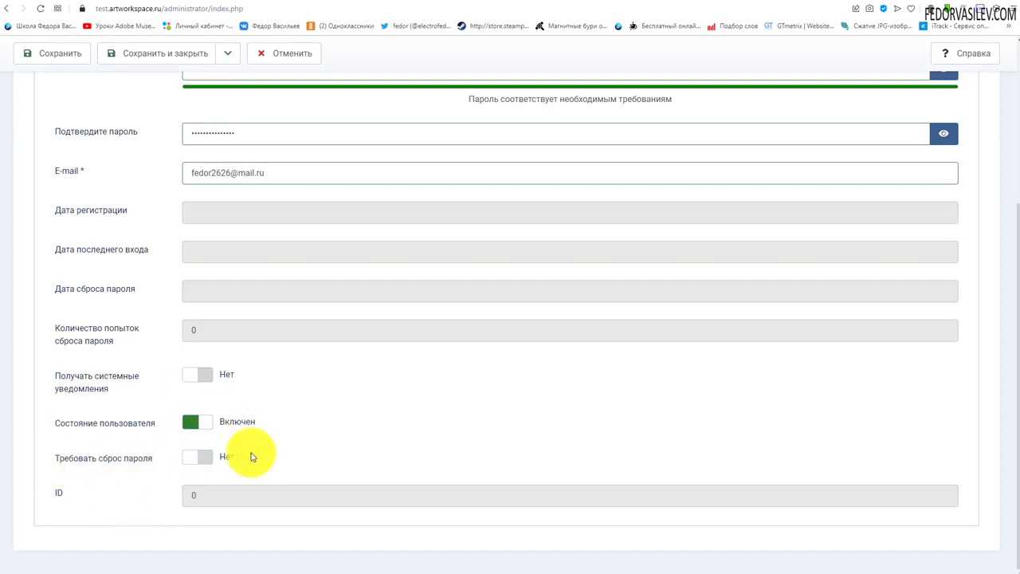
scroll(321, 401, "up", 2)
left_click_drag(279, 331, 137, 344)
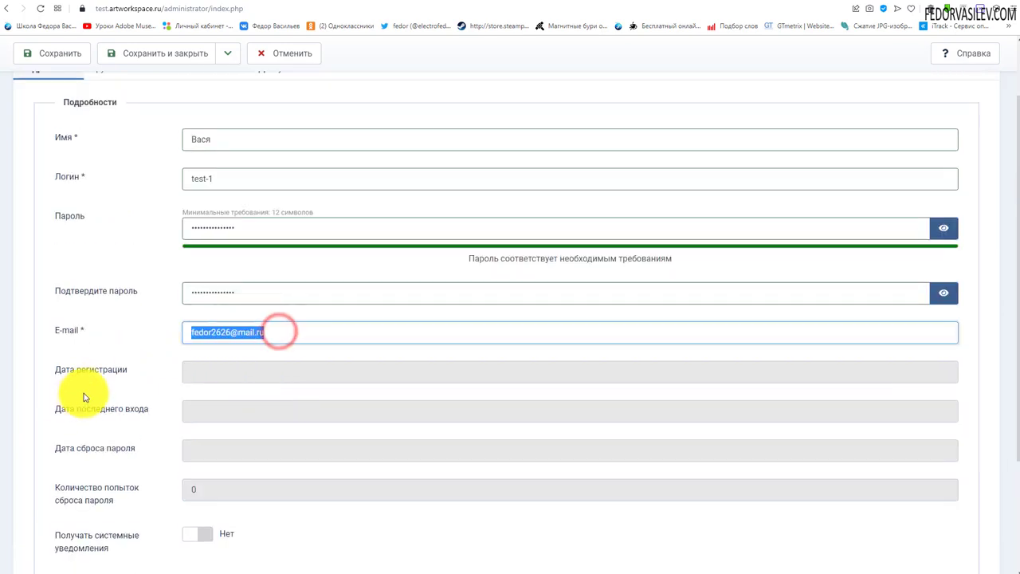
scroll(258, 337, "down", 2)
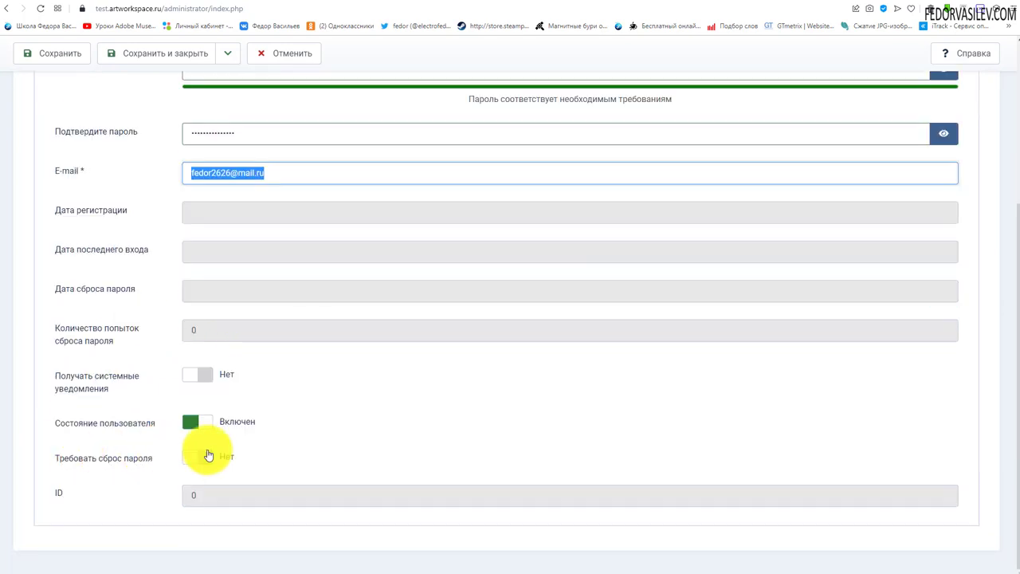
left_click(358, 445)
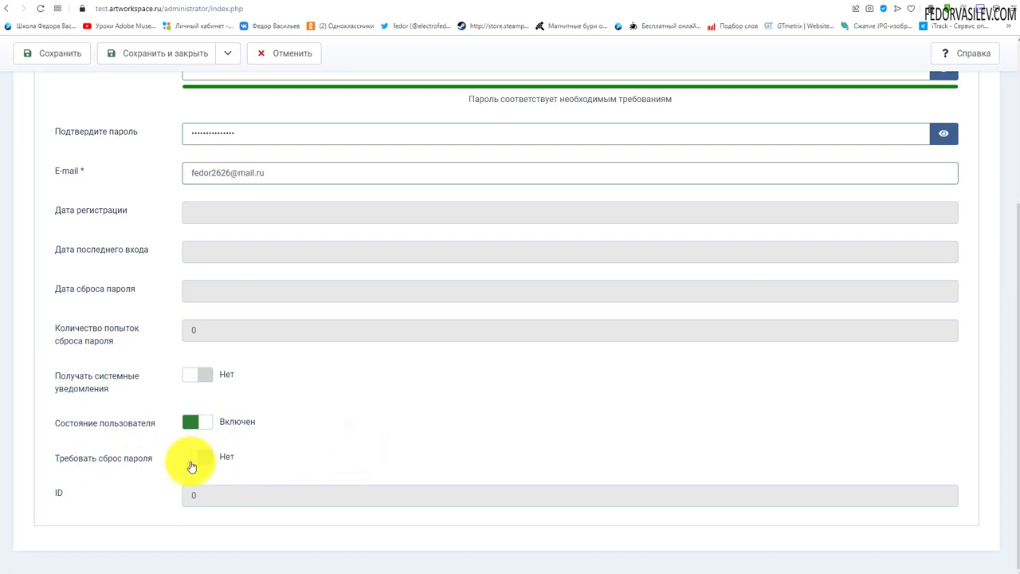
Save the new user account and close its profile to return to the user list.
scroll(80, 438, "up", 3)
left_click(43, 87)
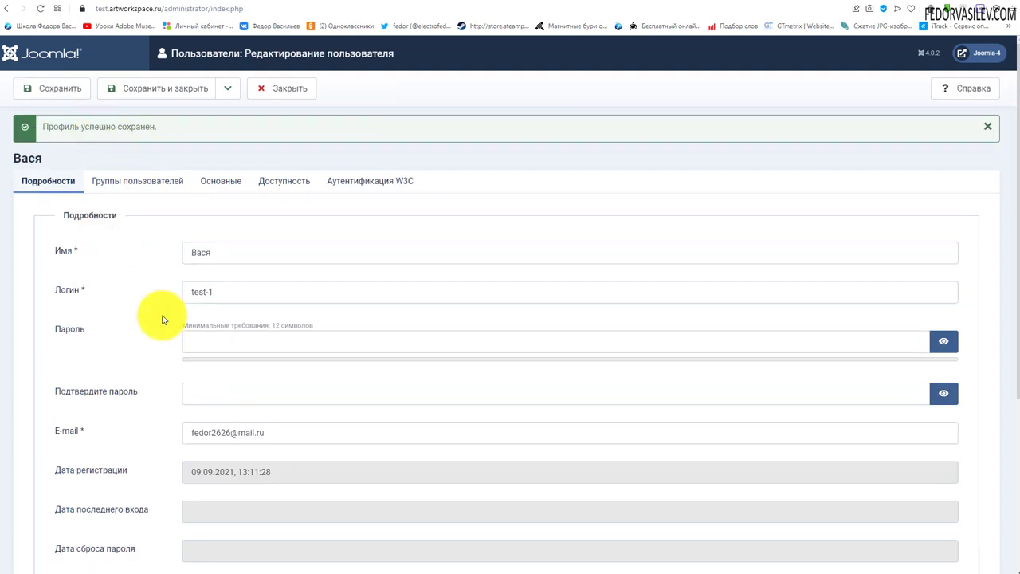
left_click(277, 89)
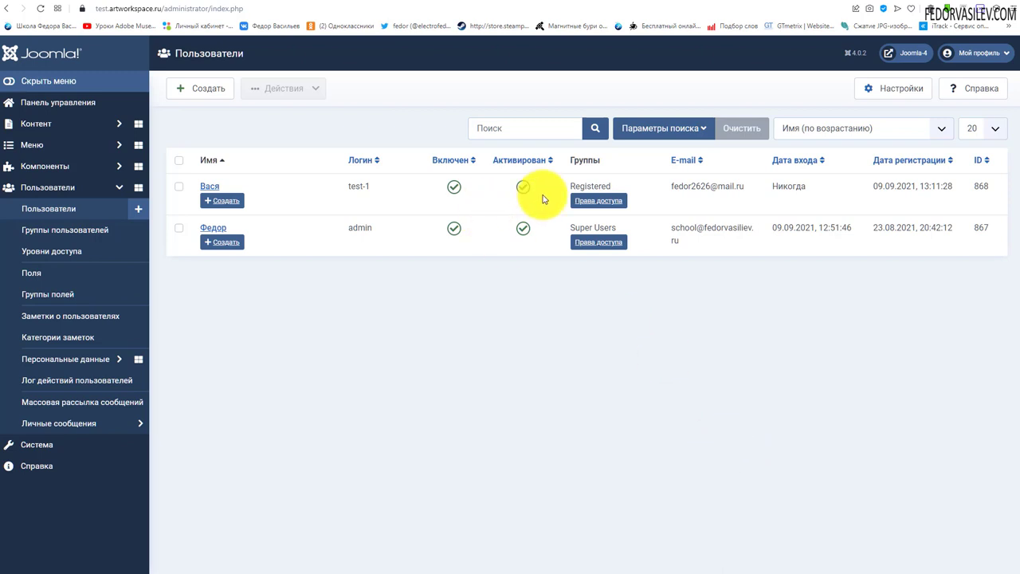
left_click(613, 185)
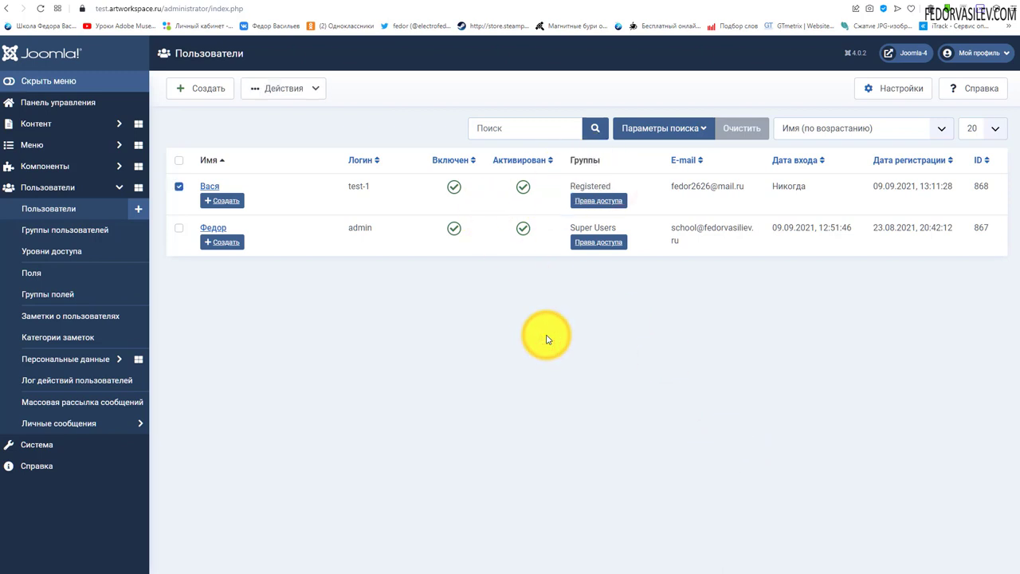
On the public site, reload the home page and log in as test-1 with the account password.
left_click(478, 2)
scroll(186, 141, "down", 5)
scroll(184, 138, "down", 2)
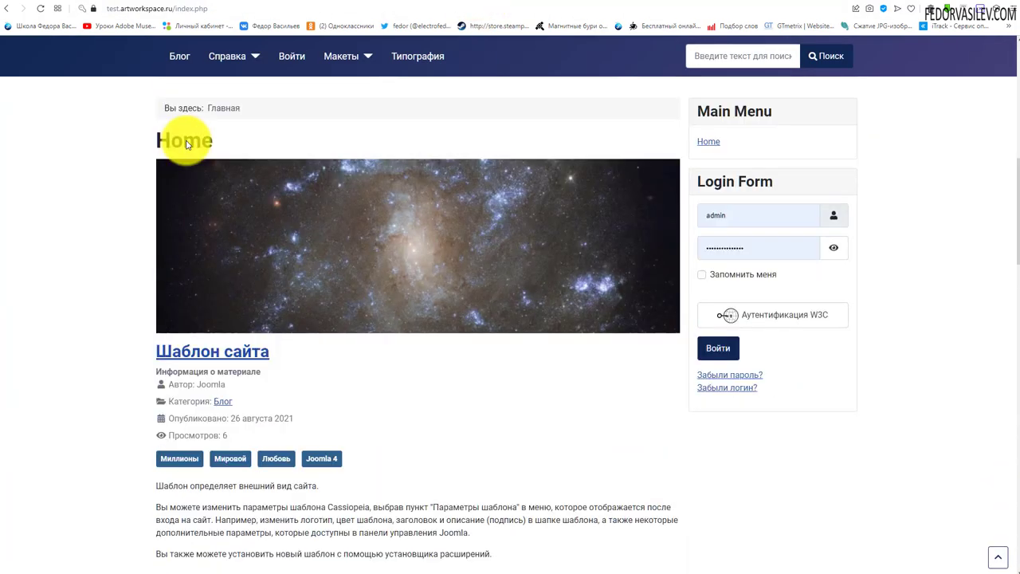
left_click(41, 9)
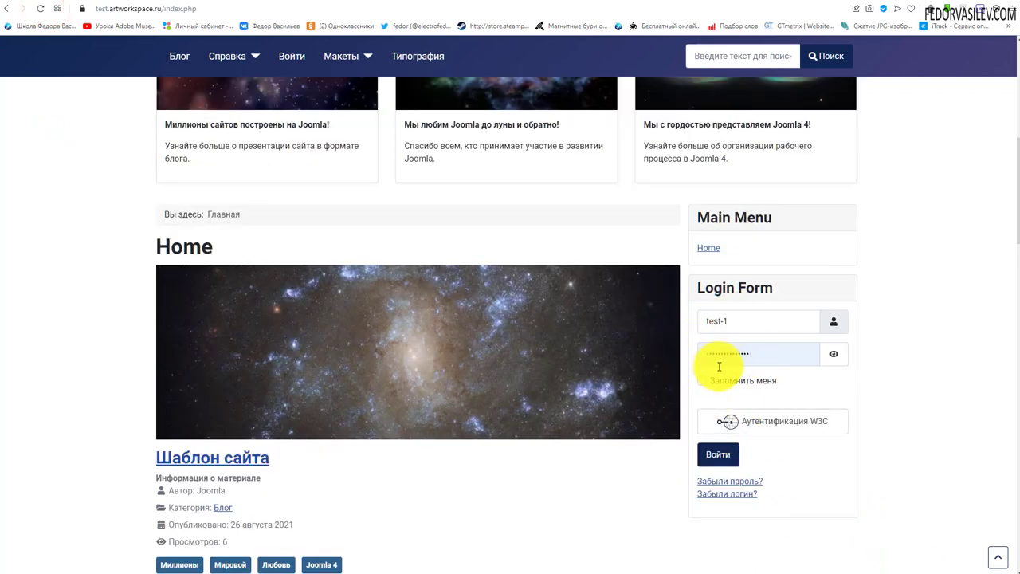
left_click(718, 454)
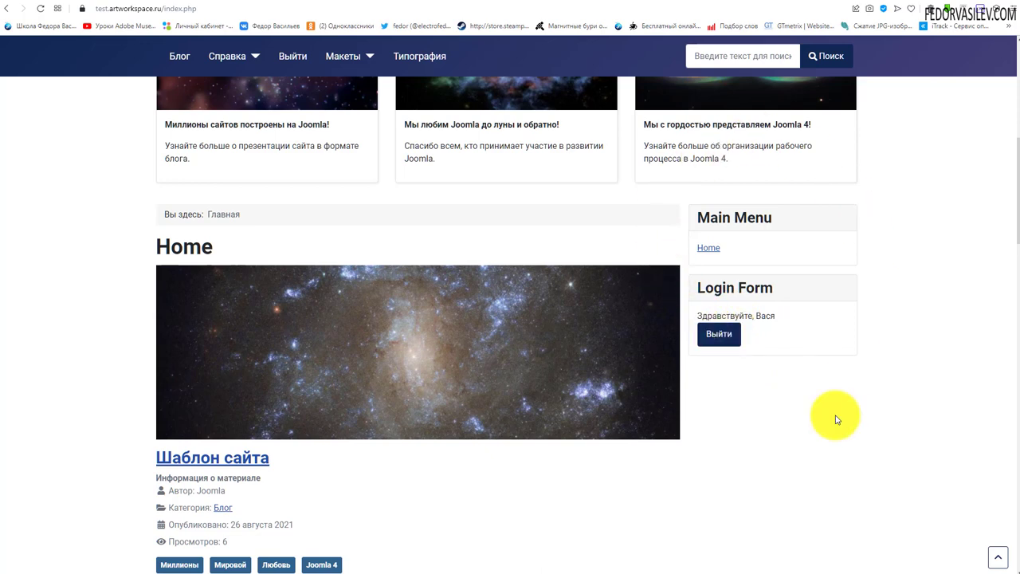
Look over the public home page and its main menu as the logged-in registered user.
scroll(789, 422, "up", 1)
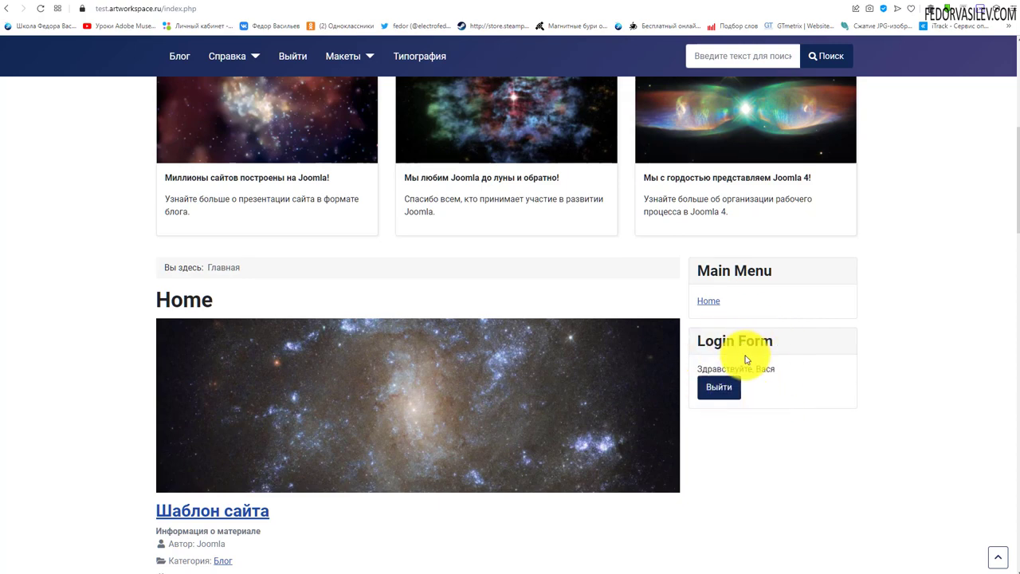
scroll(333, 420, "up", 3)
scroll(333, 421, "up", 3)
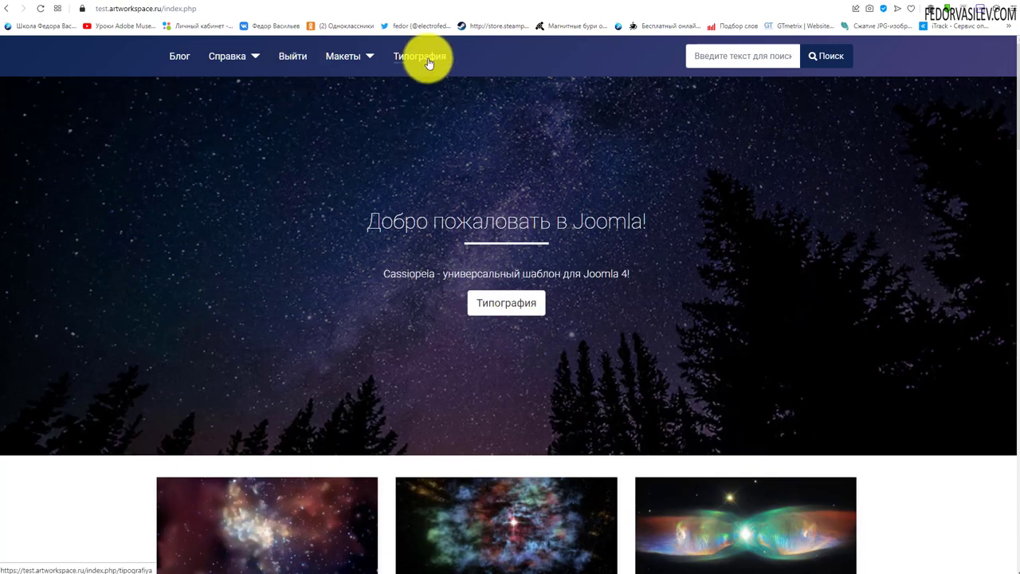
scroll(358, 387, "down", 12)
scroll(355, 479, "up", 12)
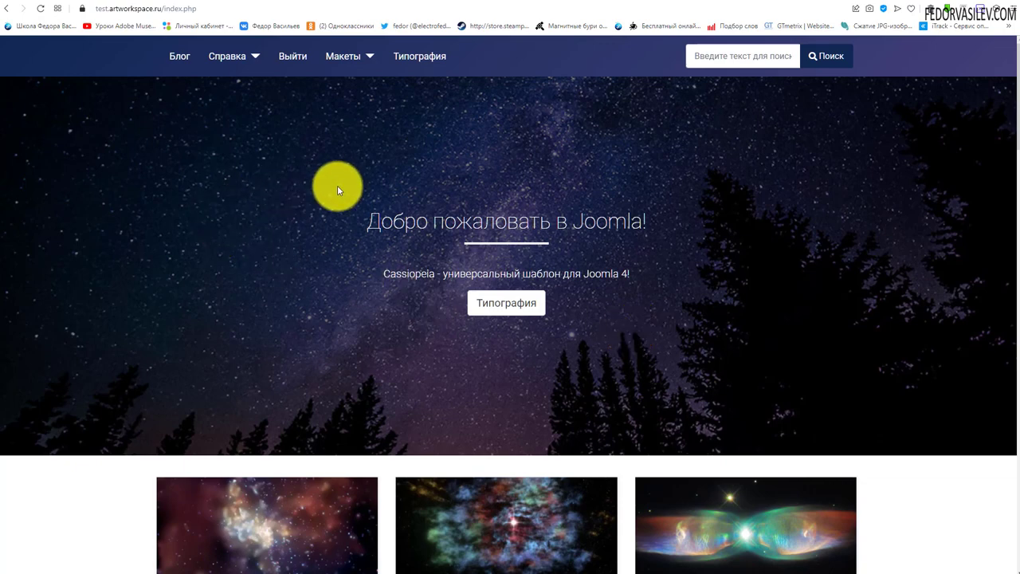
Return from the public home page to the administration user list and block the test-1 account.
scroll(337, 189, "down", 10)
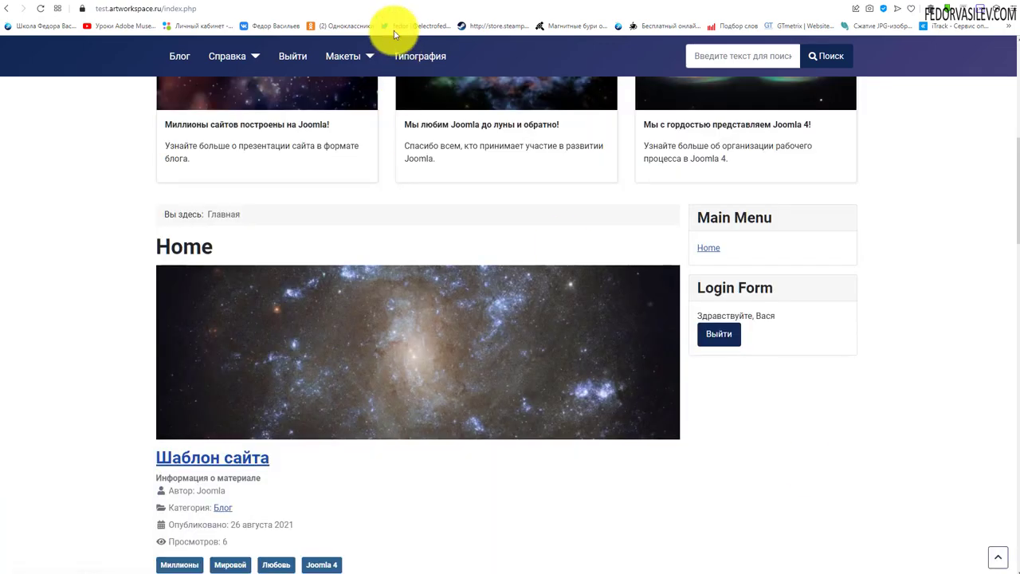
left_click(382, 1)
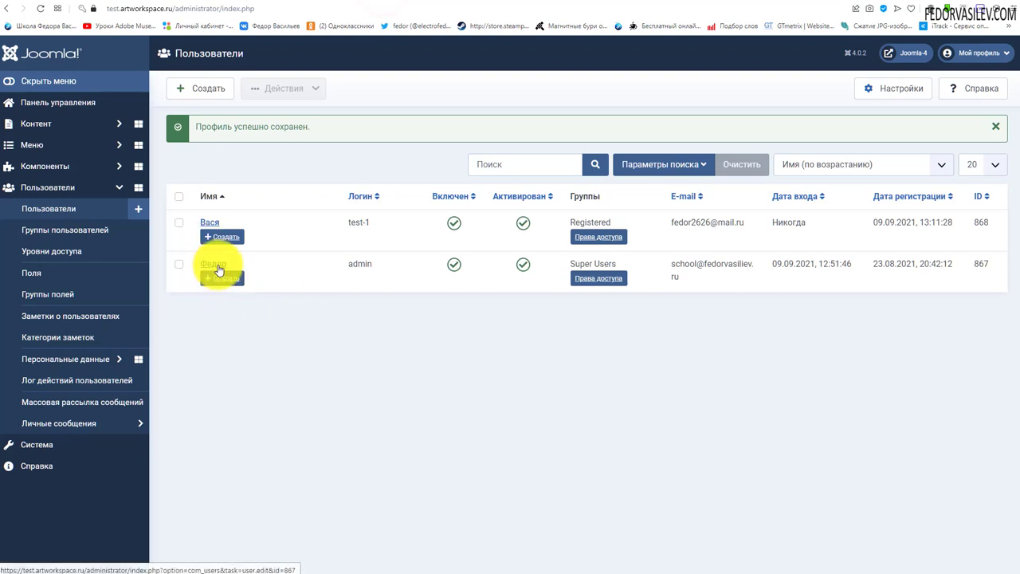
left_click(456, 224)
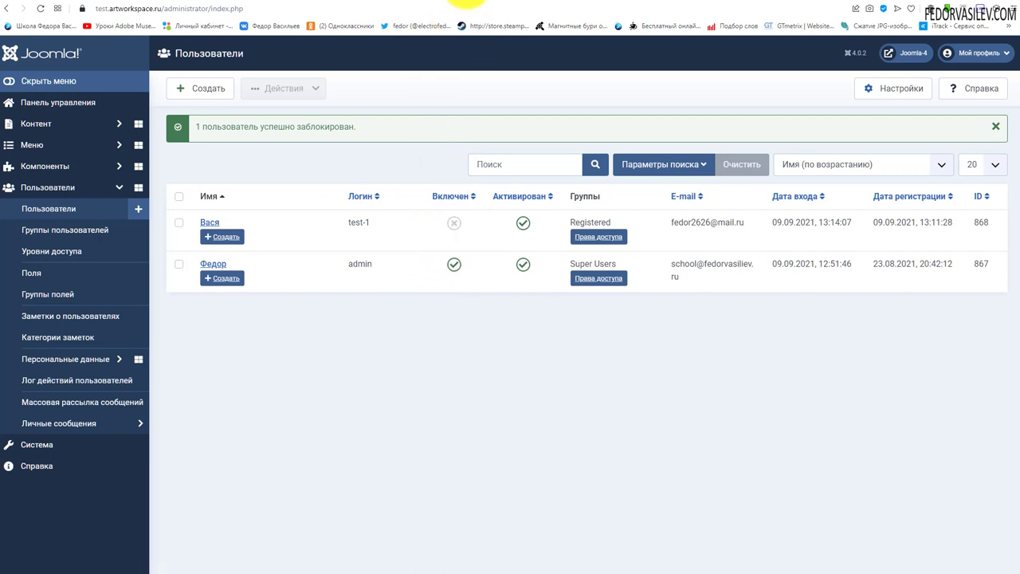
Reload the public site, try to log in with the test-1 account and read the resulting message.
left_click(466, 2)
left_click(39, 9)
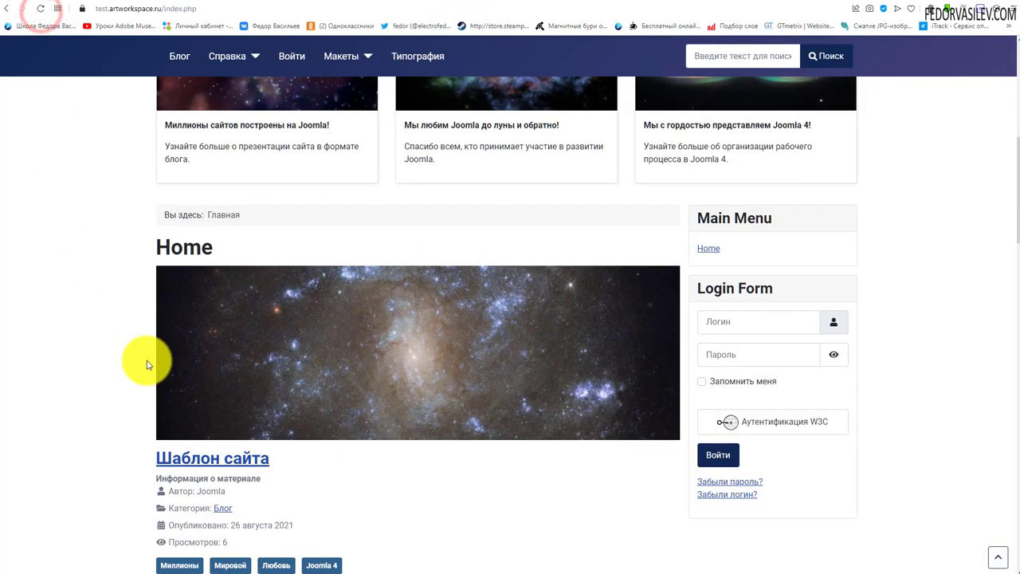
left_click(715, 460)
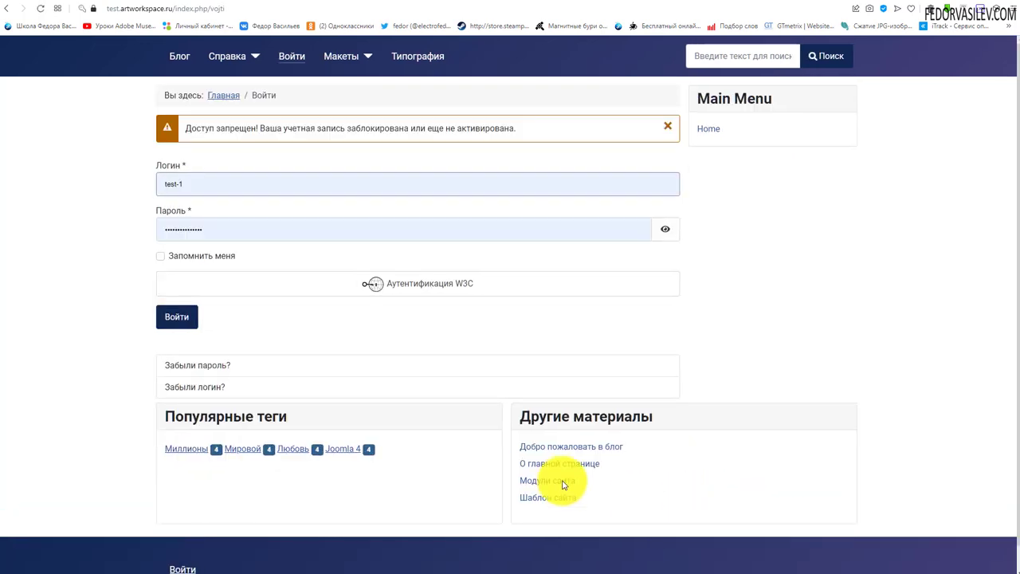
left_click_drag(260, 128, 506, 132)
left_click(503, 130)
In the administration user list, examine the bulk actions available for test-1 and the account's enabled state and e-mail.
left_click(392, 2)
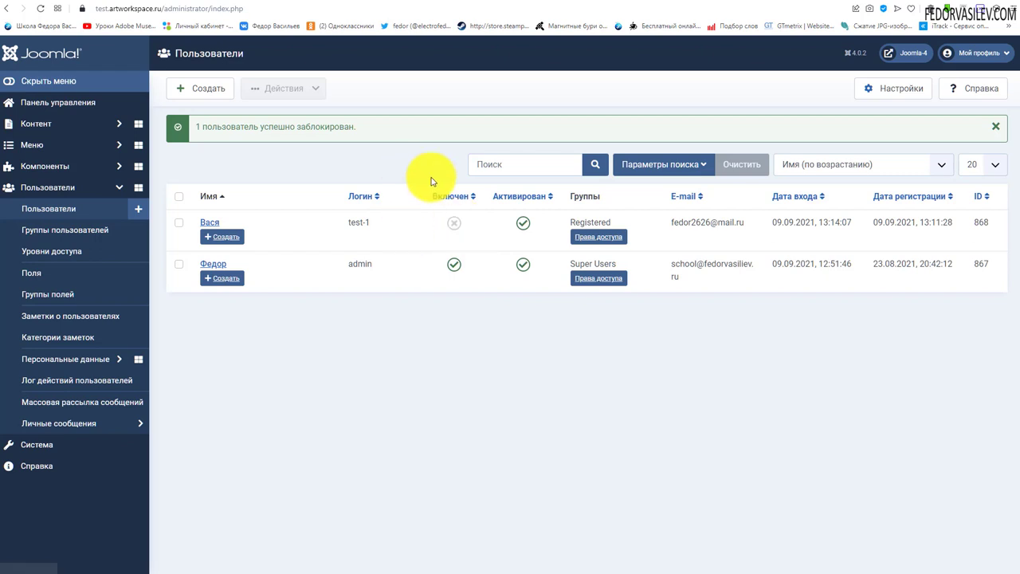
left_click(179, 222)
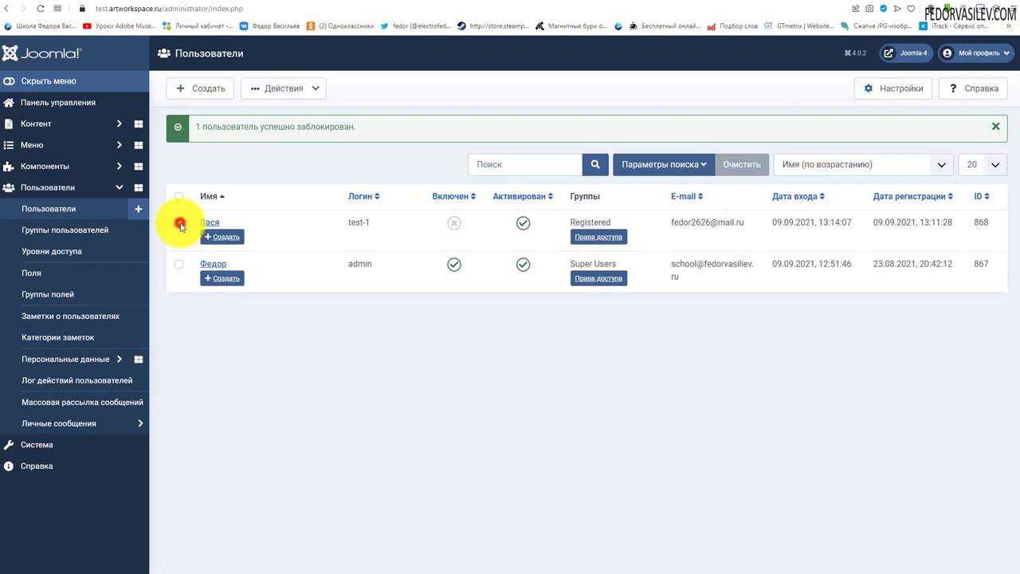
left_click(303, 89)
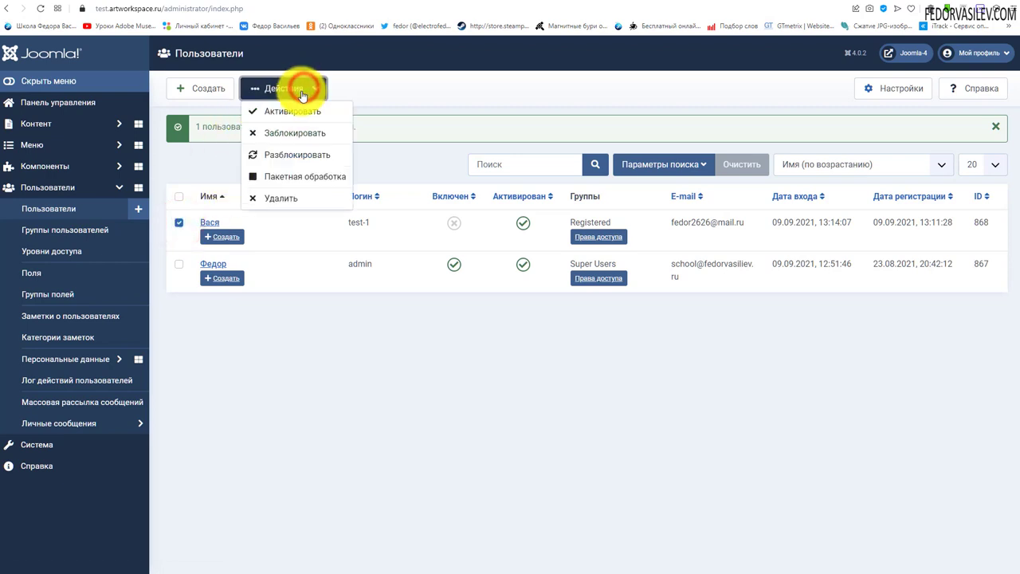
left_click(453, 403)
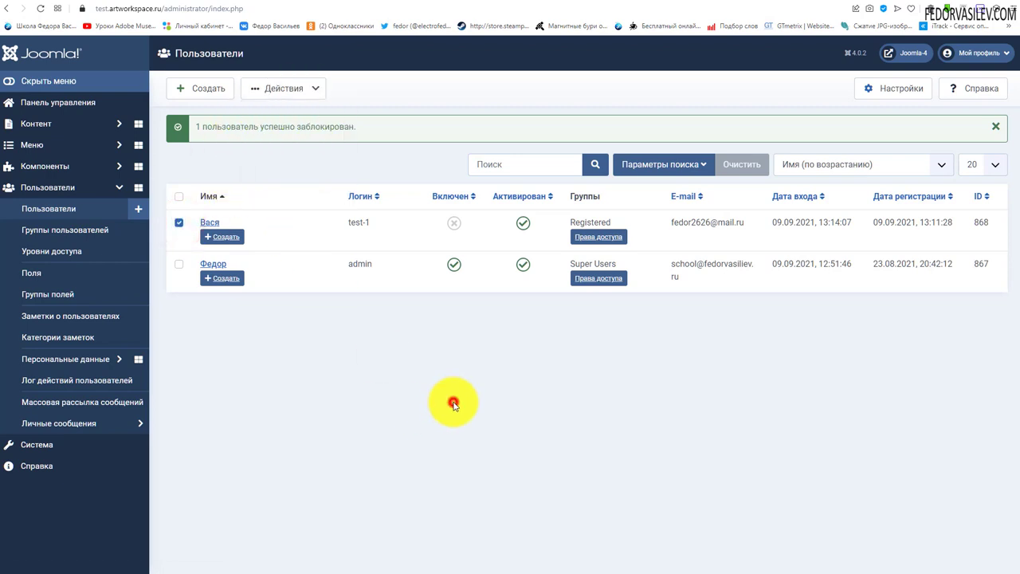
triple_click(717, 227)
left_click(650, 366)
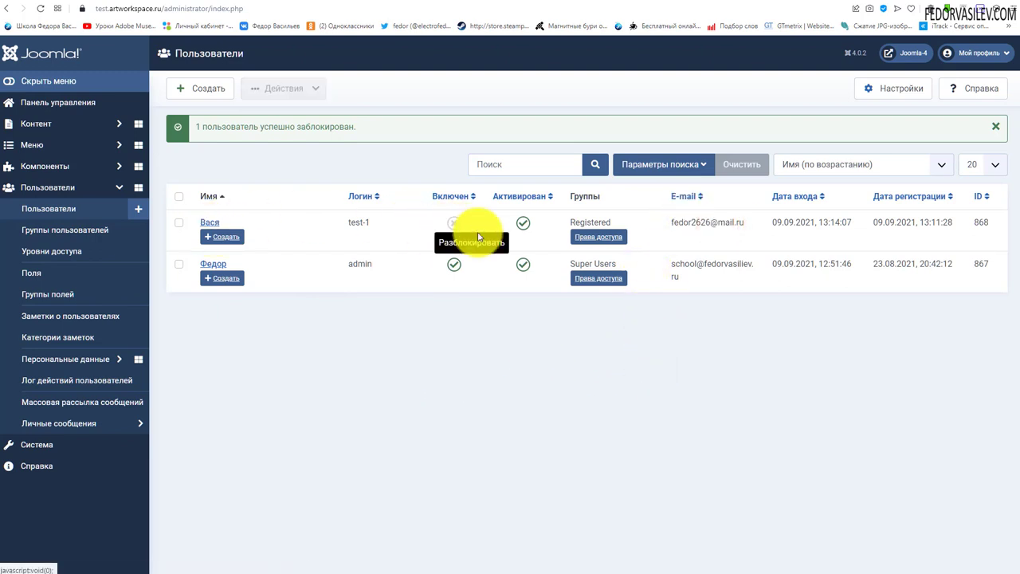
mouse_move(745, 224)
left_mouse_down()
mouse_move(663, 226)
mouse_move(725, 223)
left_mouse_up()
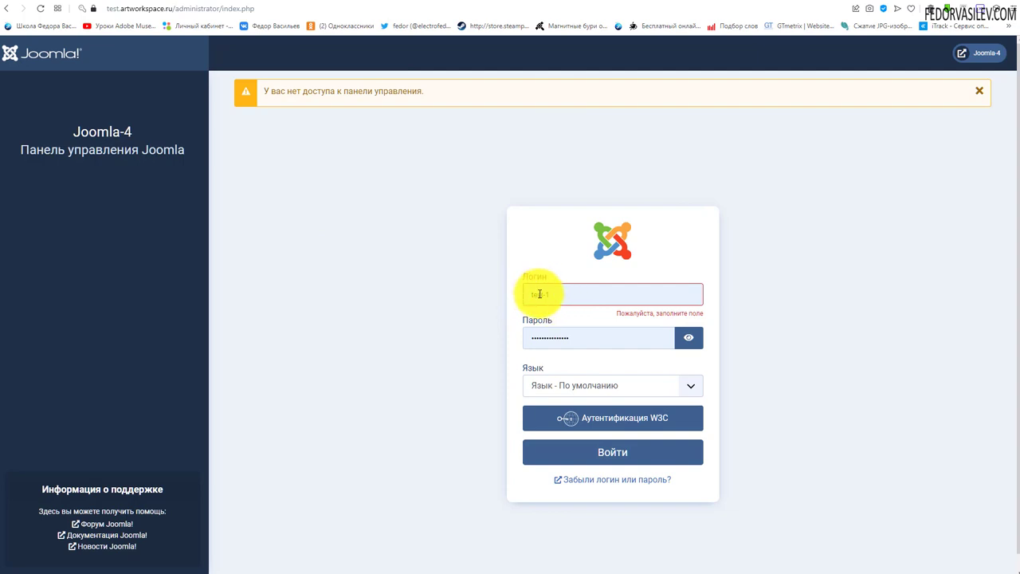
Try to log in to the administration panel as test-1, read the resulting message and return to the public login page.
type("test-1")
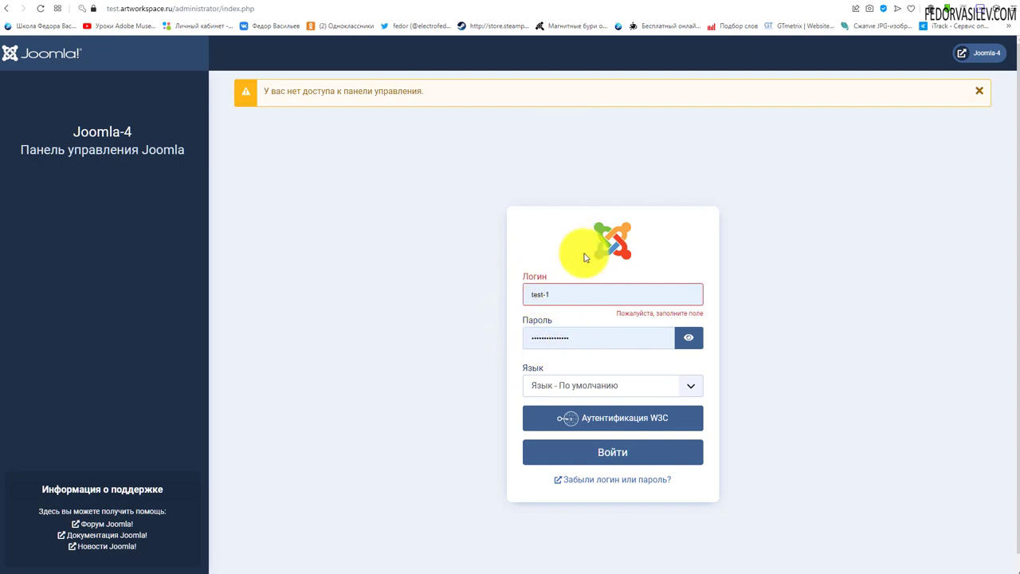
left_click(641, 452)
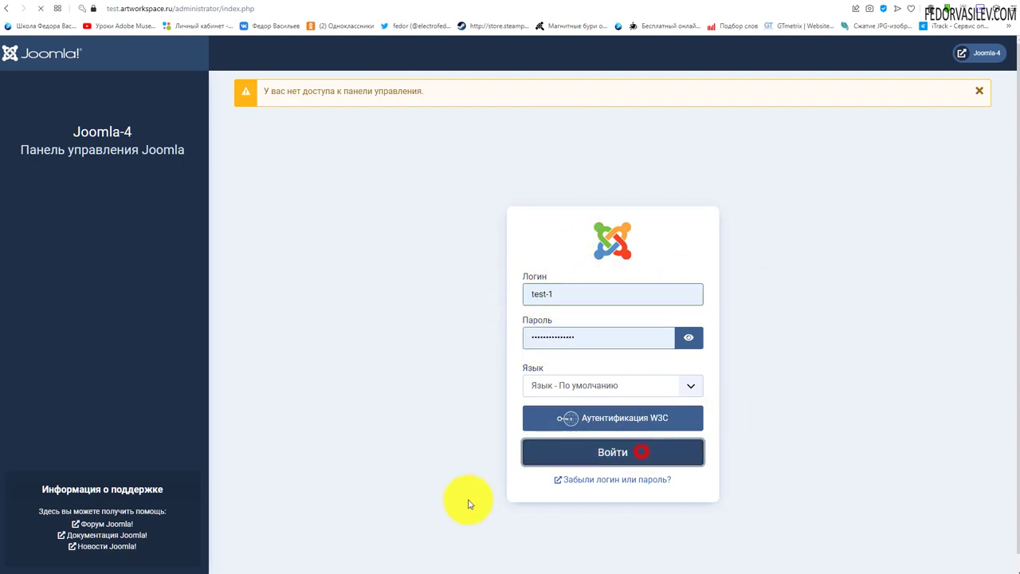
left_click_drag(313, 91, 445, 94)
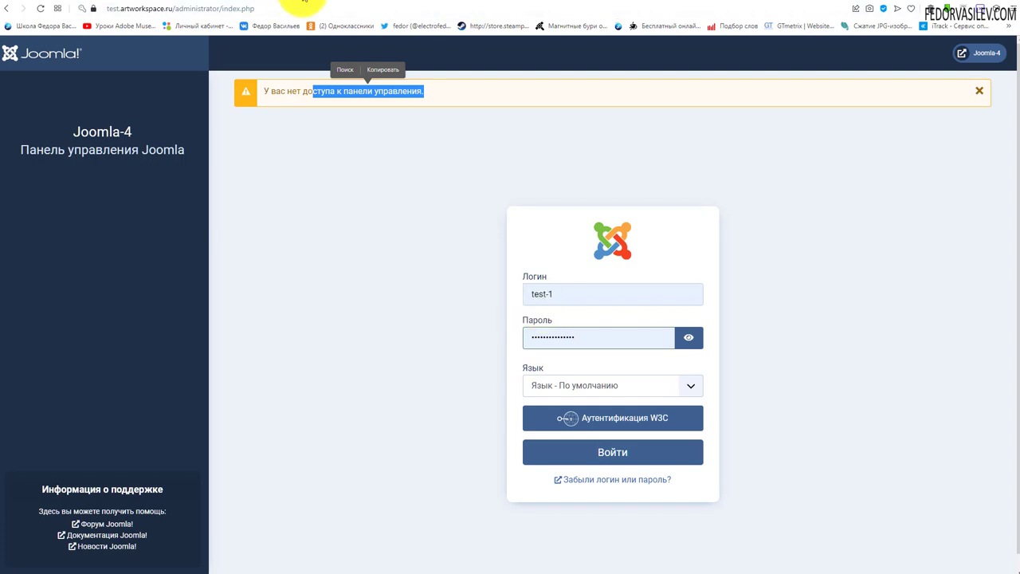
left_click(309, 2)
left_click(406, 2)
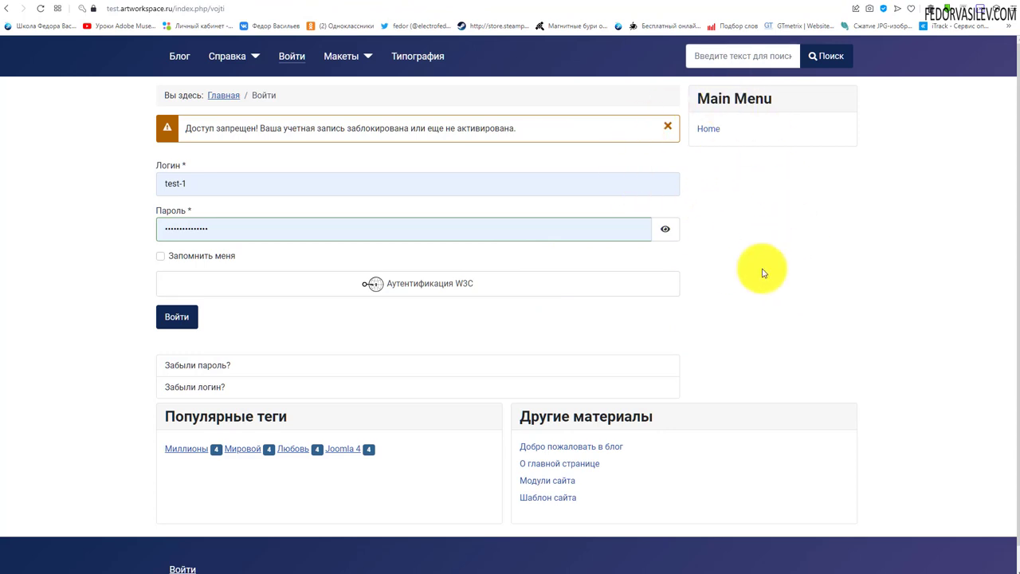
Open the test-1 user's profile from the administration user list and examine its user group assignment.
left_click(390, 4)
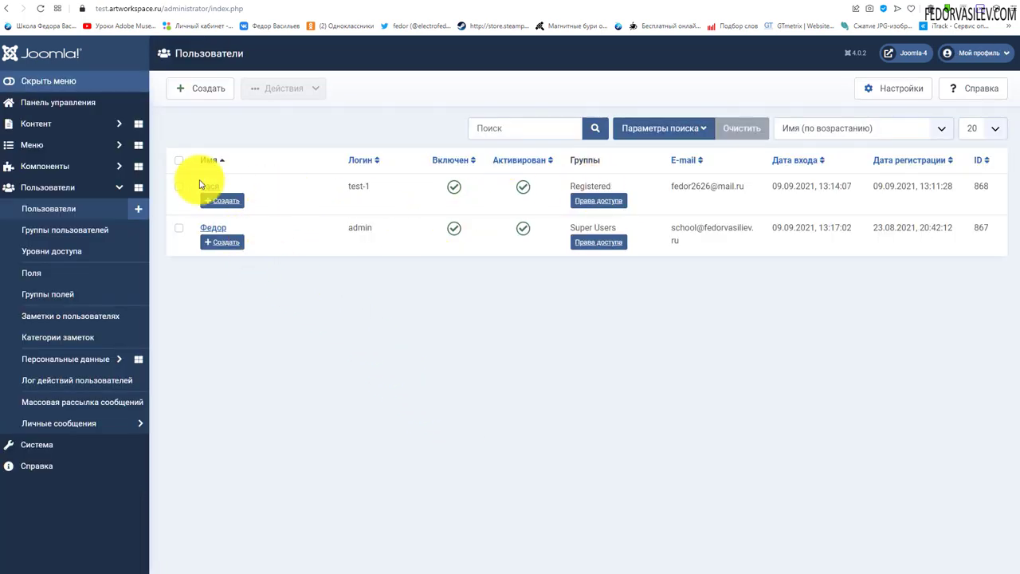
left_click(210, 185)
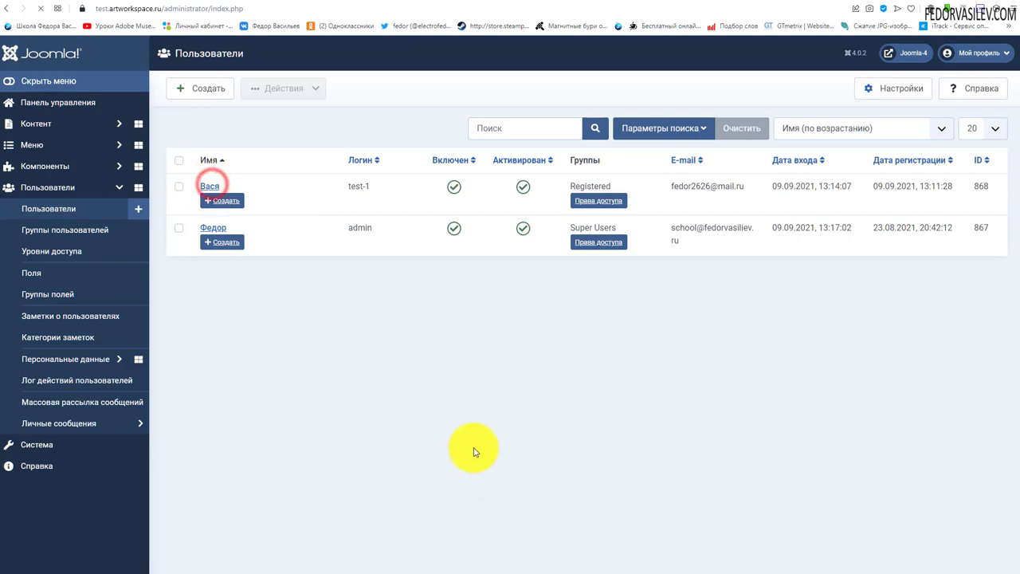
scroll(266, 342, "up", 3)
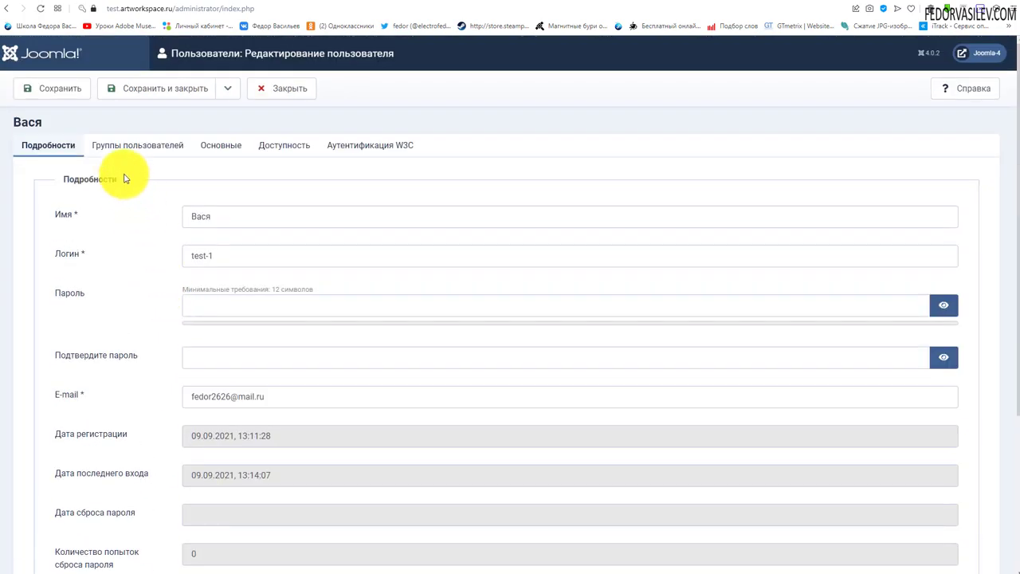
left_click(115, 148)
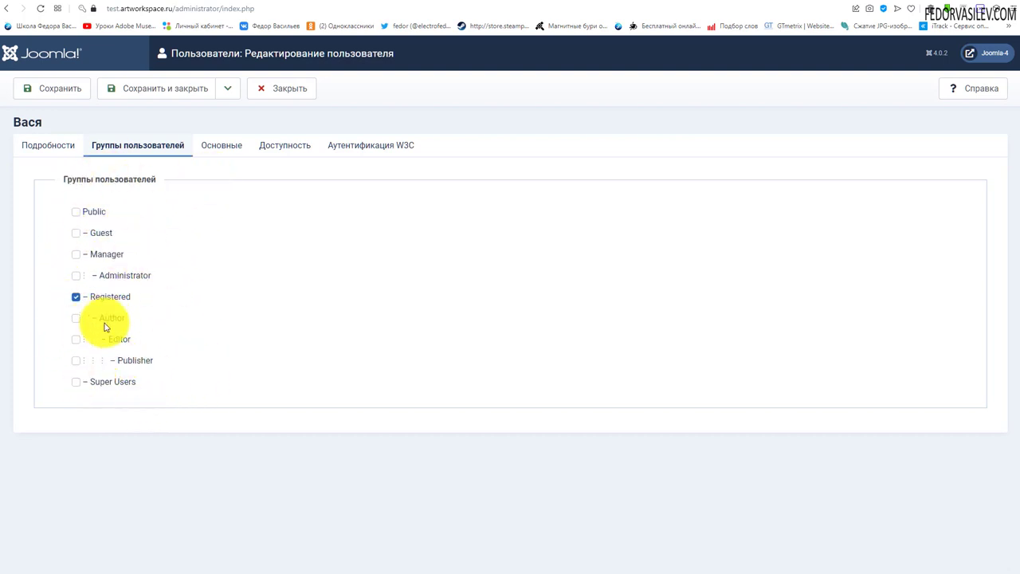
In the user's basic settings, view the control panel template choices, try English (United Kingdom) as the control panel language and restore the default.
left_click(208, 153)
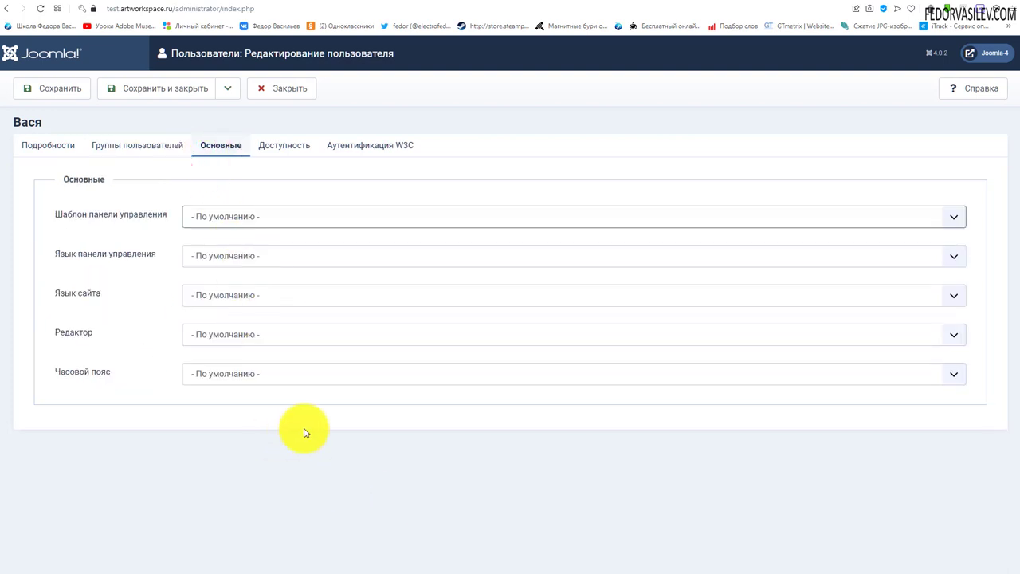
left_click(189, 216)
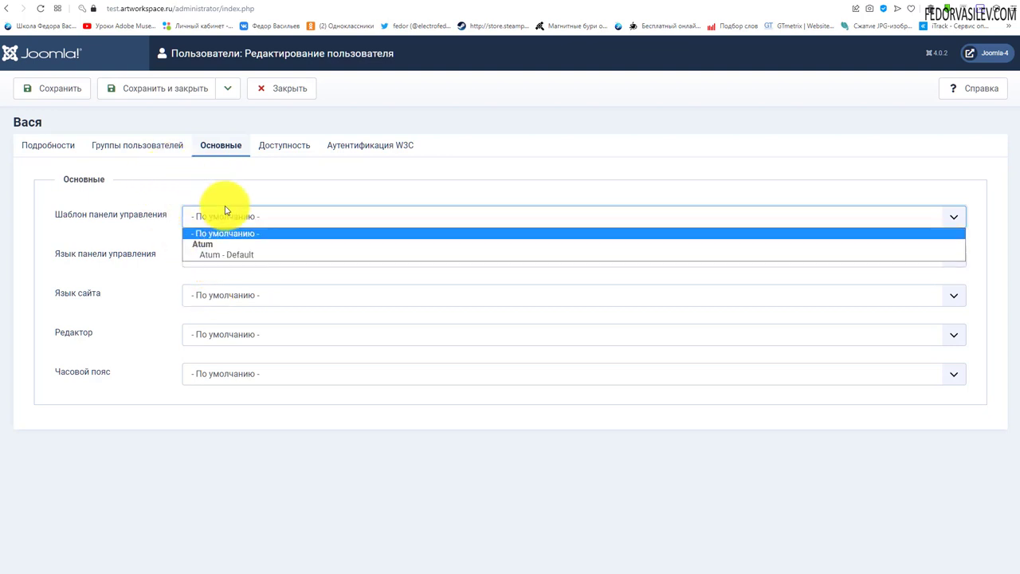
left_click(224, 263)
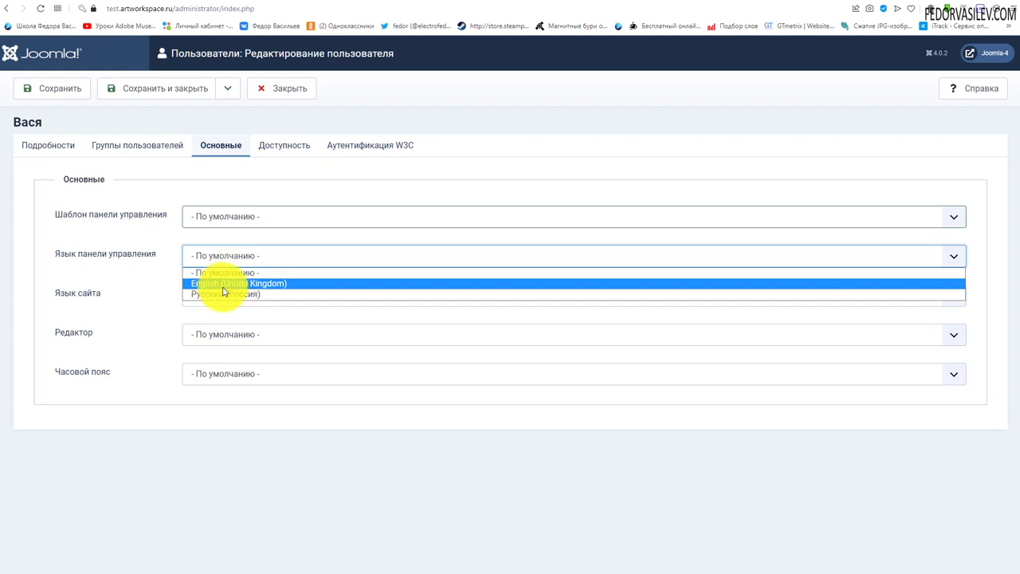
left_click(209, 283)
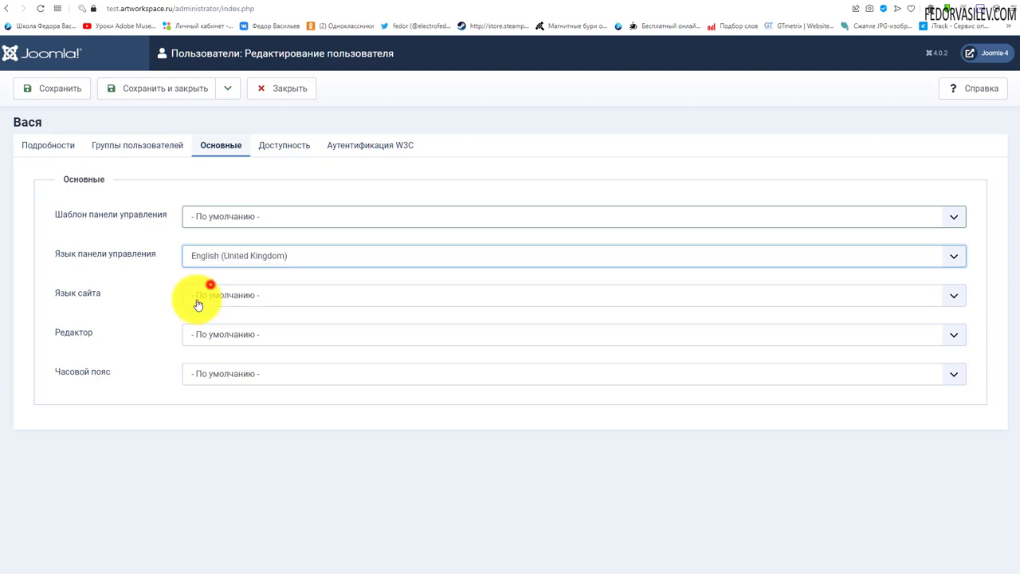
left_click(207, 256)
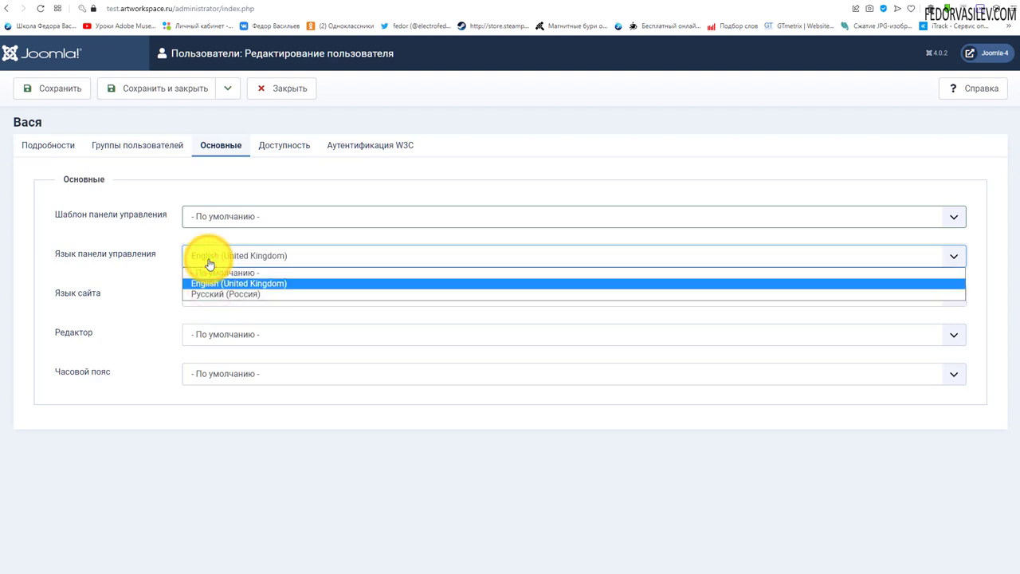
key("Down")
left_click(217, 271)
left_click(216, 263)
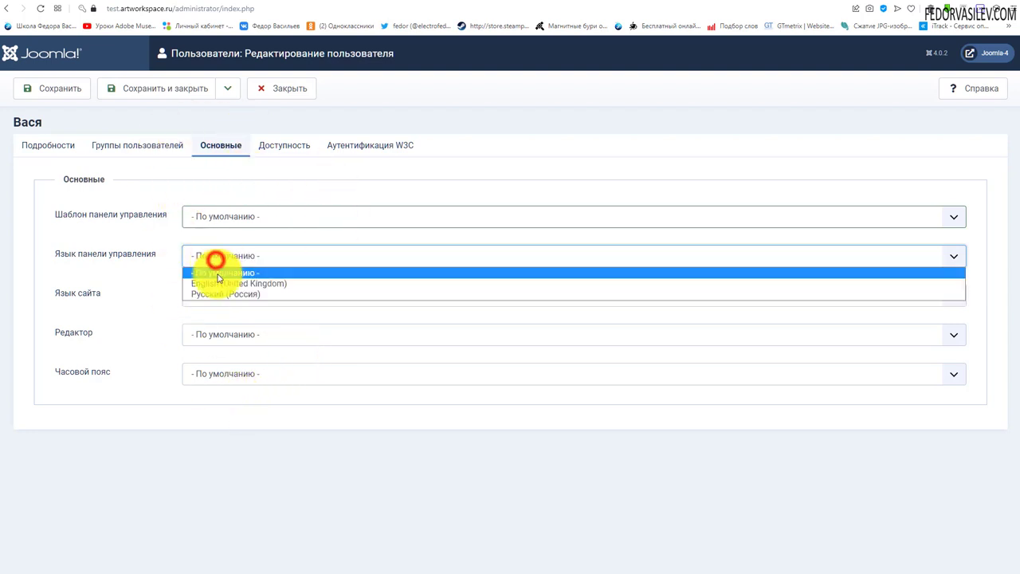
left_click(127, 287)
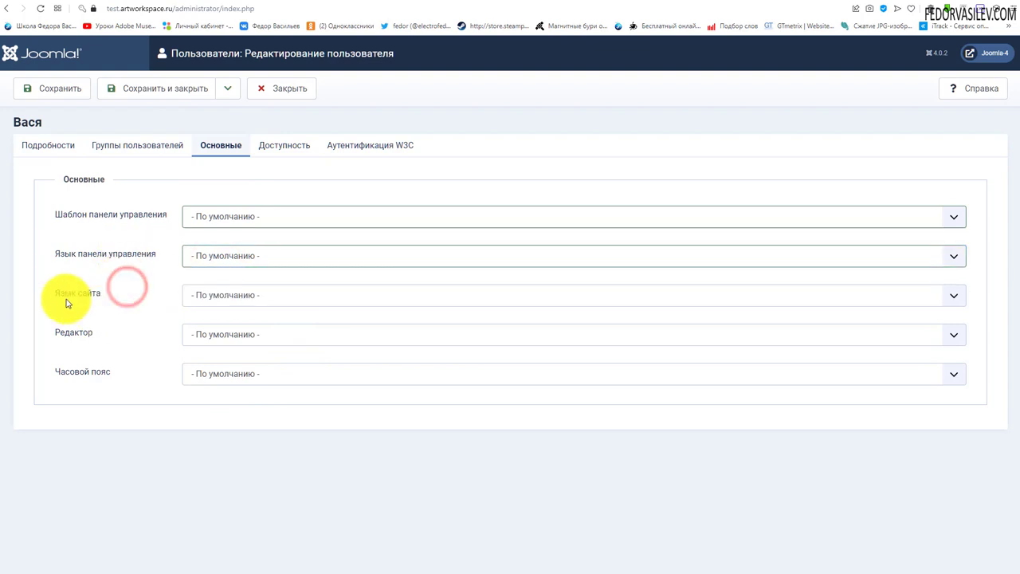
Examine the choices for the user's site language, editor and time zone, keeping each at its default.
left_click(199, 294)
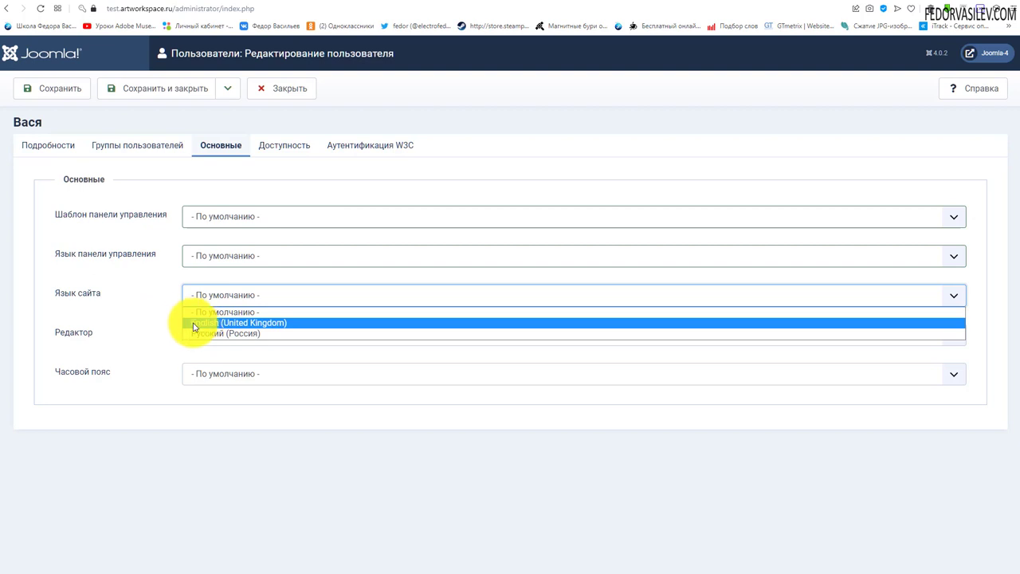
left_click(187, 311)
left_click(216, 336)
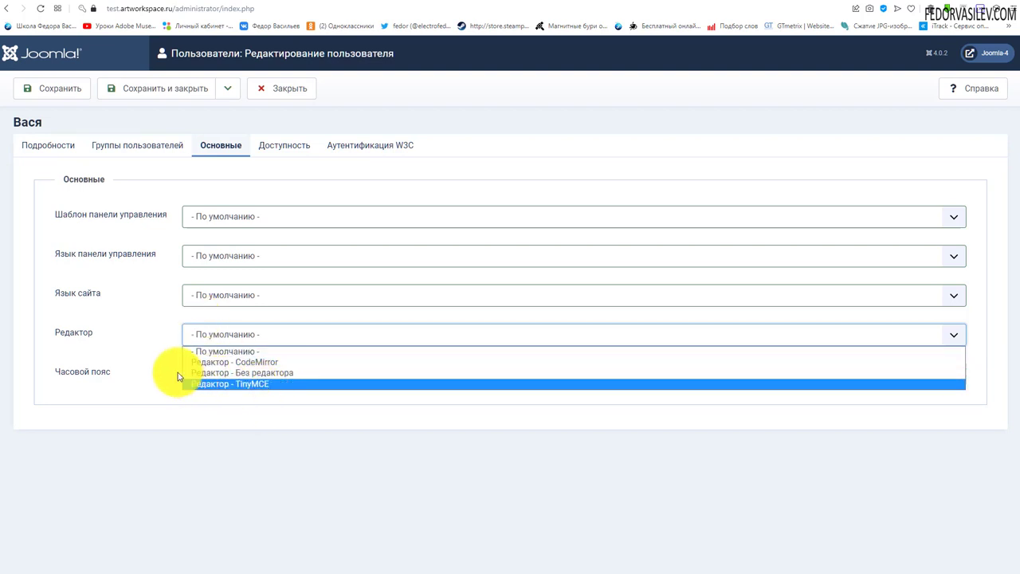
left_click(155, 329)
left_click(205, 375)
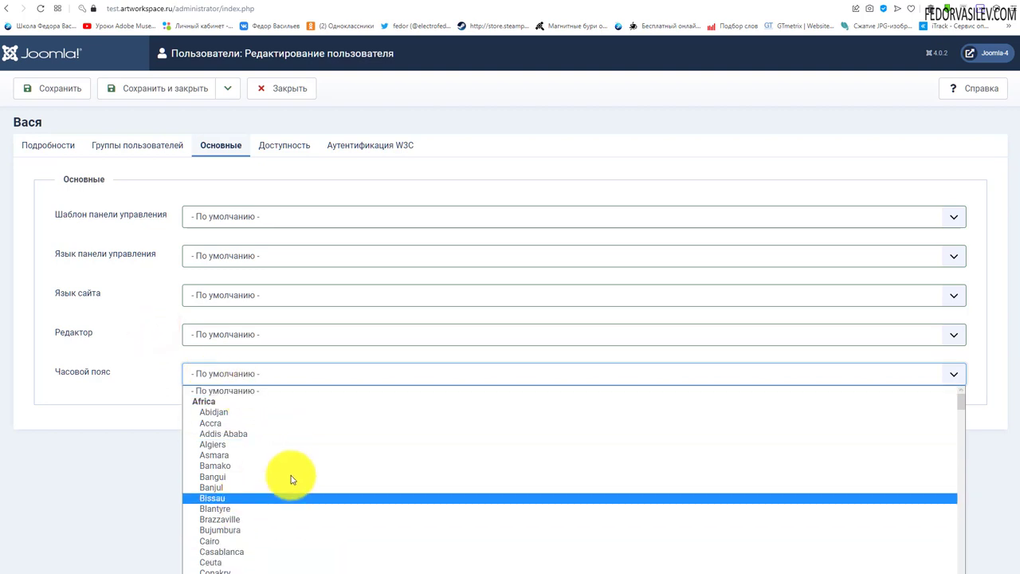
left_click(127, 389)
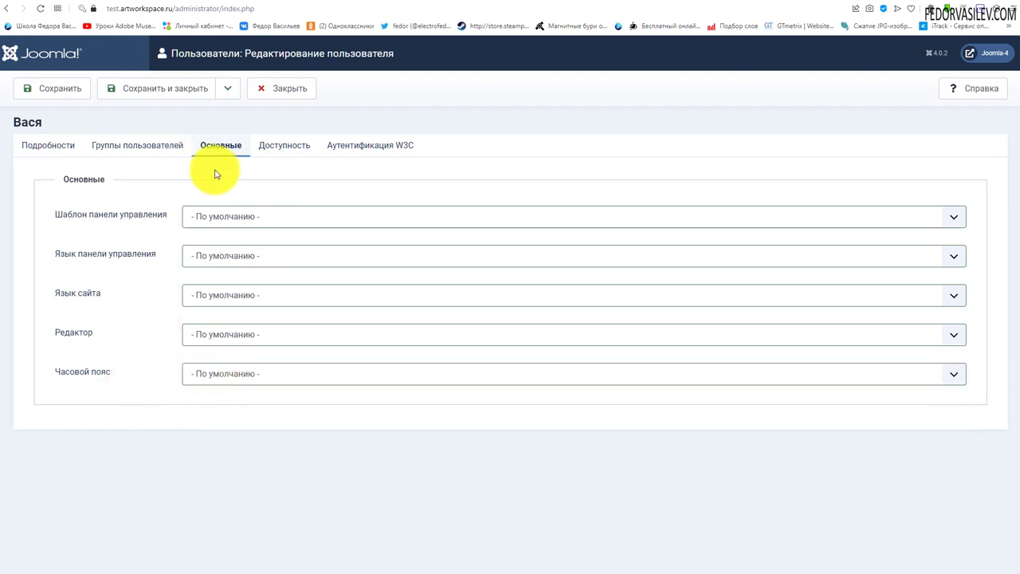
Enable monochrome colours, high contrast, highlighted links and increased font size in the user's accessibility settings.
left_click(264, 147)
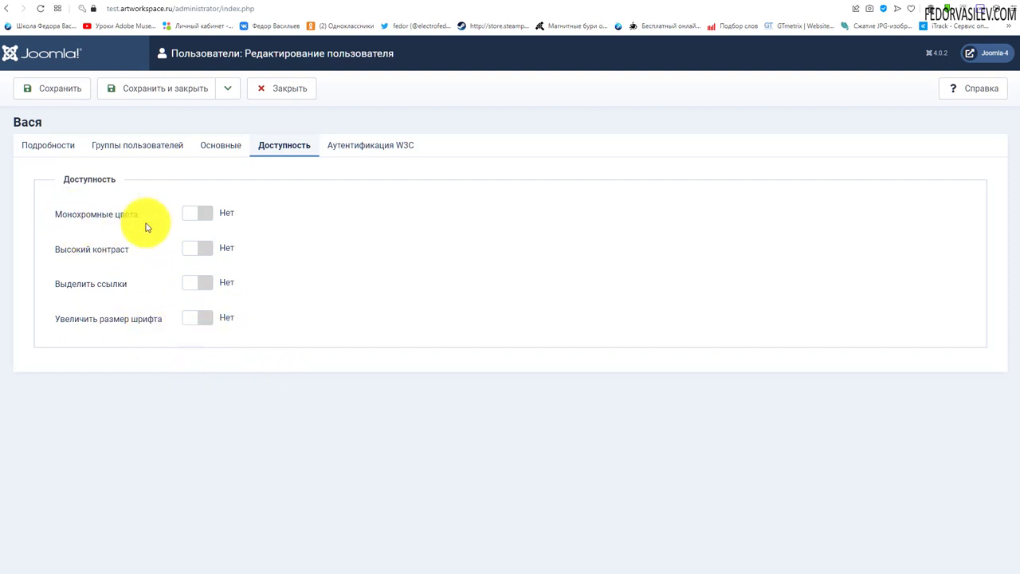
left_click(209, 212)
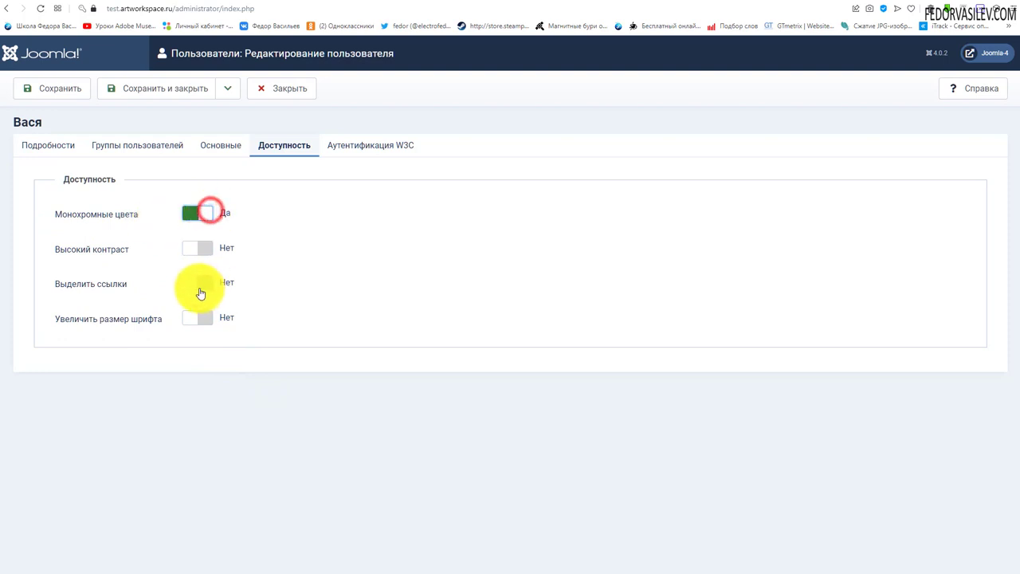
left_click(204, 250)
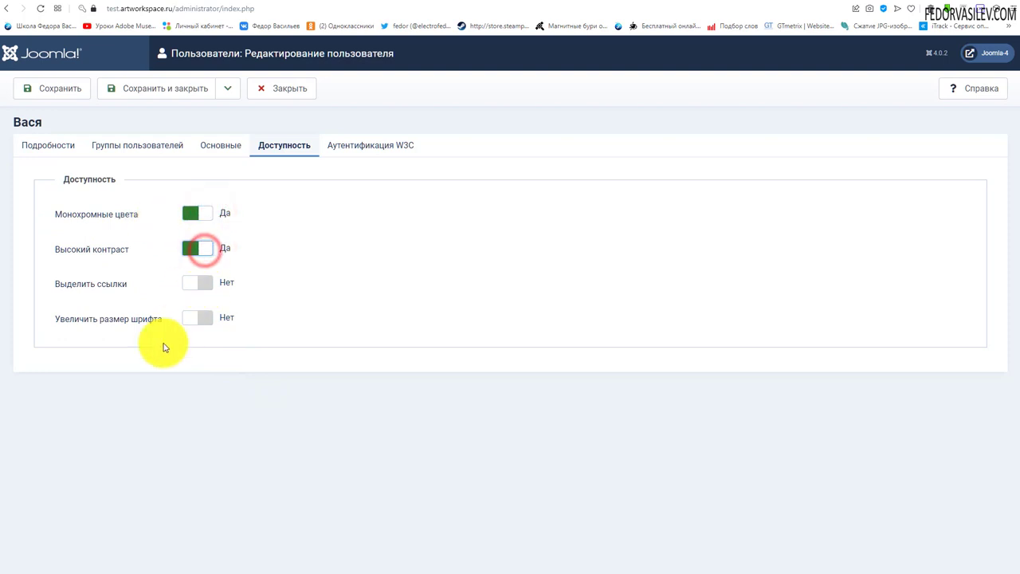
left_click(200, 283)
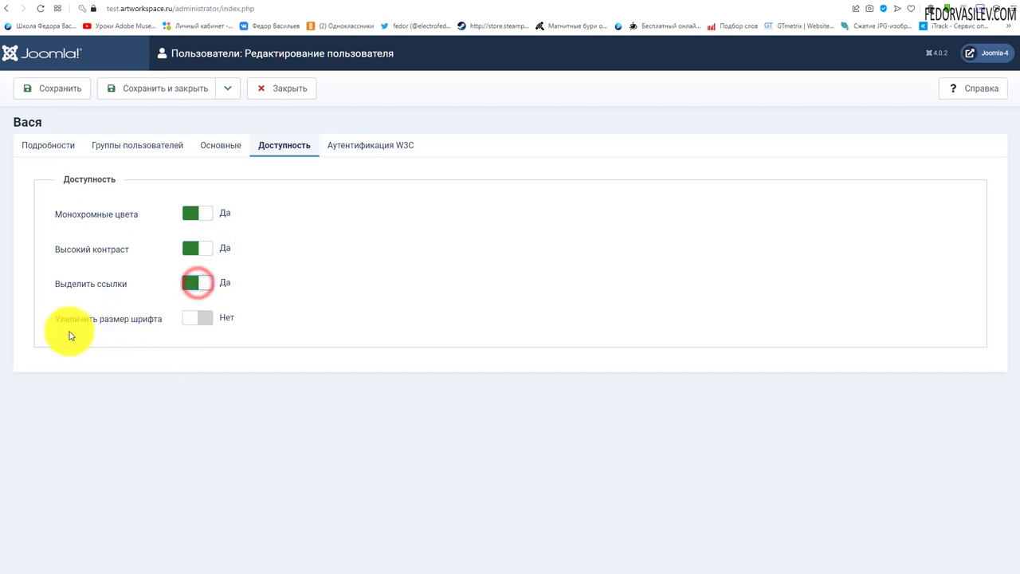
left_click(192, 317)
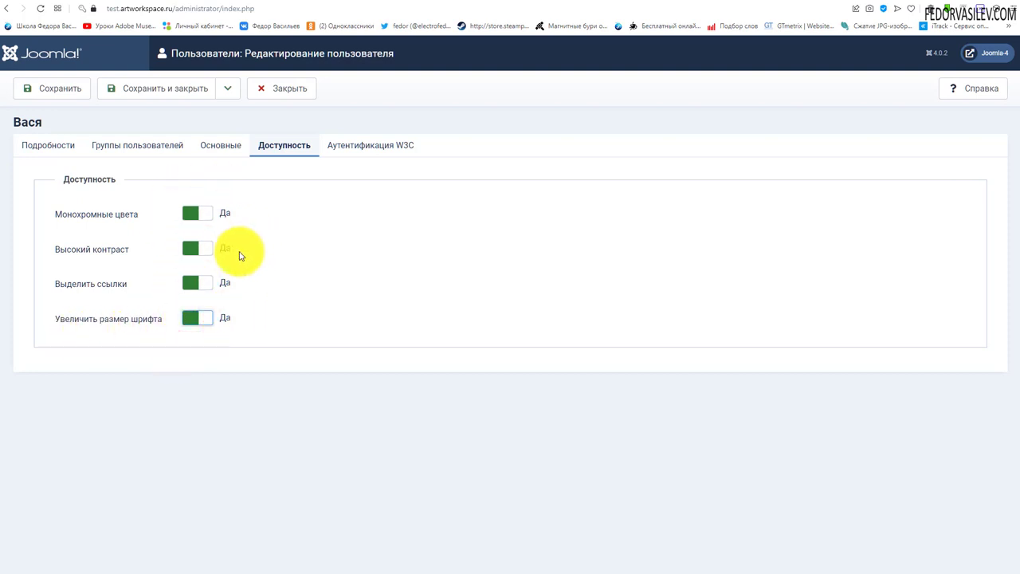
Save and close the test-1 user's profile, and view the site's home page before returning to the user list.
left_click(137, 94)
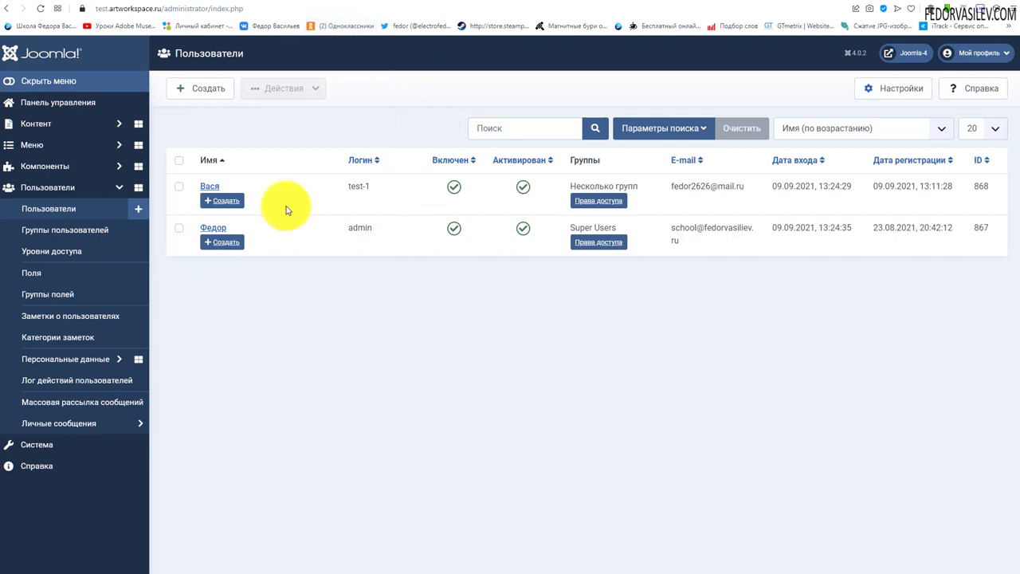
left_click(457, 3)
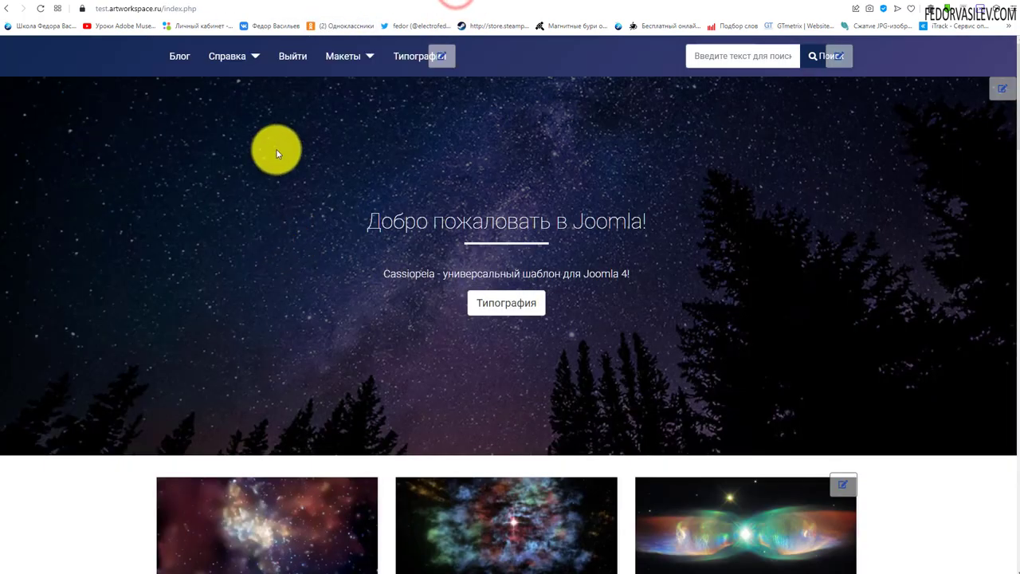
scroll(529, 166, "down", 5)
scroll(84, 132, "up", 5)
left_click(399, 3)
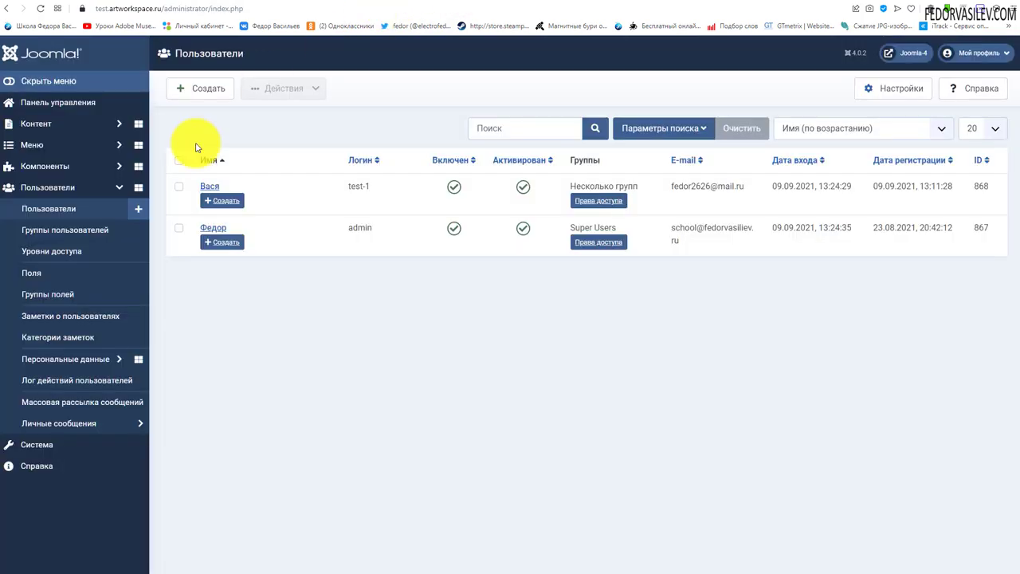
Reopen the test-1 user's profile, review its group assignment, basic and accessibility settings, and close it.
left_click(213, 187)
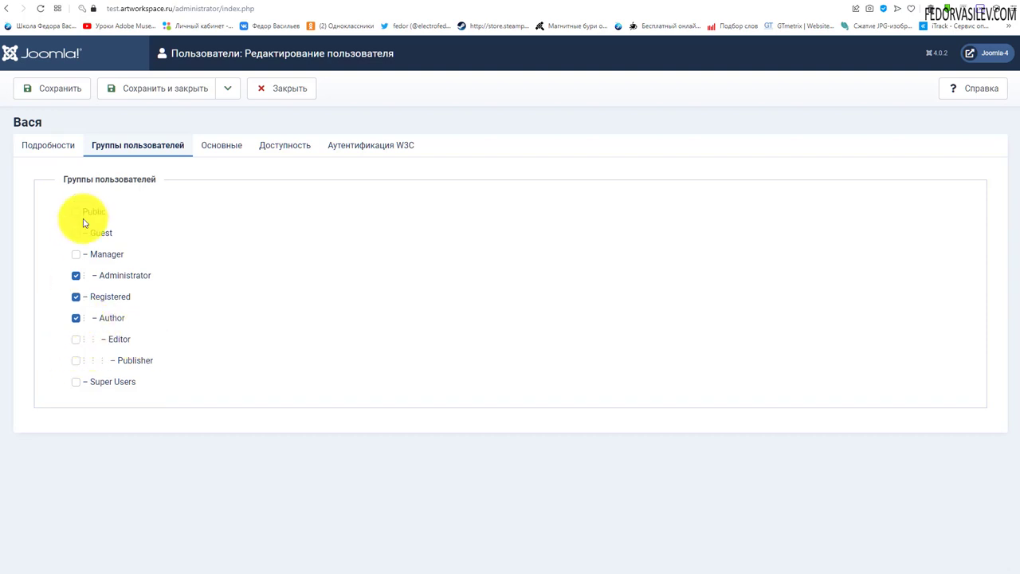
left_click(76, 319)
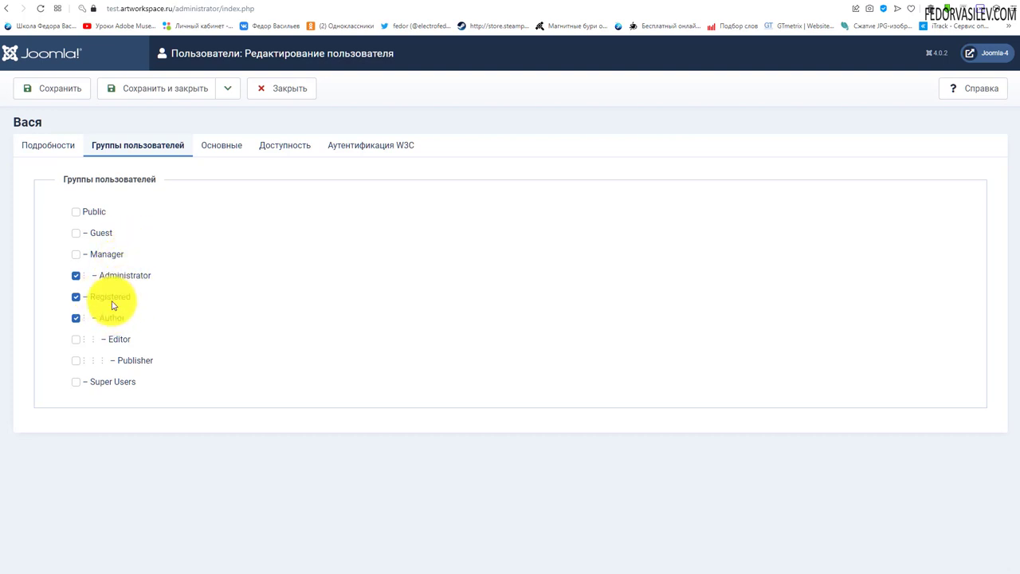
left_click(220, 150)
left_click(271, 149)
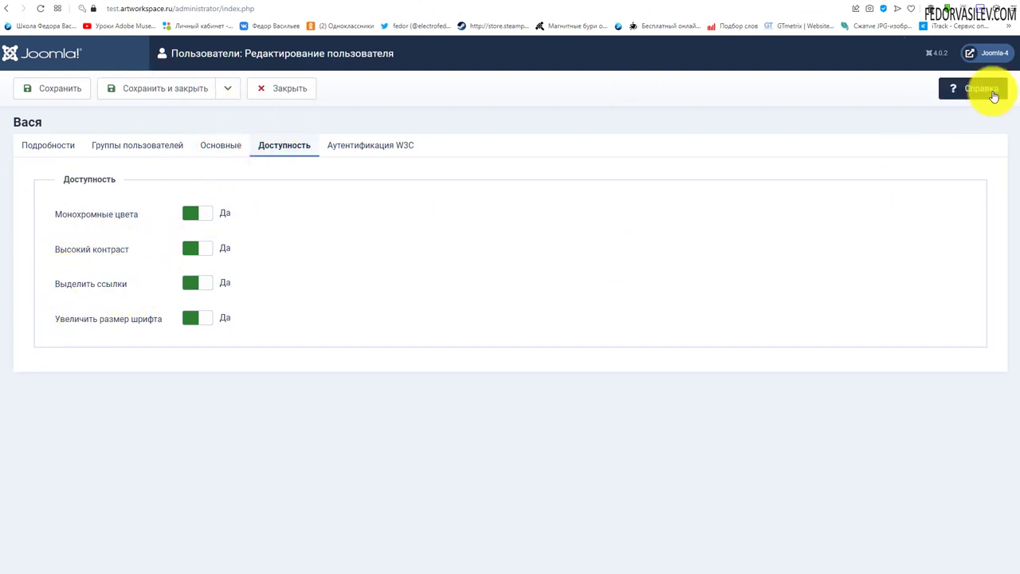
left_click(304, 98)
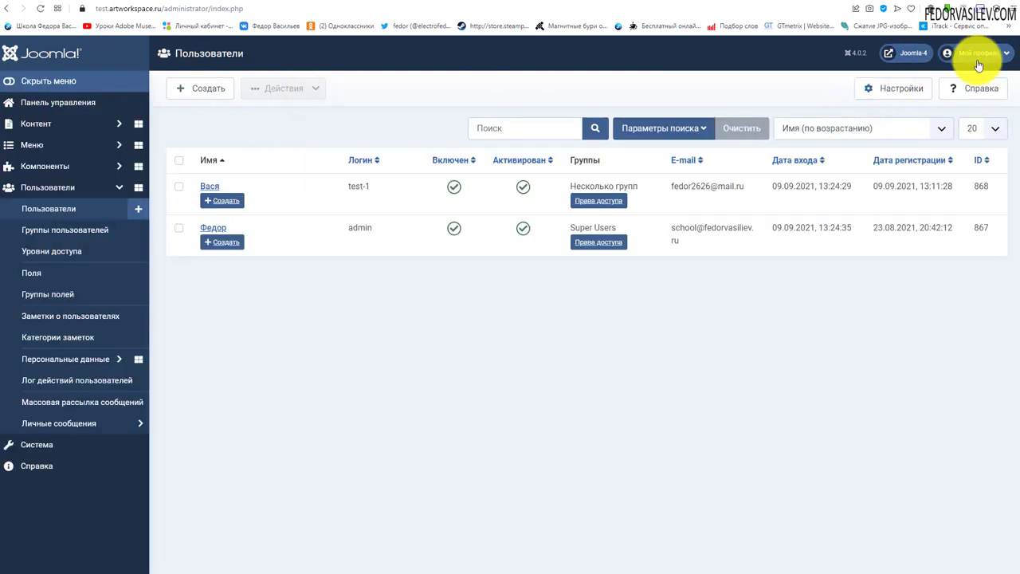
Log out of the administration, log back in as test-1 with the saved login and password, and look over the control panel.
left_click(978, 64)
left_click(922, 142)
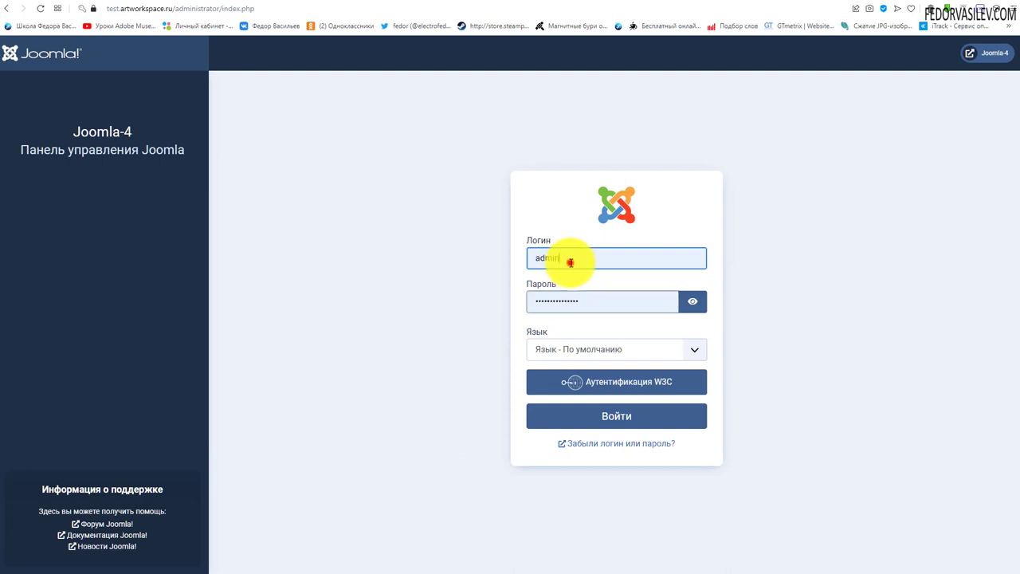
left_click(570, 261)
left_click(570, 317)
left_click(594, 428)
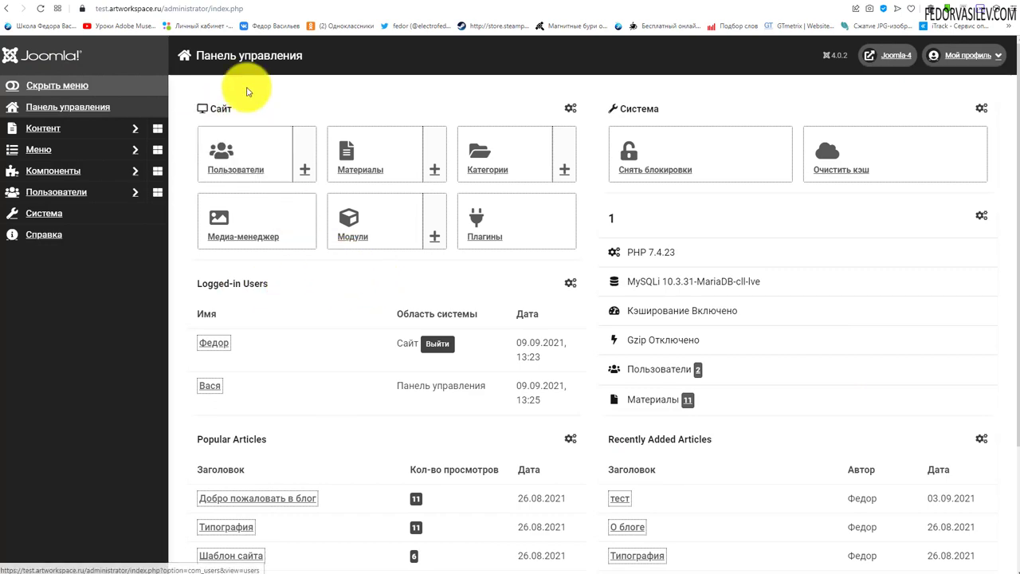
scroll(371, 242, "down", 2)
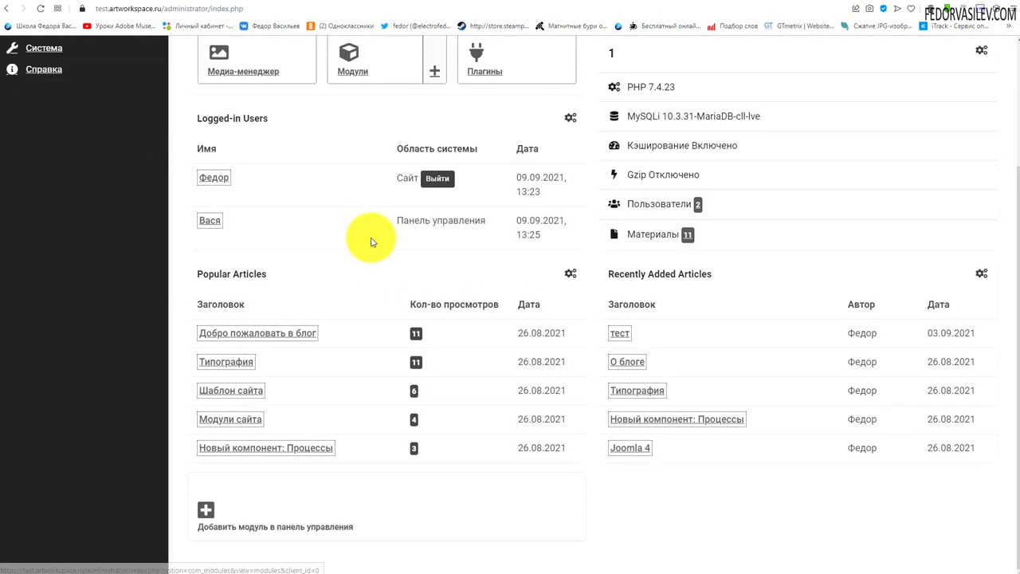
scroll(597, 363, "up", 2)
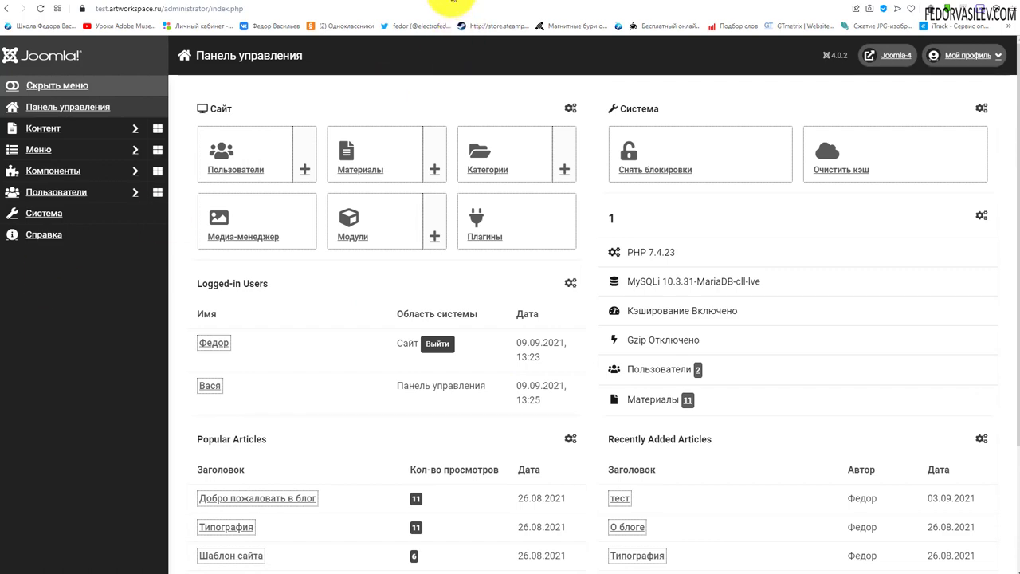
Reload the site's home page, log out the current account and log in as test-1 through the site's login form.
left_click(448, 2)
left_click(40, 8)
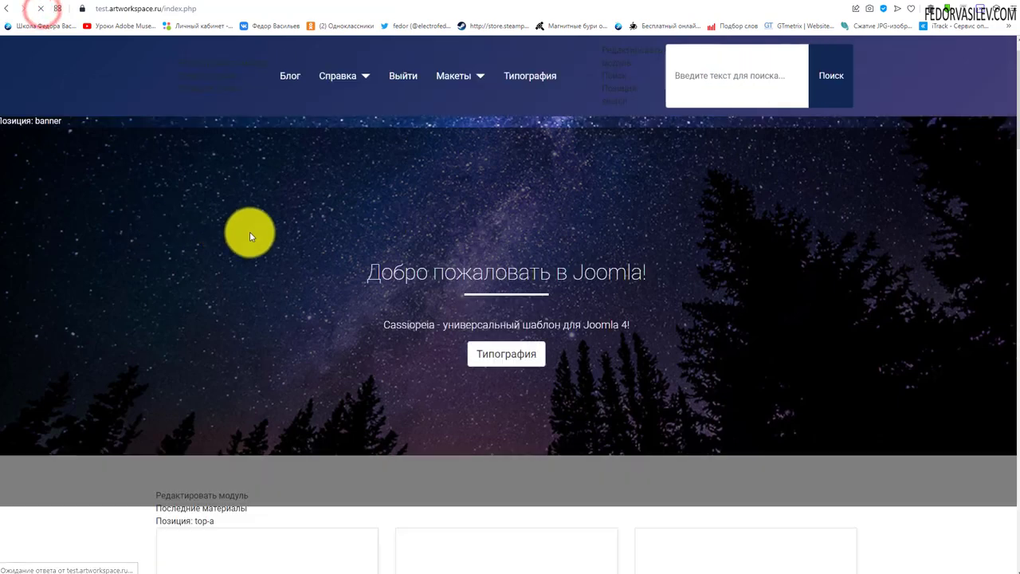
scroll(348, 227, "down", 8)
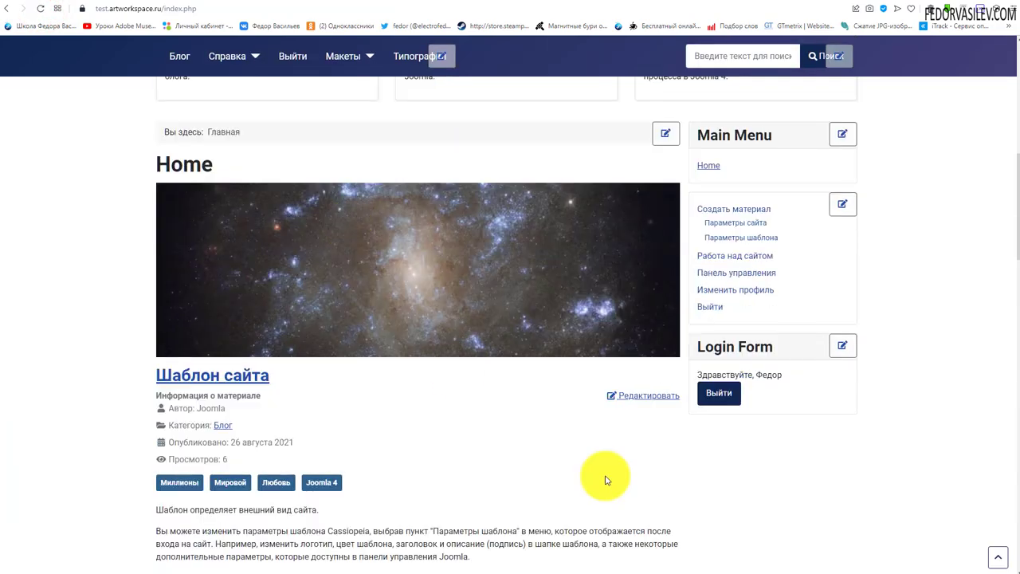
left_click(725, 399)
scroll(697, 319, "down", 6)
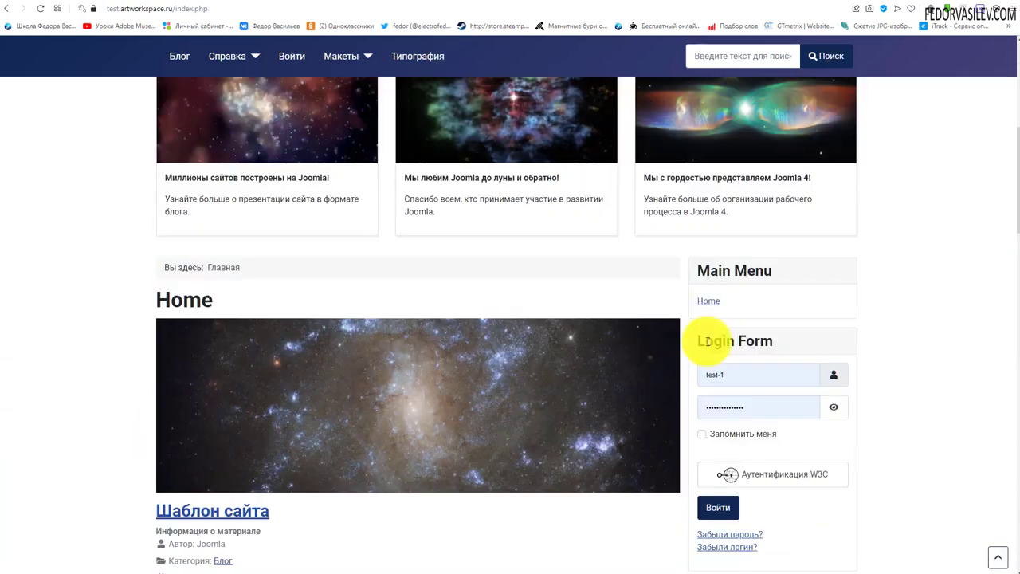
left_click(719, 508)
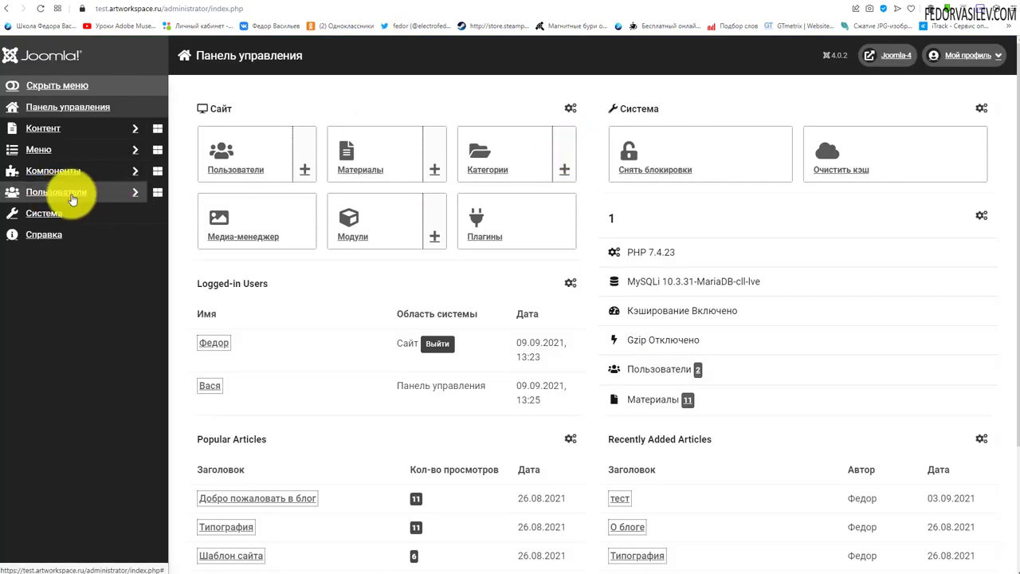
Open the administration's user list and try to open the test-1 and admin accounts and select the admin account.
left_click(71, 193)
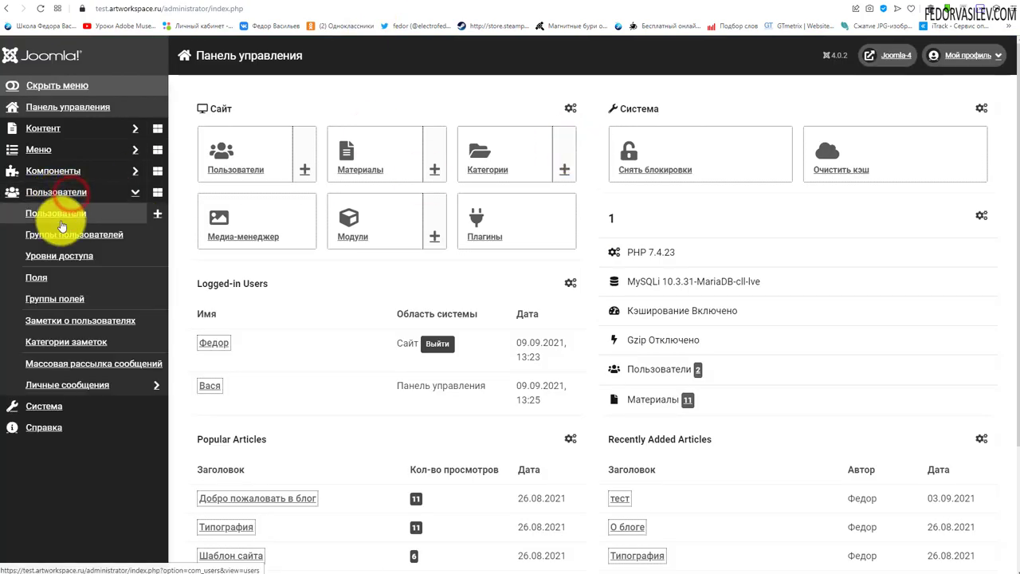
left_click(240, 149)
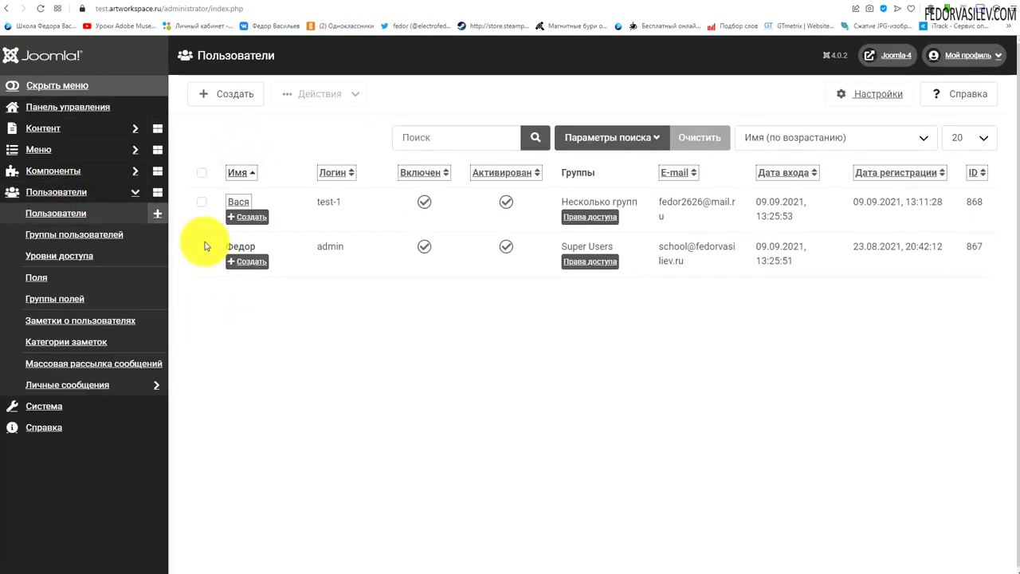
left_click(237, 203)
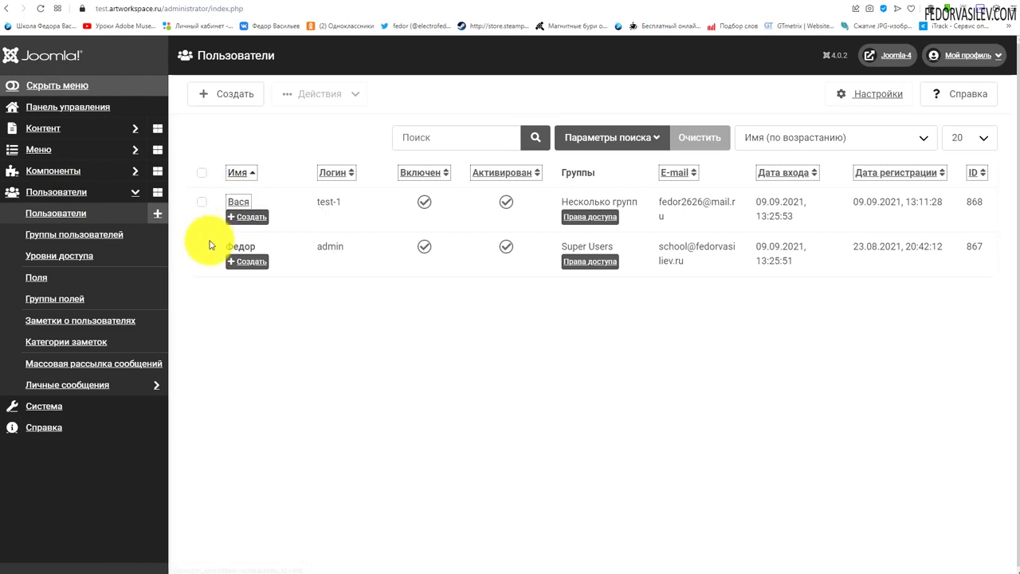
left_click(199, 250)
left_click(240, 247)
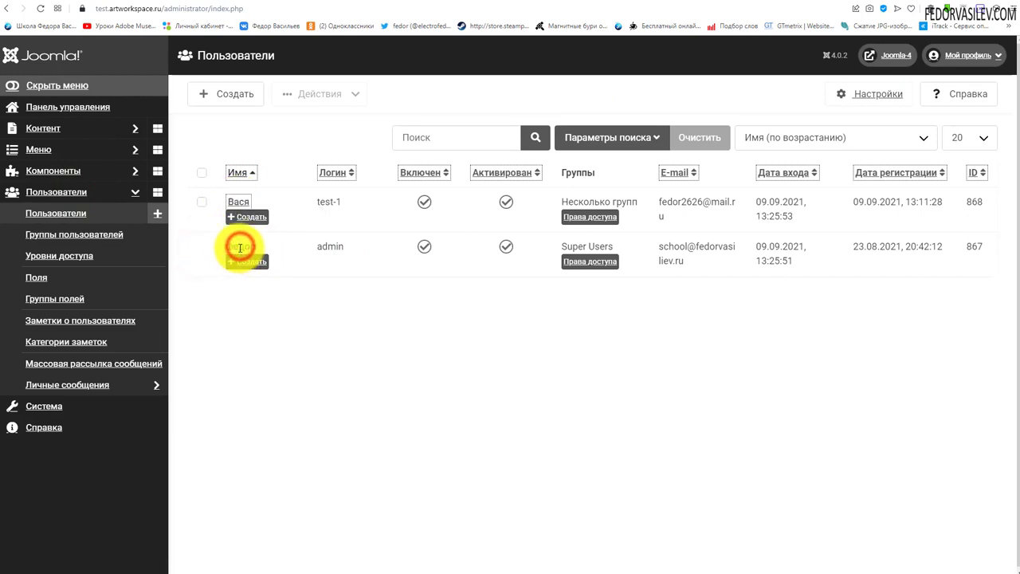
left_click(201, 253)
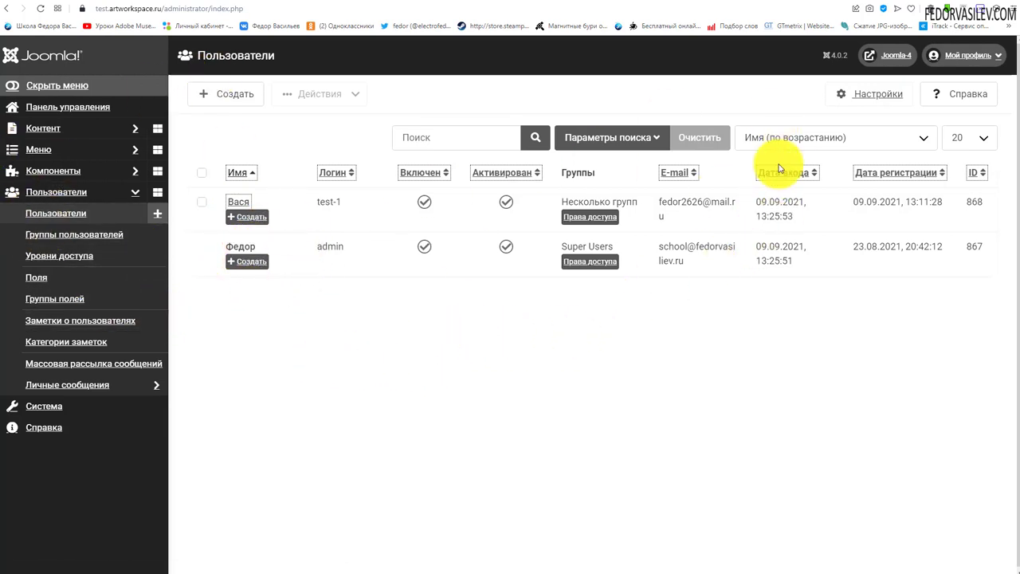
Log test-1 out of the administration and log in as admin using the saved login and password.
left_click(965, 61)
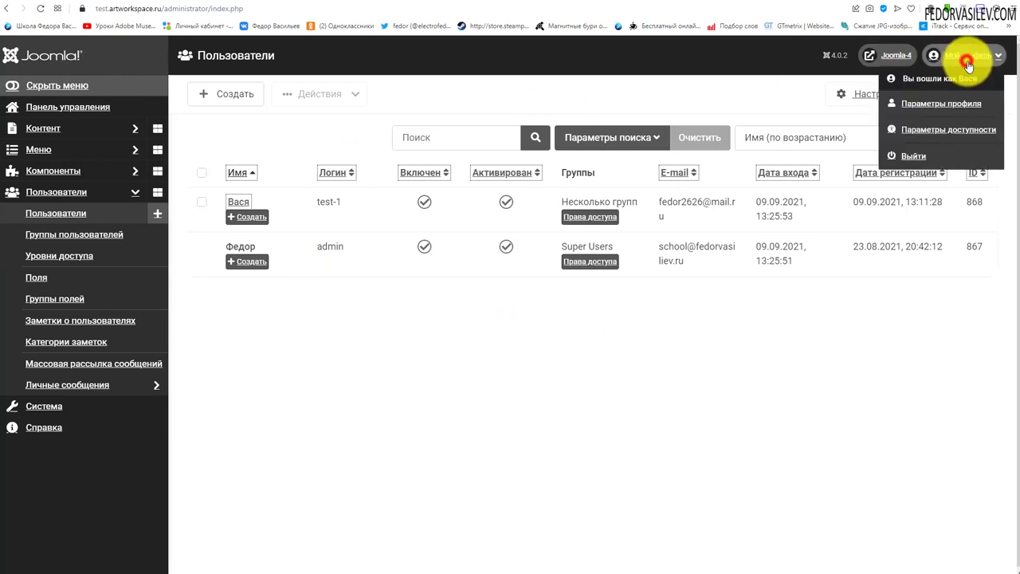
left_click(914, 155)
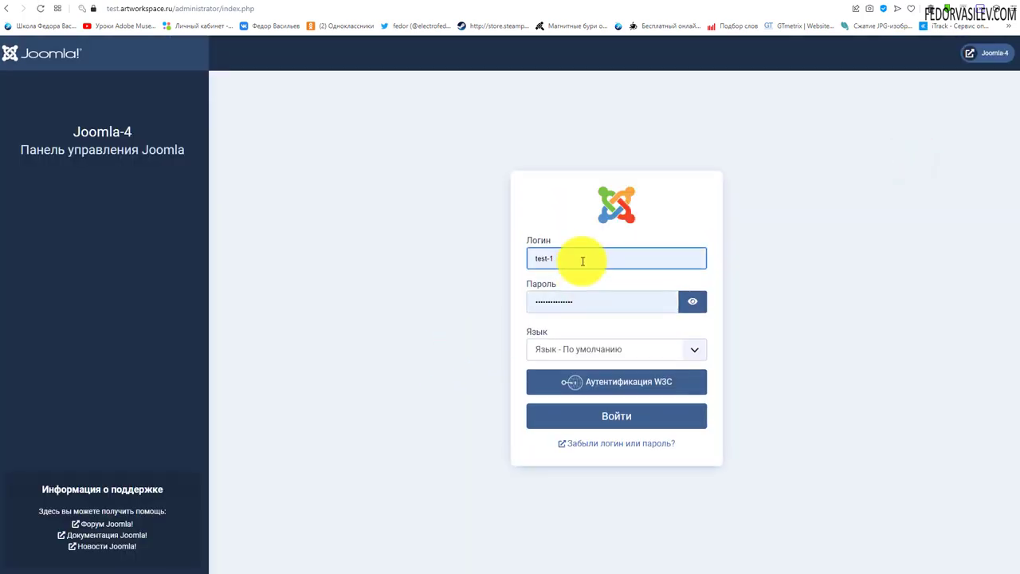
left_click(582, 261)
left_click(580, 319)
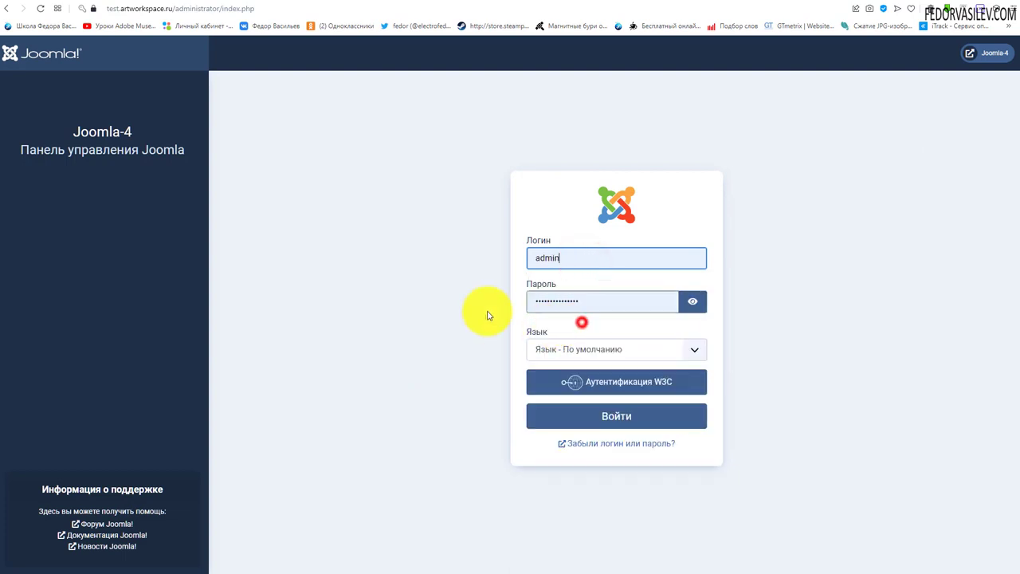
left_click(595, 415)
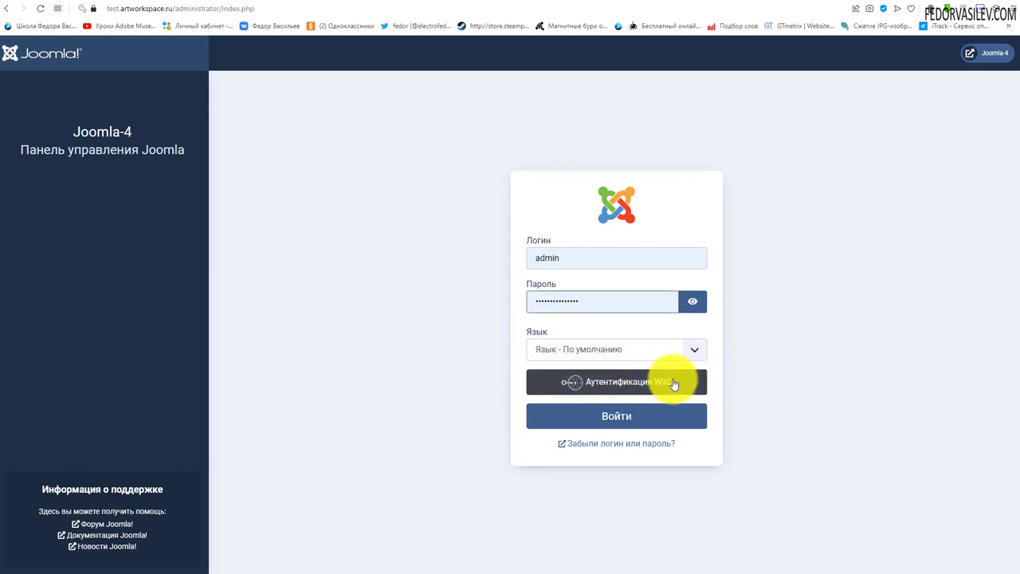
Log test-1 out of the site, then view the login form's W3C authentication option and the browser's site information.
left_click(455, 3)
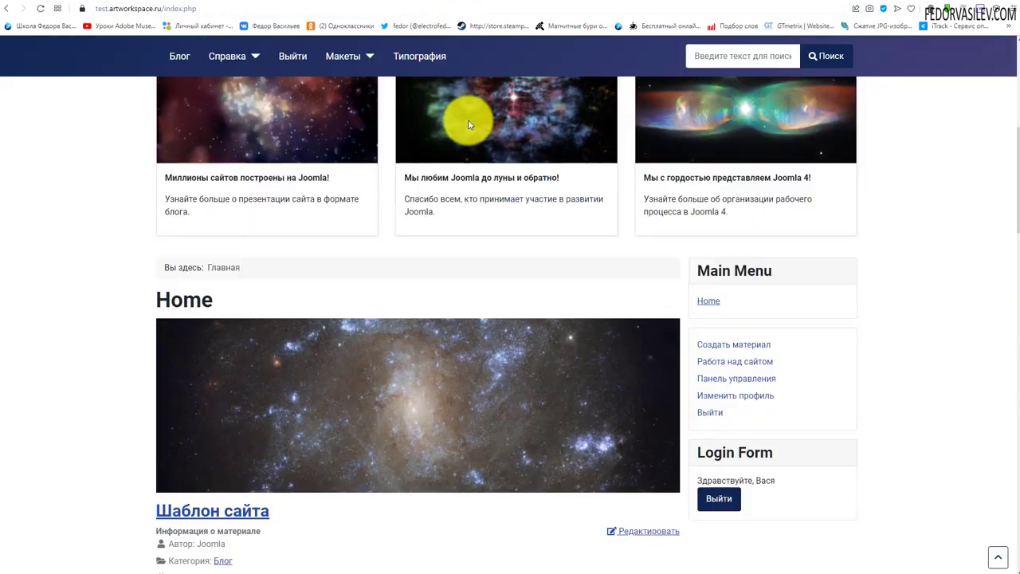
left_click(727, 499)
scroll(669, 289, "down", 4)
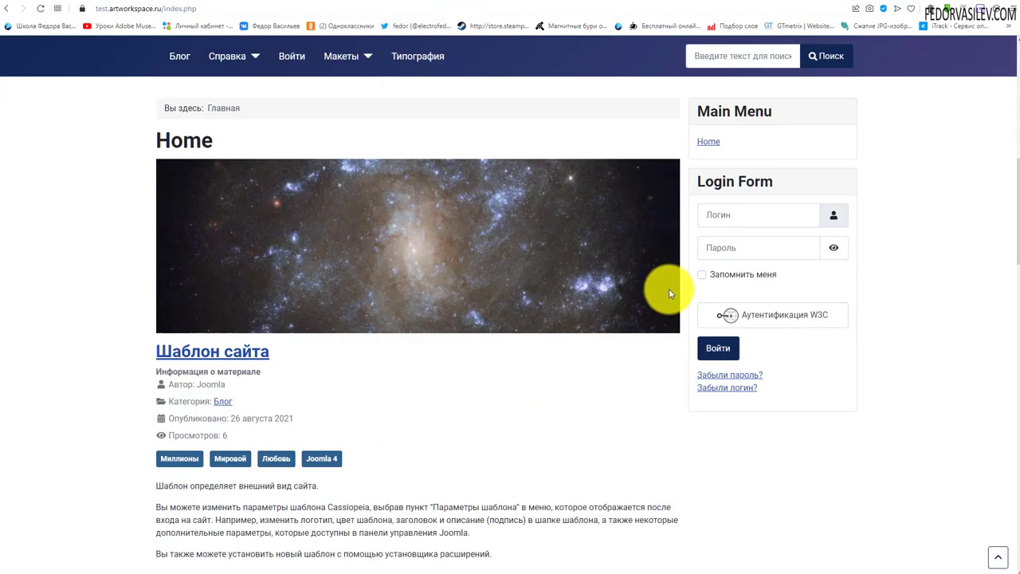
scroll(699, 370, "up", 1)
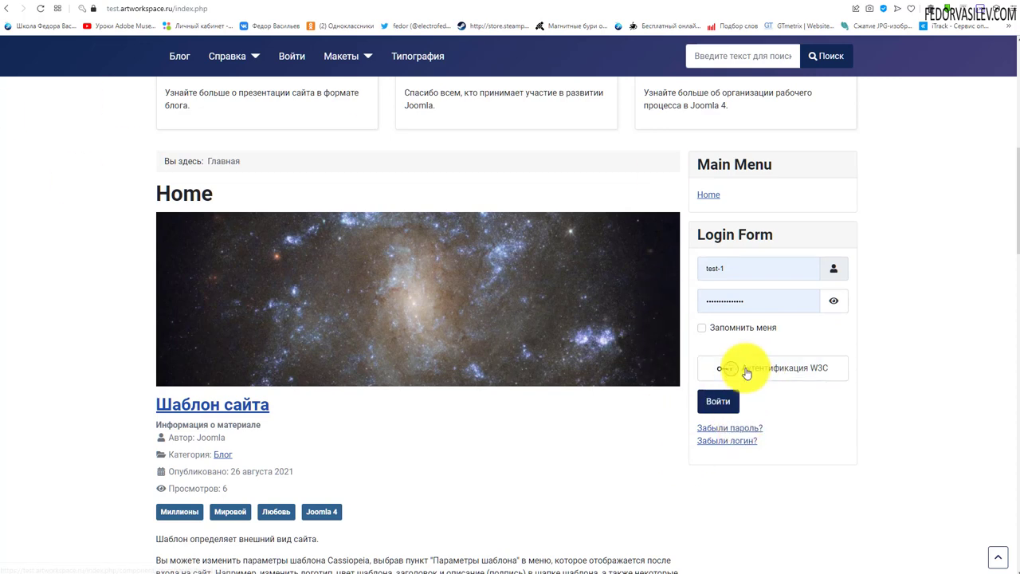
left_click(92, 8)
left_click(92, 8)
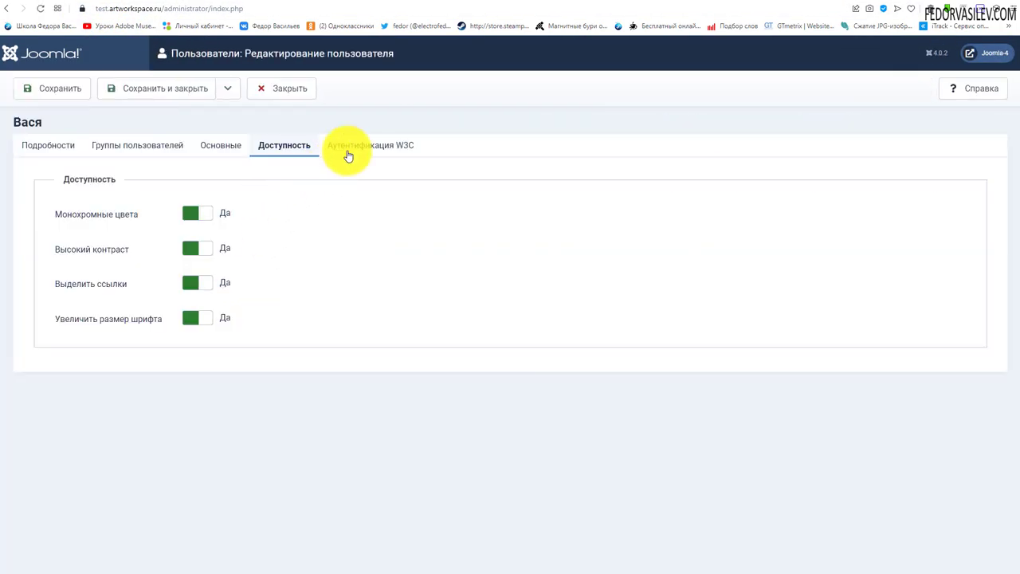
View the W3C authentication settings in the test-1 user's profile and close the profile.
left_click(348, 151)
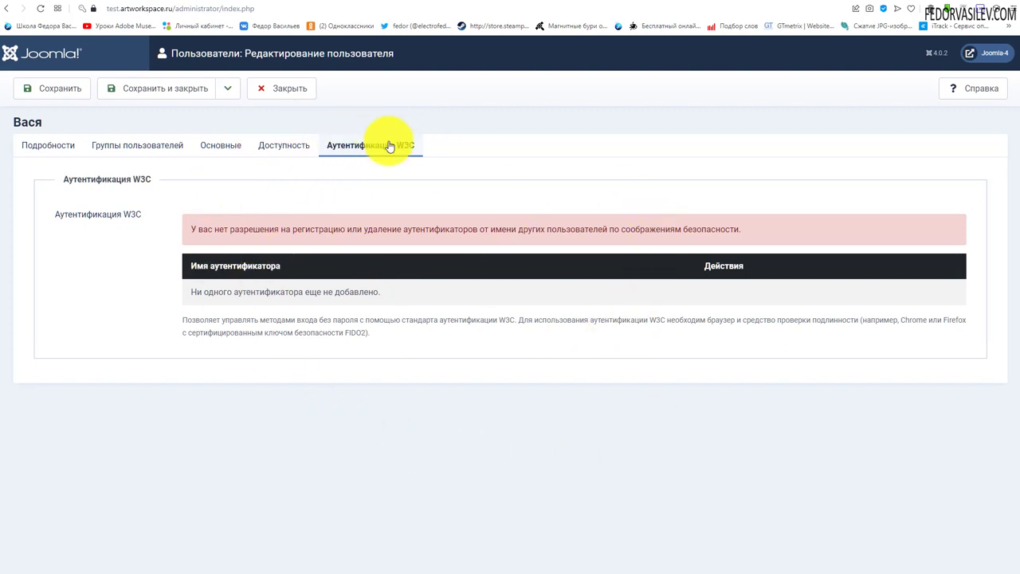
left_click(279, 148)
left_click(280, 89)
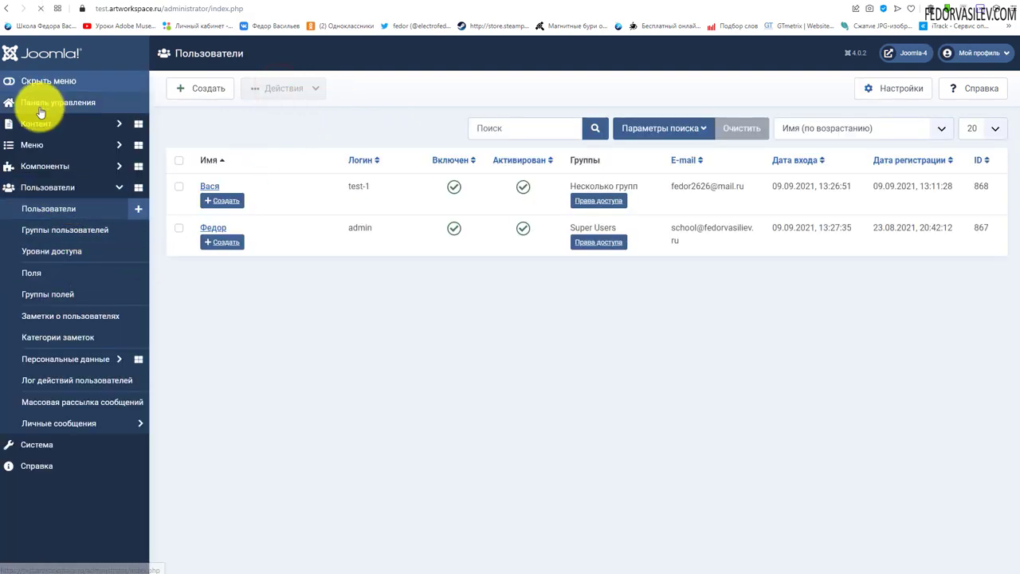
Open the plugin list, filter it to enabled plugins of type system, and locate the passwordless W3C authentication plugin.
left_click(40, 104)
left_click(460, 199)
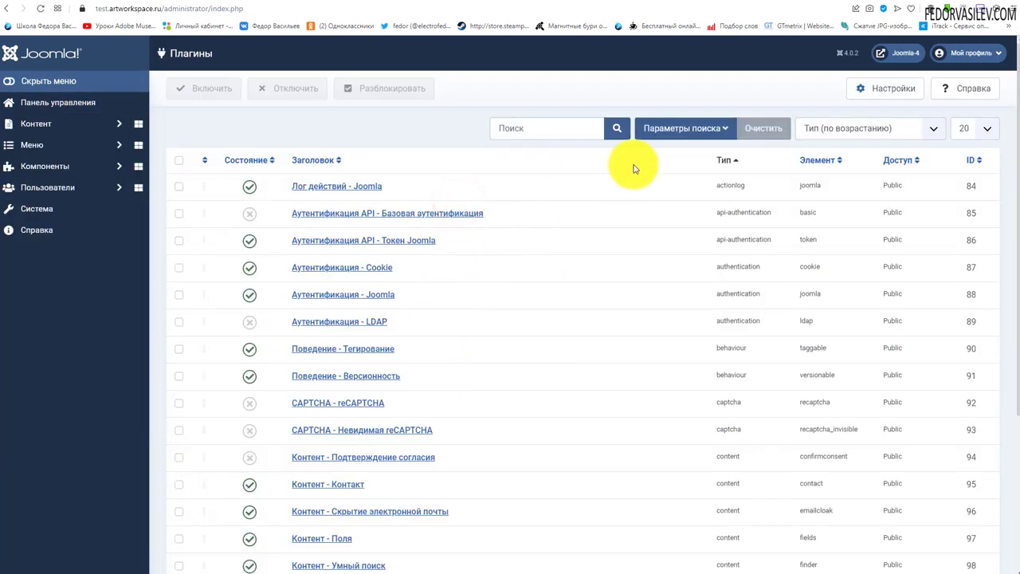
left_click(669, 128)
left_click(356, 165)
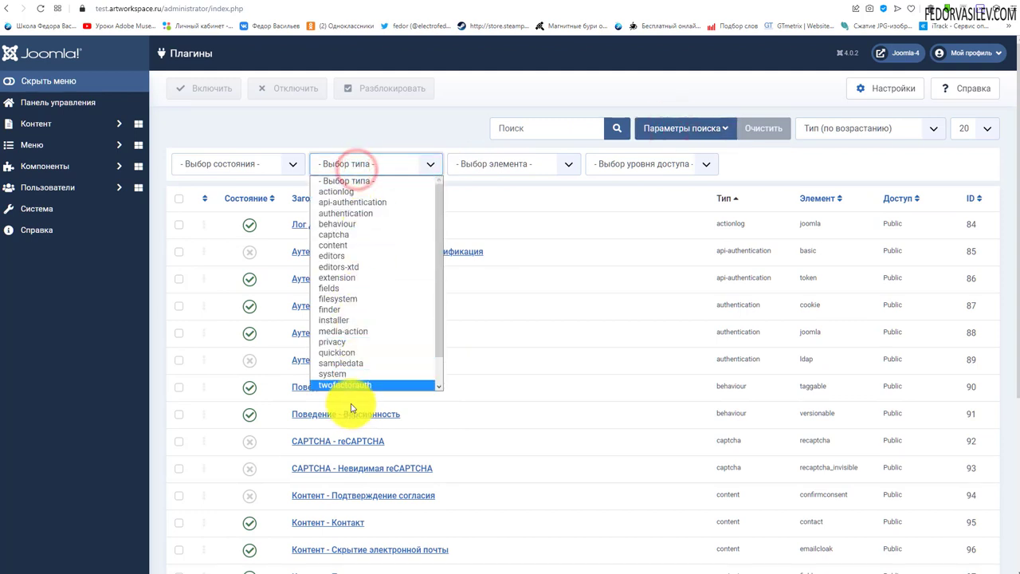
left_click(346, 353)
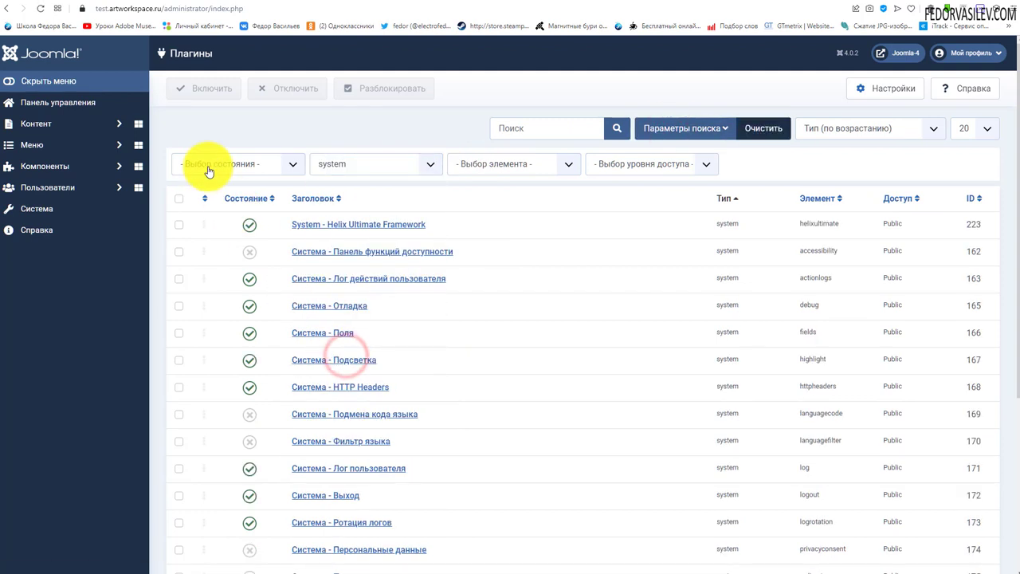
left_click(204, 164)
left_click(205, 201)
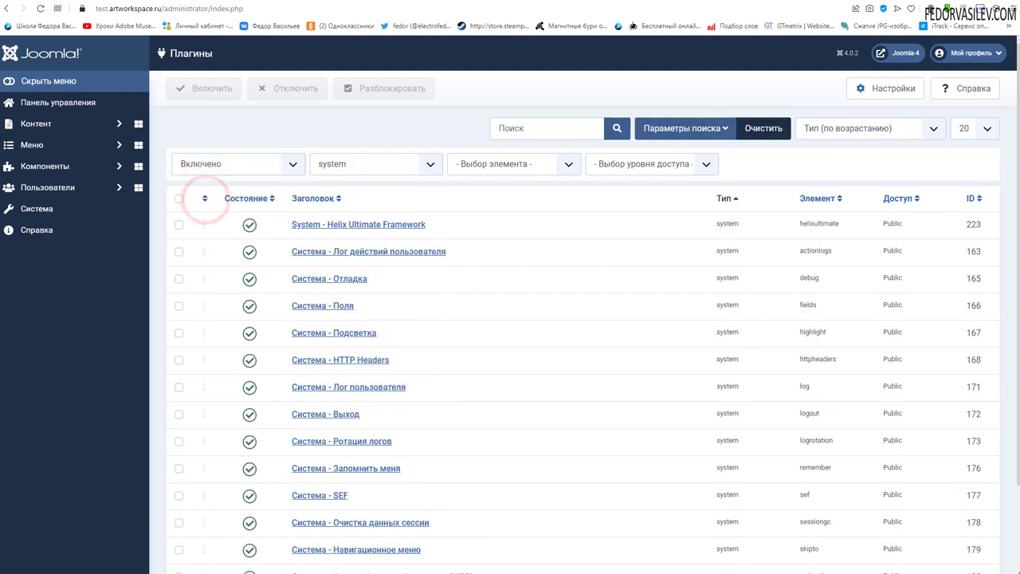
scroll(365, 505, "down", 2)
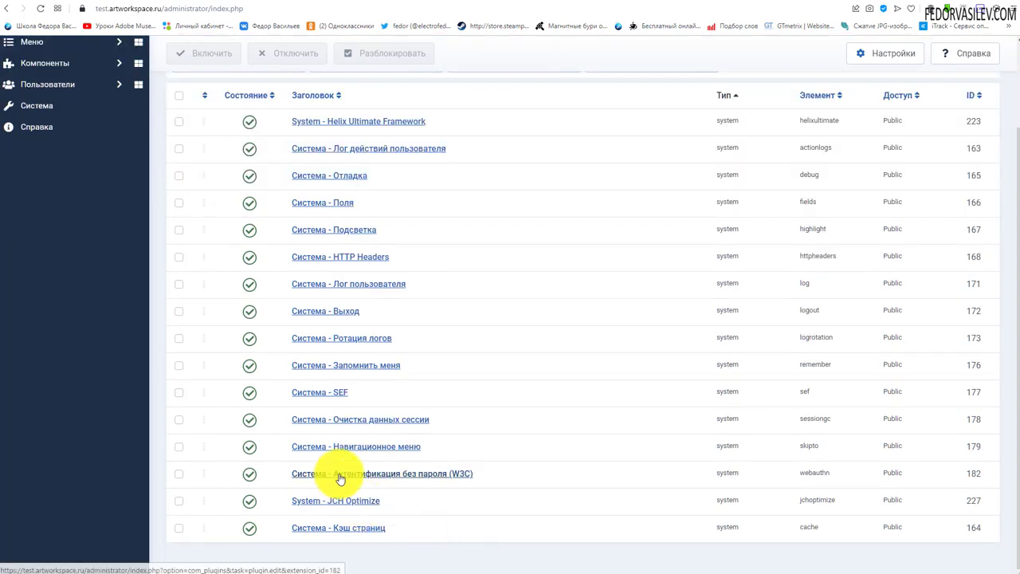
Disable the passwordless W3C authentication system plugin and return to the user list in the administration.
left_click(249, 474)
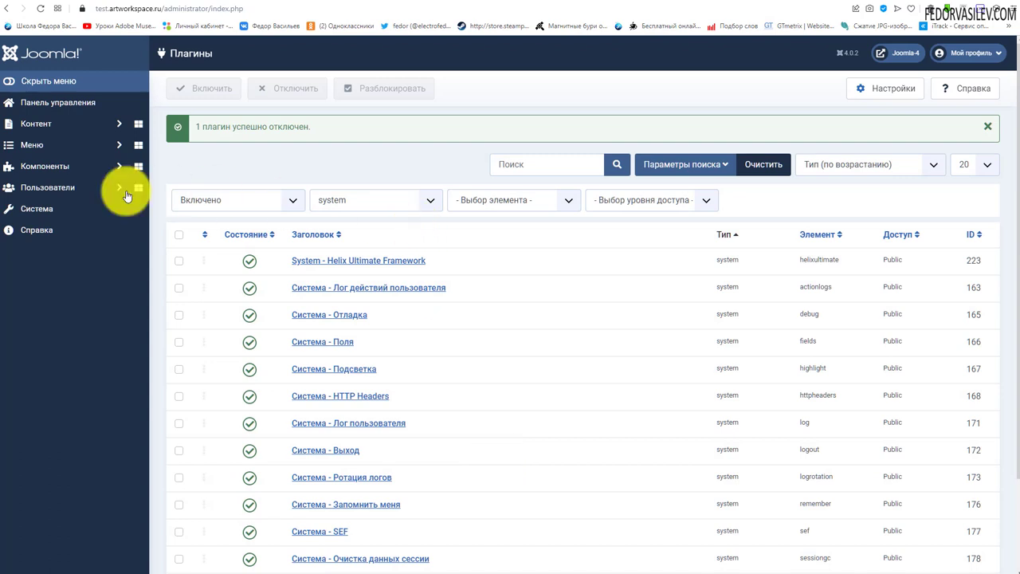
left_click(57, 187)
left_click(49, 208)
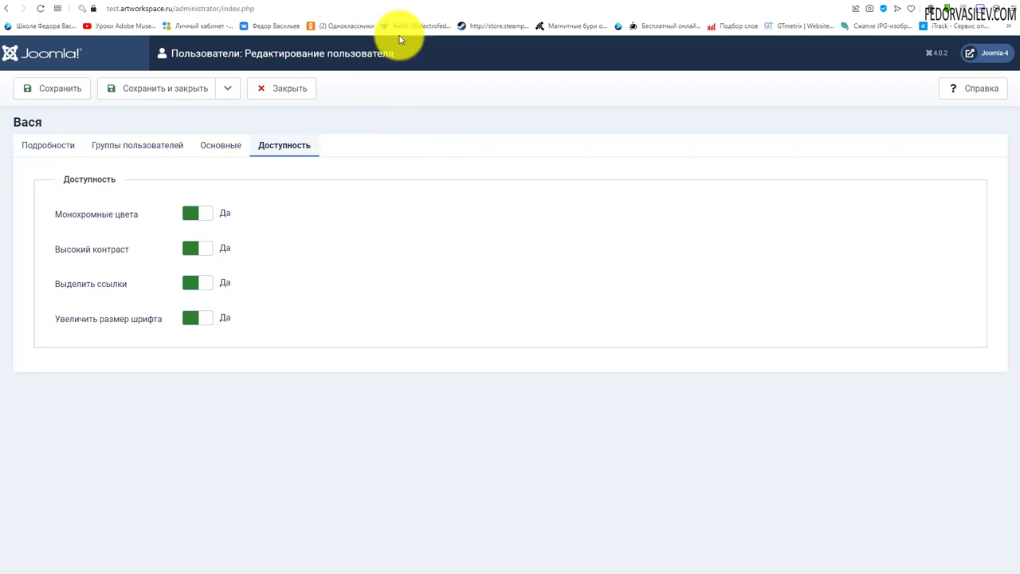
left_click(459, 2)
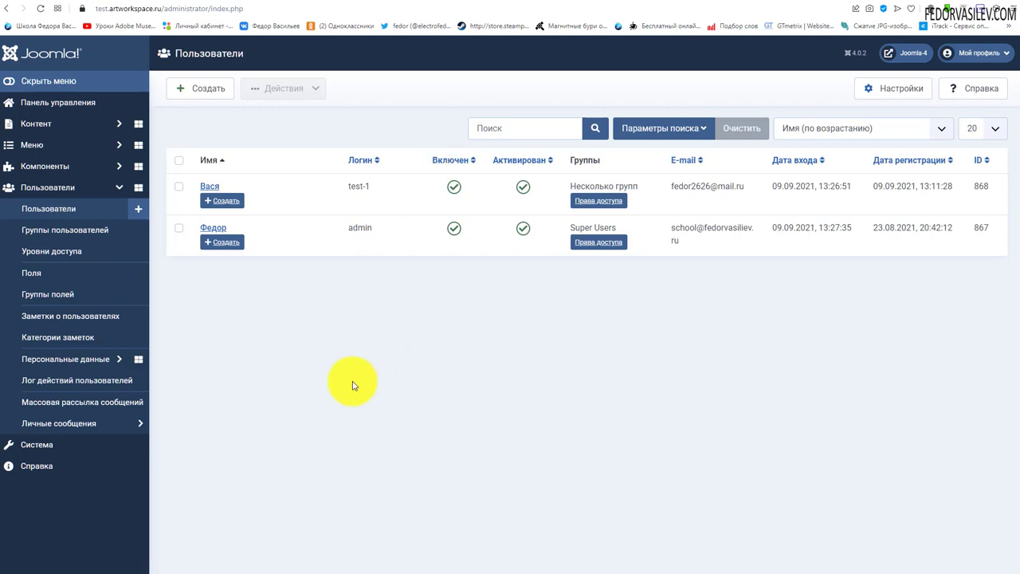
Inspect the login form on the site's home page for the W3C authentication option and the recovery links.
left_click(462, 3)
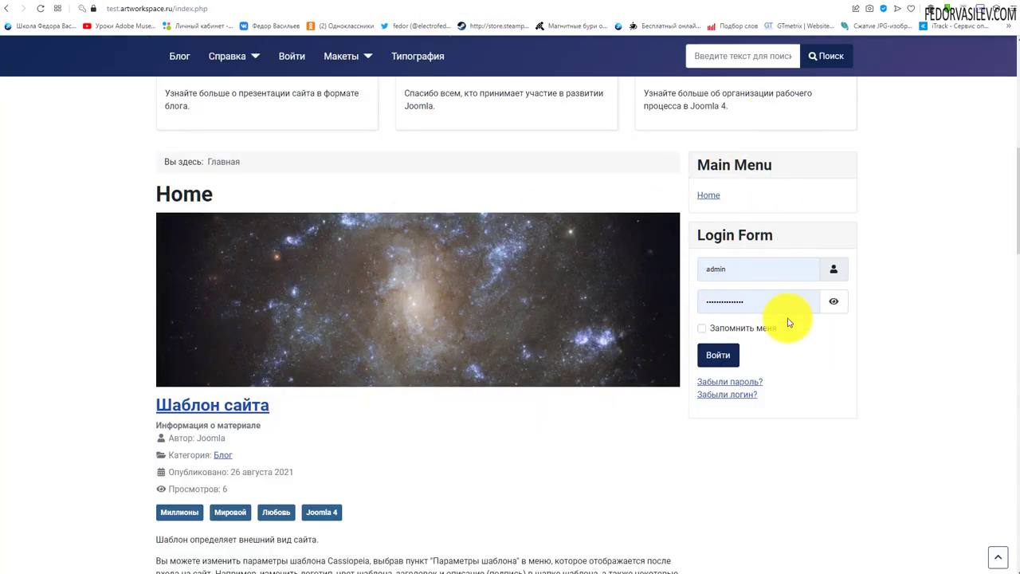
scroll(591, 385, "up", 3)
scroll(765, 322, "down", 3)
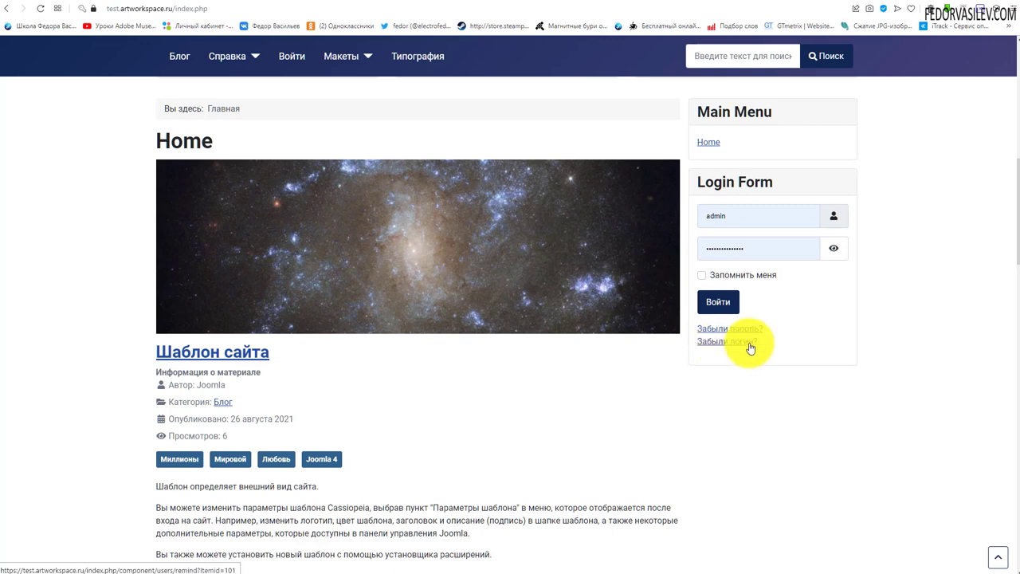
scroll(750, 347, "up", 1)
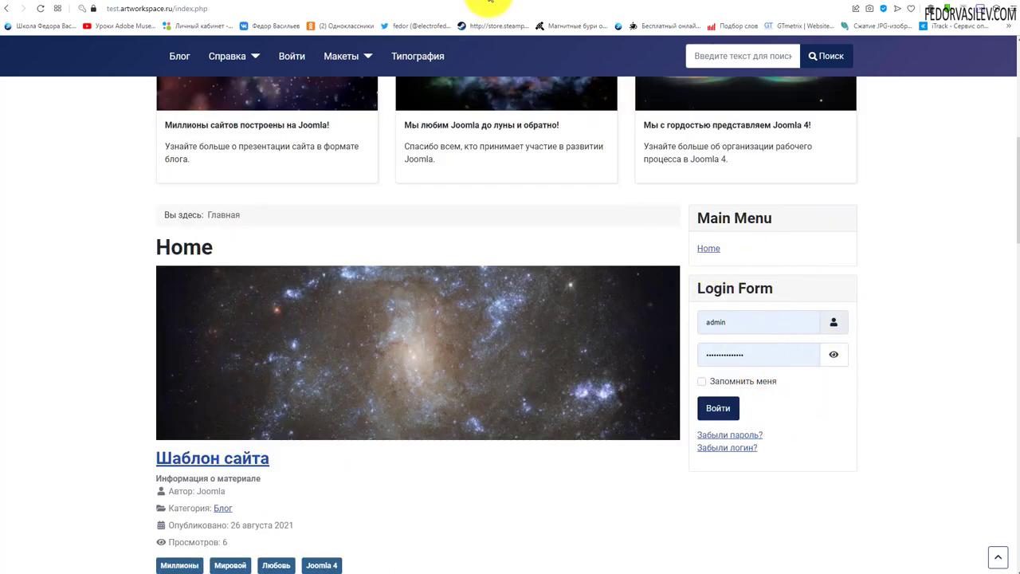
Open the user component's settings from the administration's user list and set "Разрешить регистрацию" to Да.
left_click(387, 1)
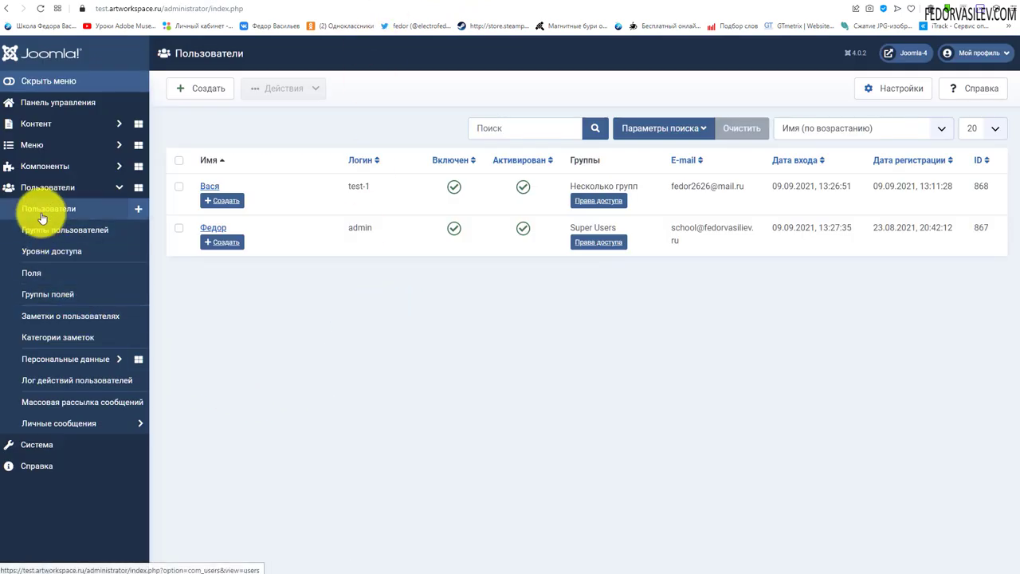
left_click(885, 95)
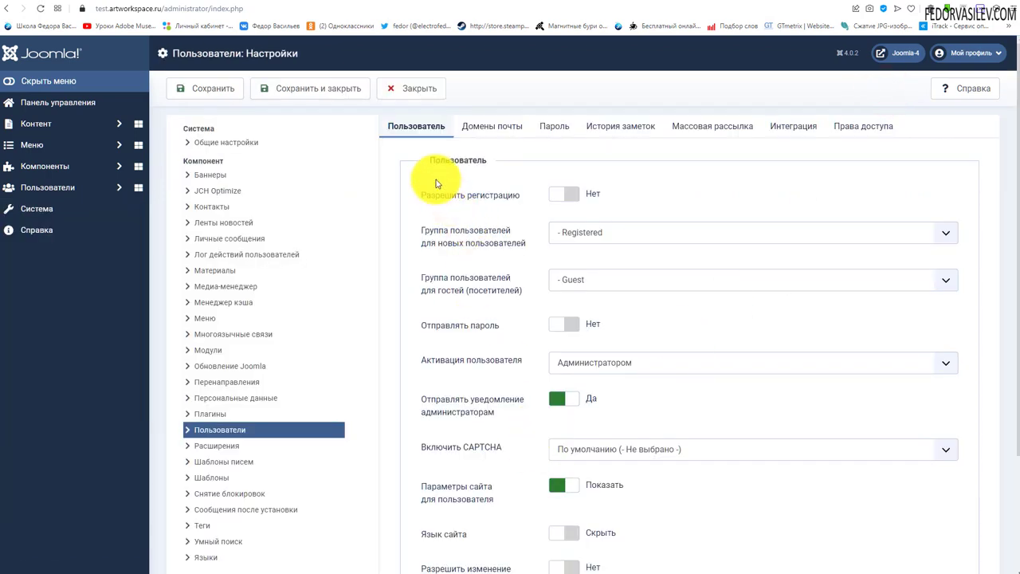
scroll(712, 282, "down", 2)
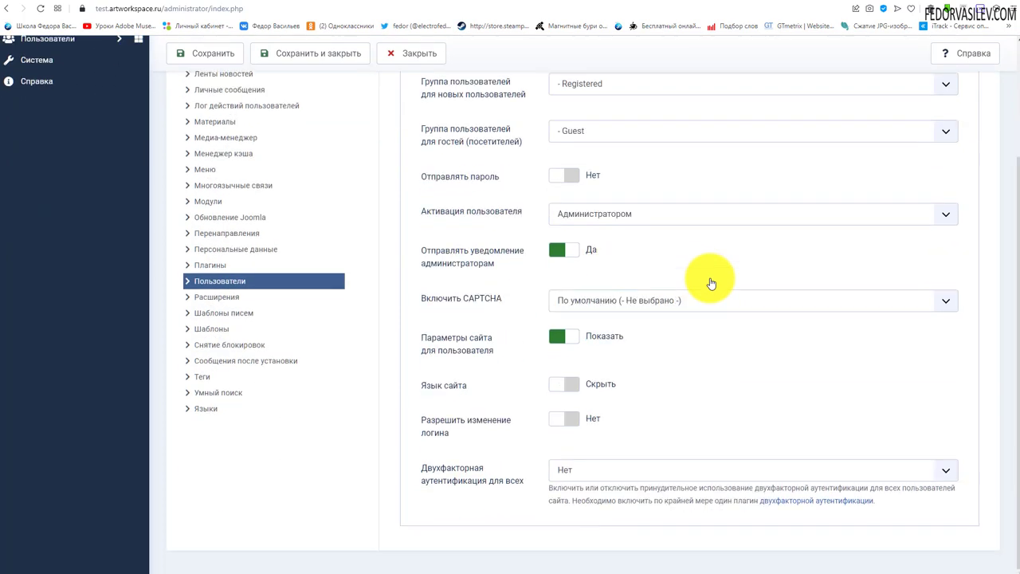
scroll(712, 282, "up", 2)
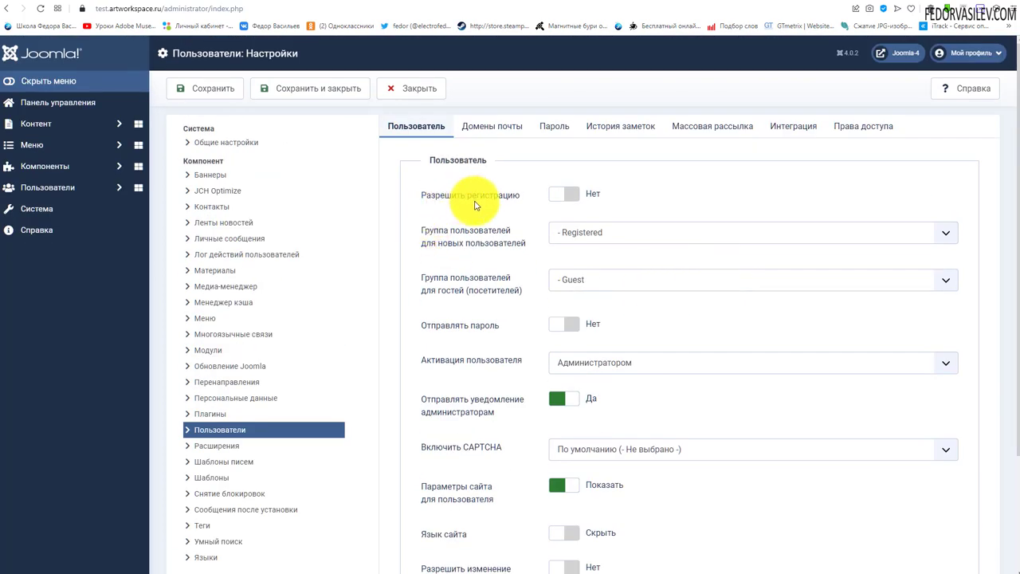
left_click(570, 194)
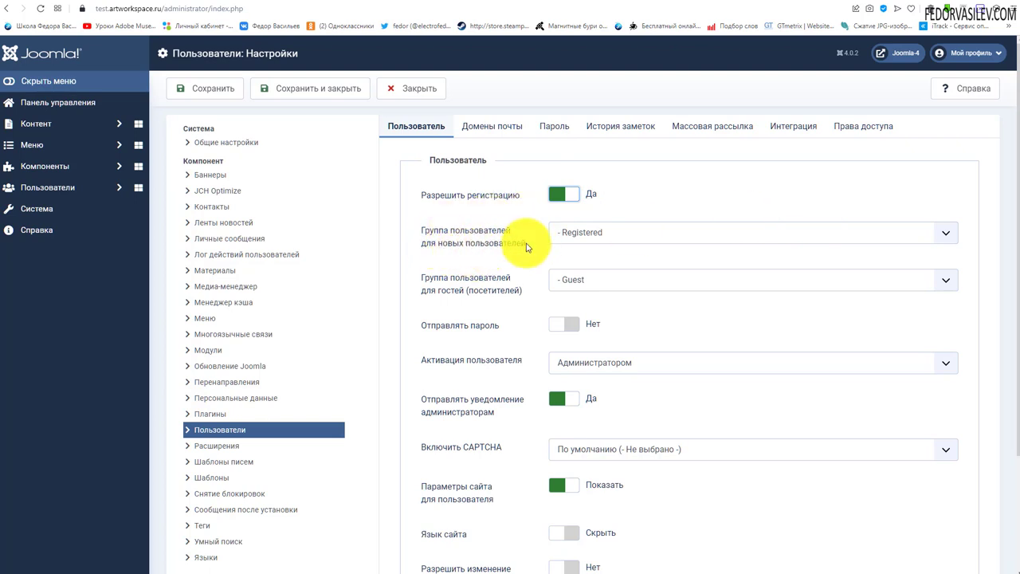
View the group choices for new users and for guests without changing either selection.
left_click(606, 232)
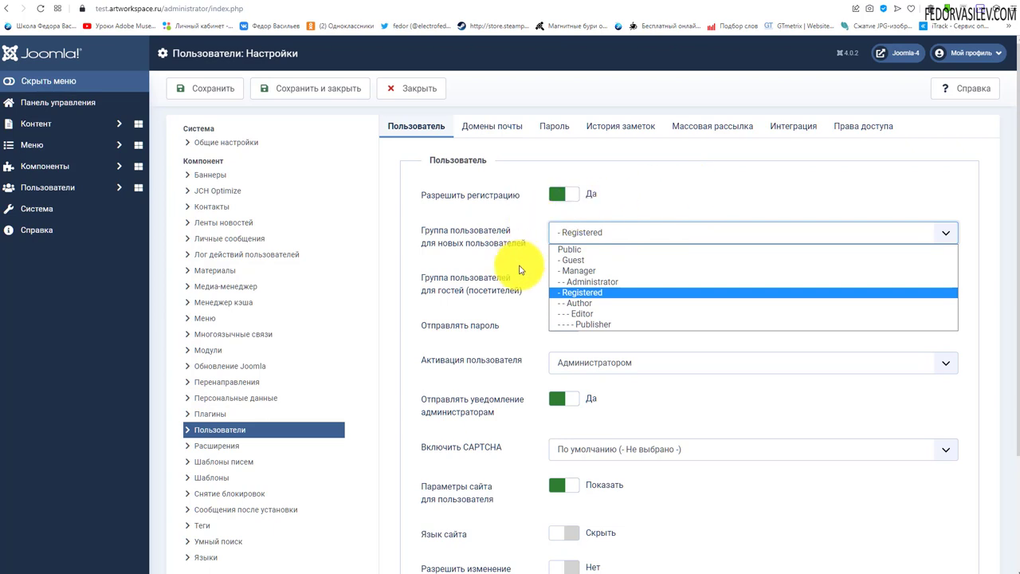
left_click(718, 178)
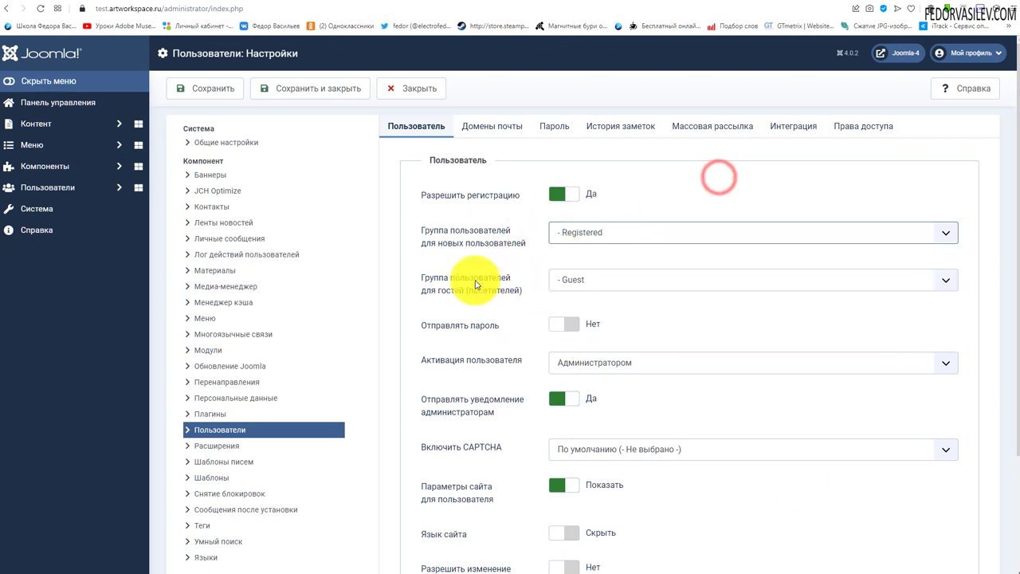
left_click(584, 287)
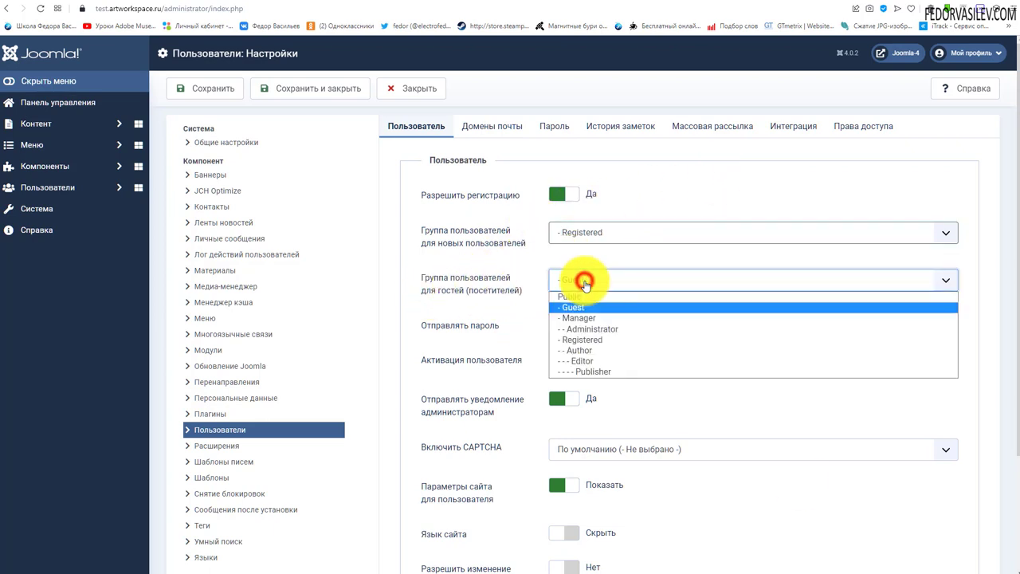
left_click(477, 271)
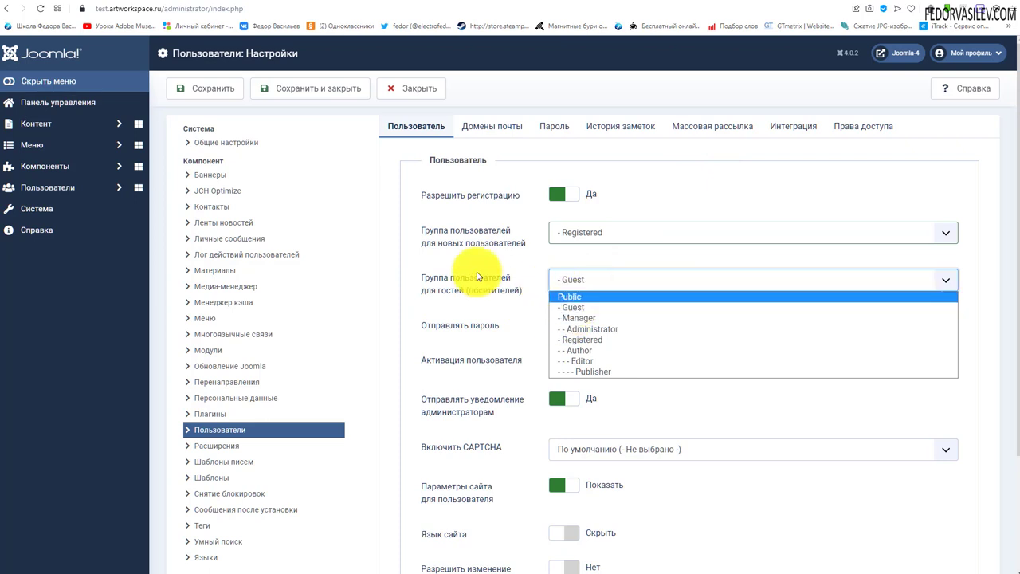
Review the password sending and user activation options, and set "Отправлять уведомление администраторам" to Нет.
scroll(614, 262, "down", 1)
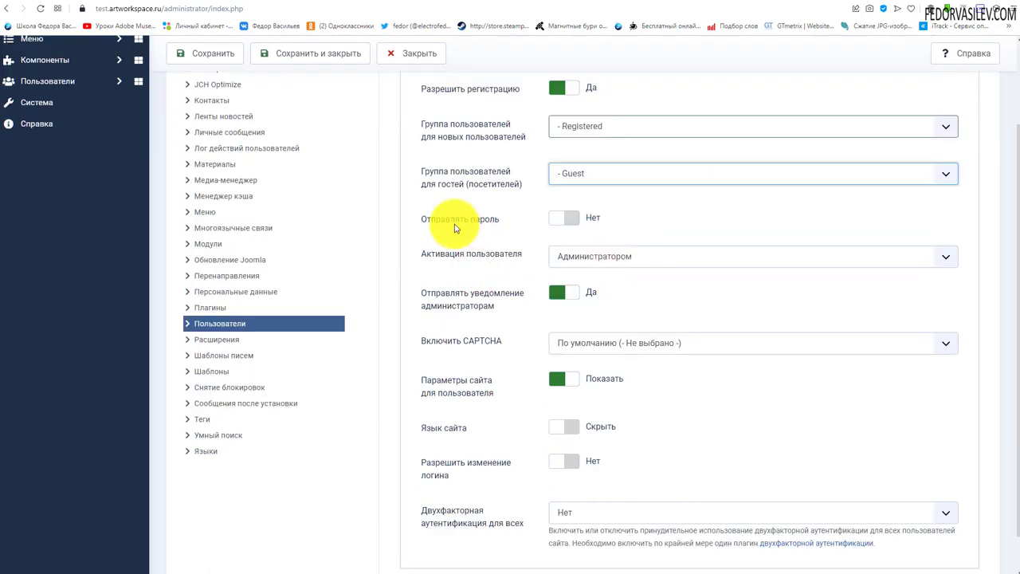
left_click(562, 222)
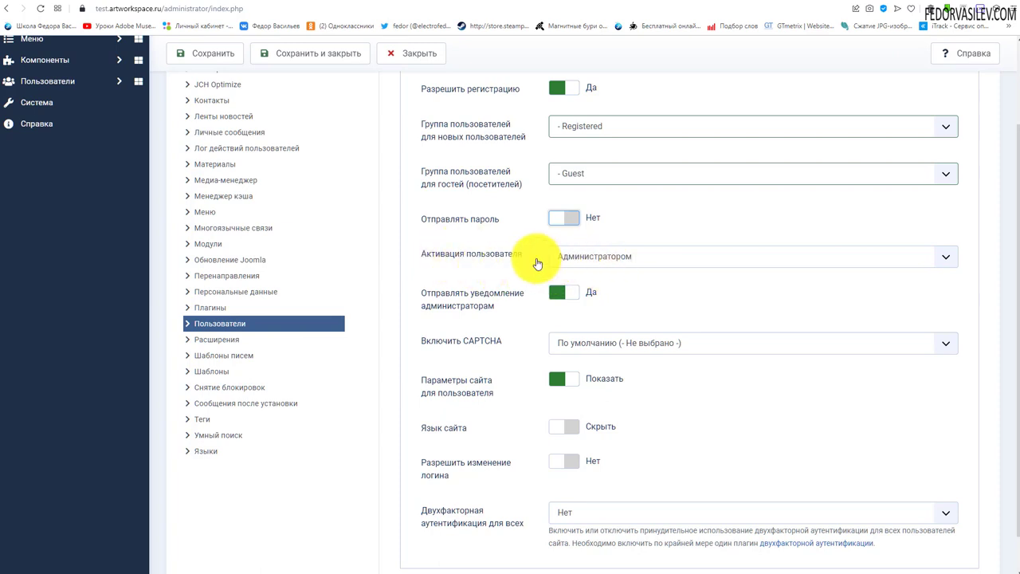
left_click(642, 260)
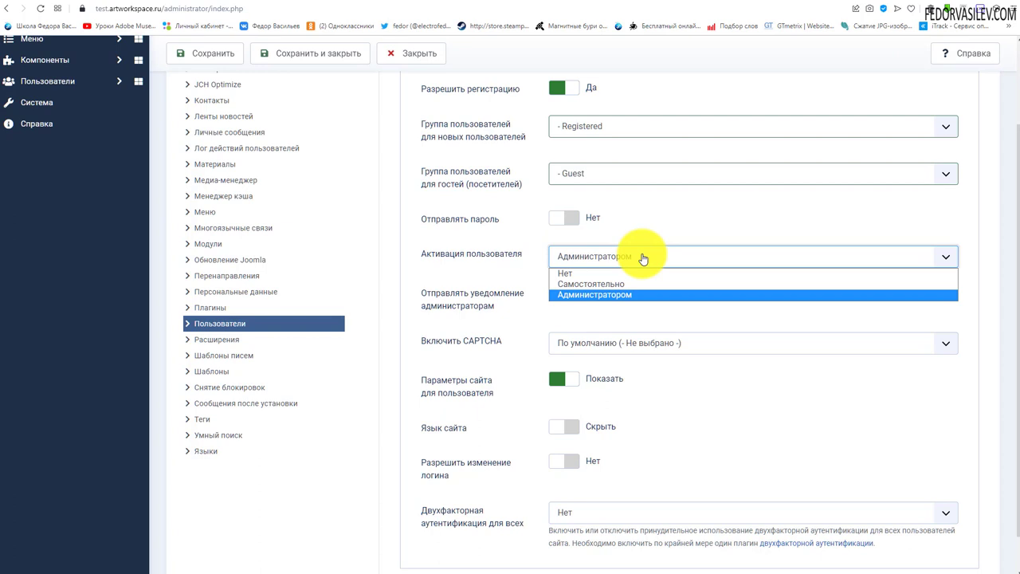
left_click(505, 259)
left_click(556, 256)
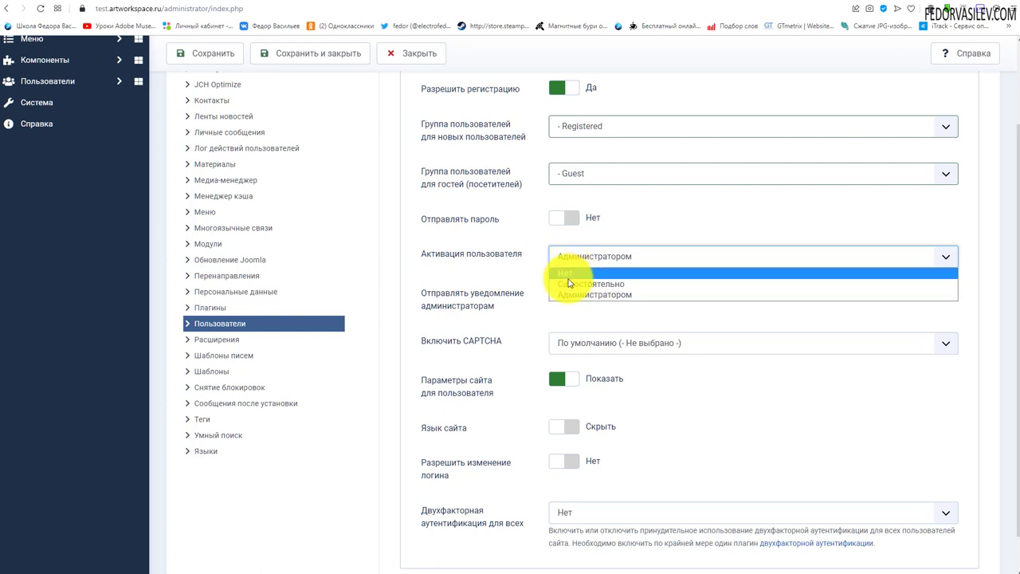
left_click(506, 254)
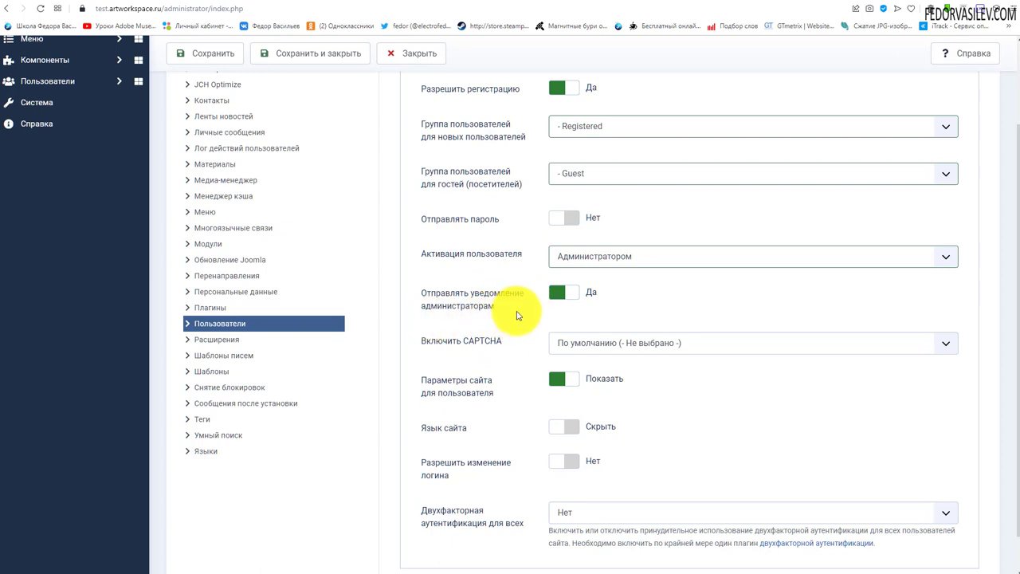
left_click(560, 297)
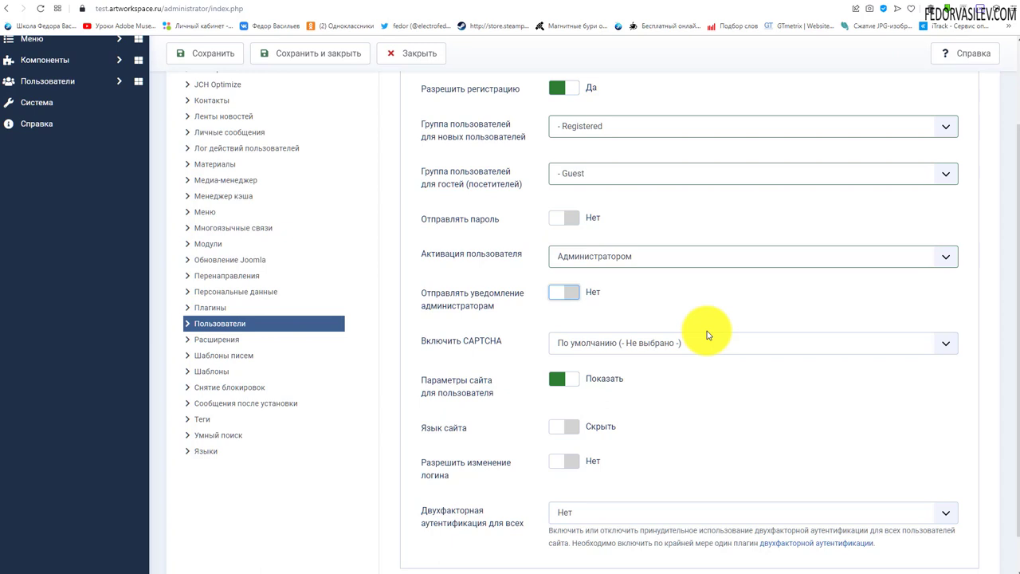
View the available choices for enabling CAPTCHA without changing the selection.
scroll(662, 298, "down", 1)
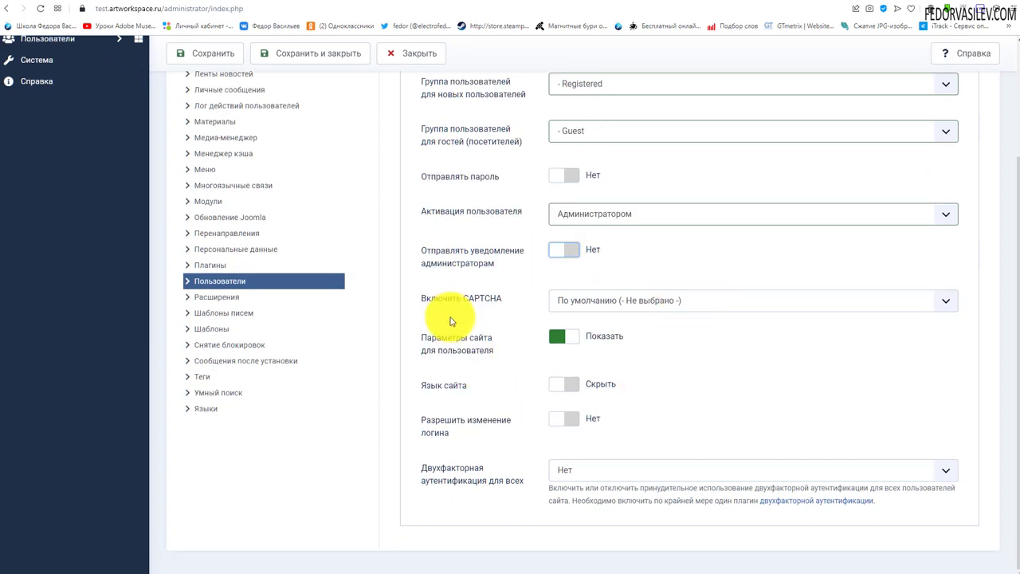
left_click(587, 303)
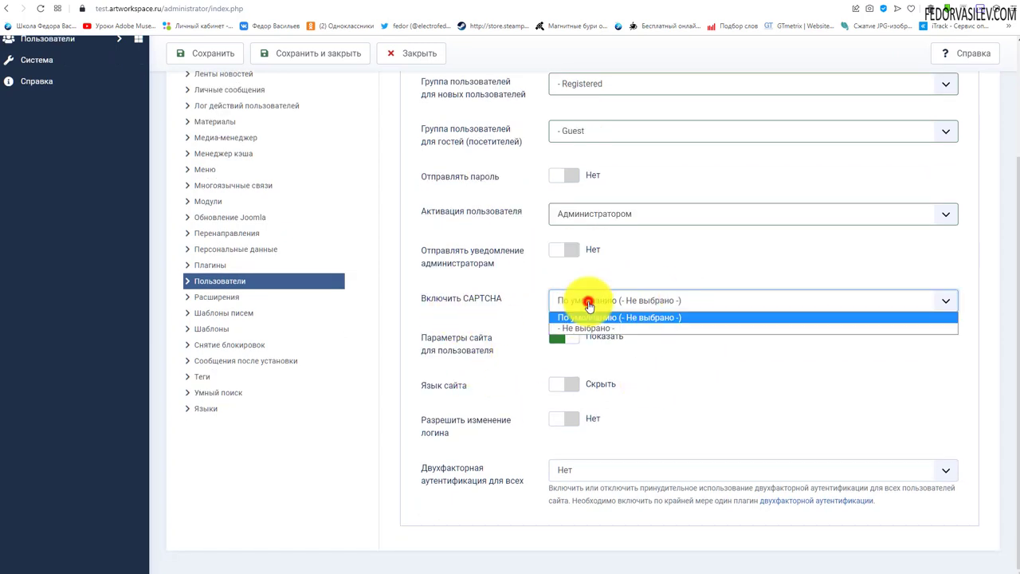
left_click(514, 300)
left_click(582, 300)
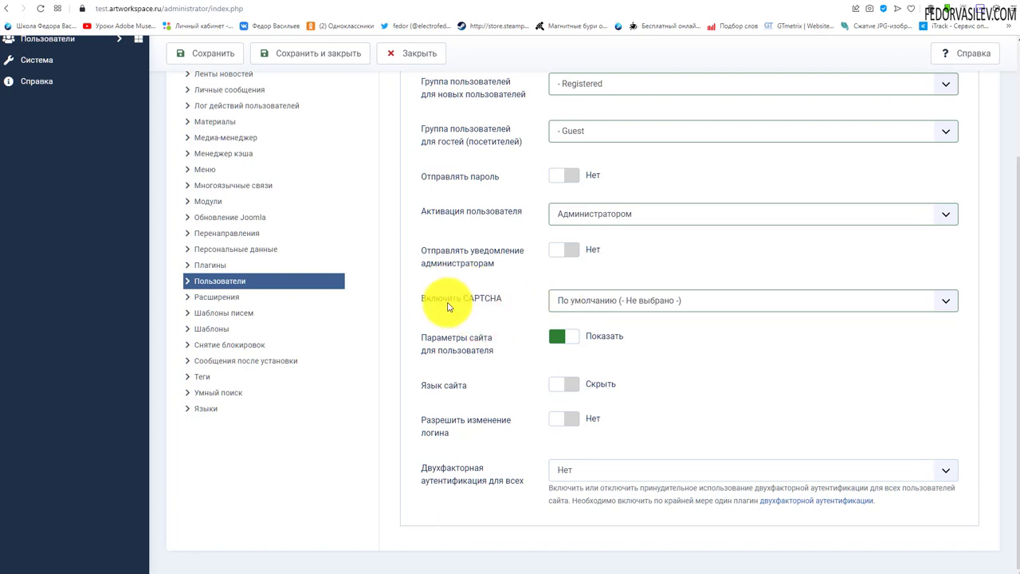
left_click(570, 305)
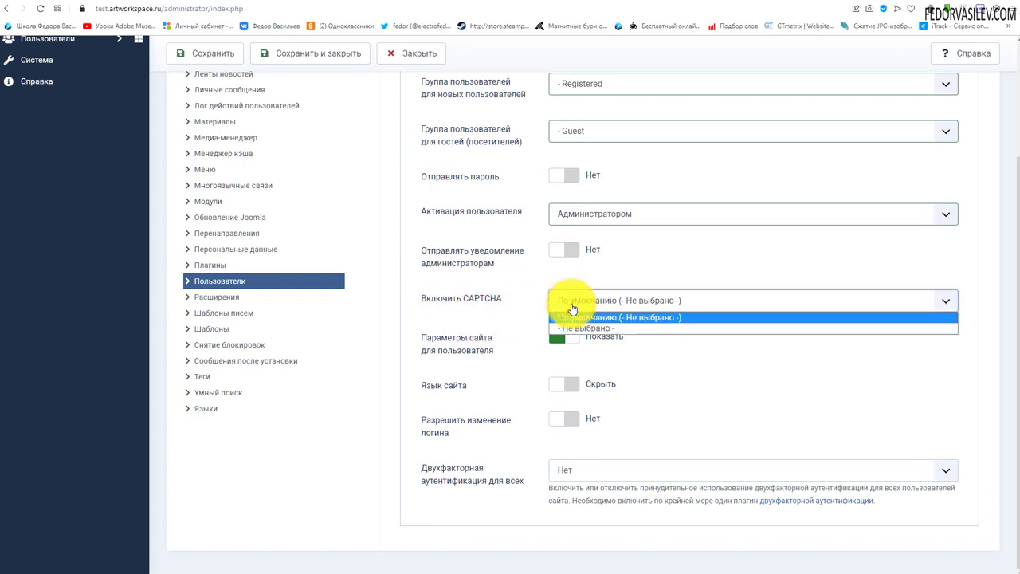
left_click(502, 312)
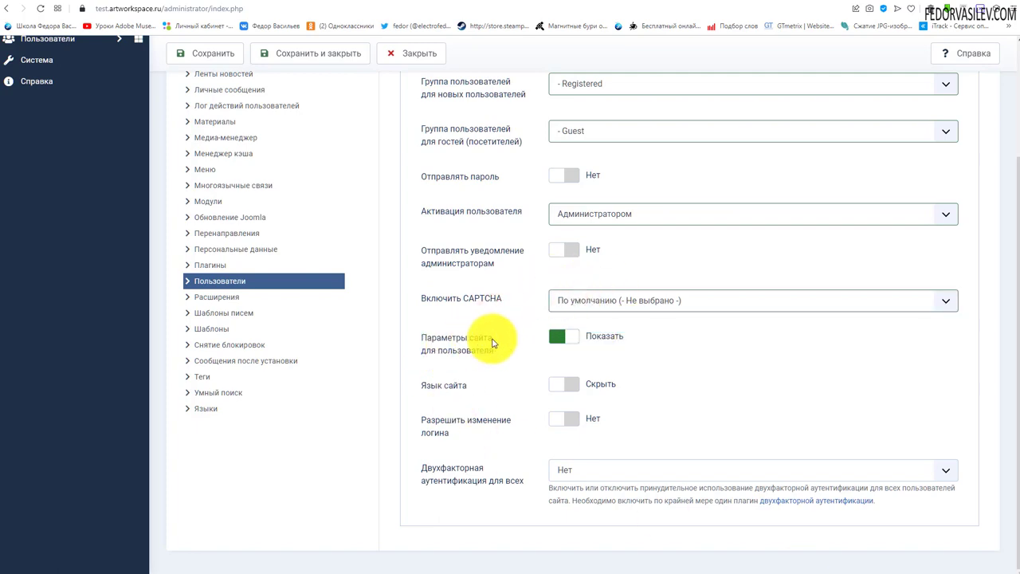
Try the site language and login change switches, and set "Параметры сайта для пользователя" to Скрыть.
scroll(547, 346, "up", 3)
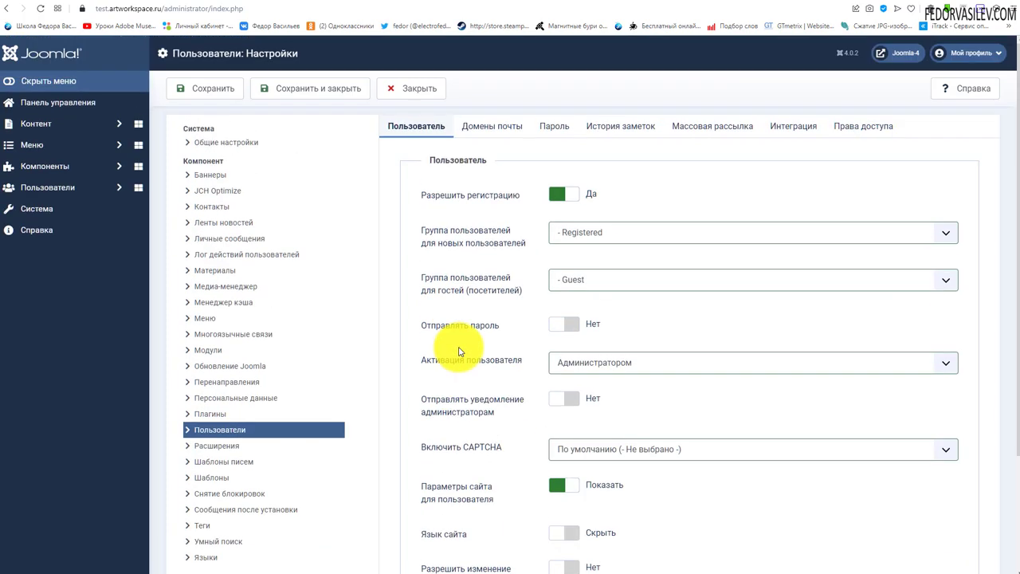
scroll(455, 346, "down", 2)
scroll(442, 292, "down", 1)
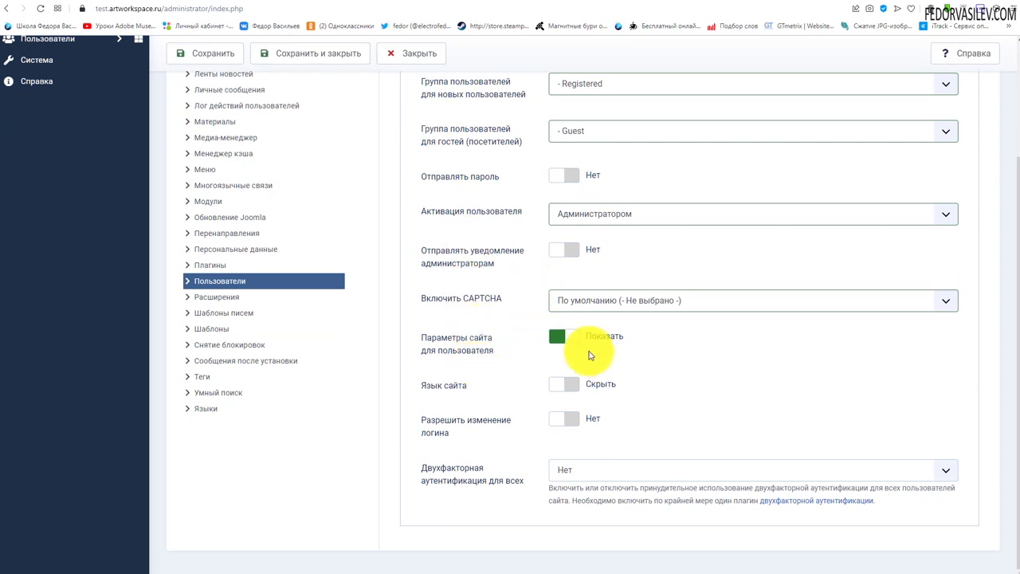
left_click(556, 337)
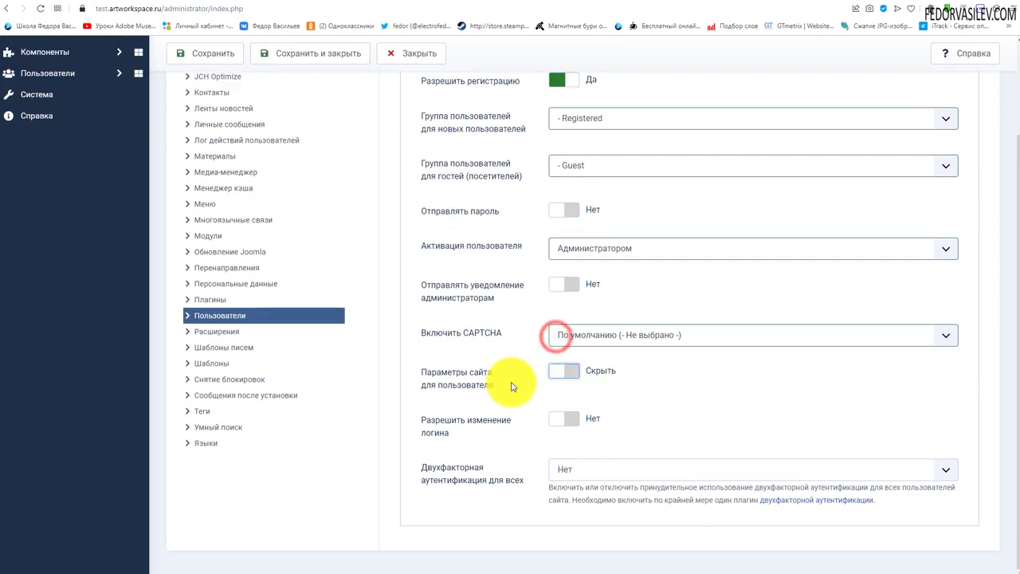
left_click(566, 372)
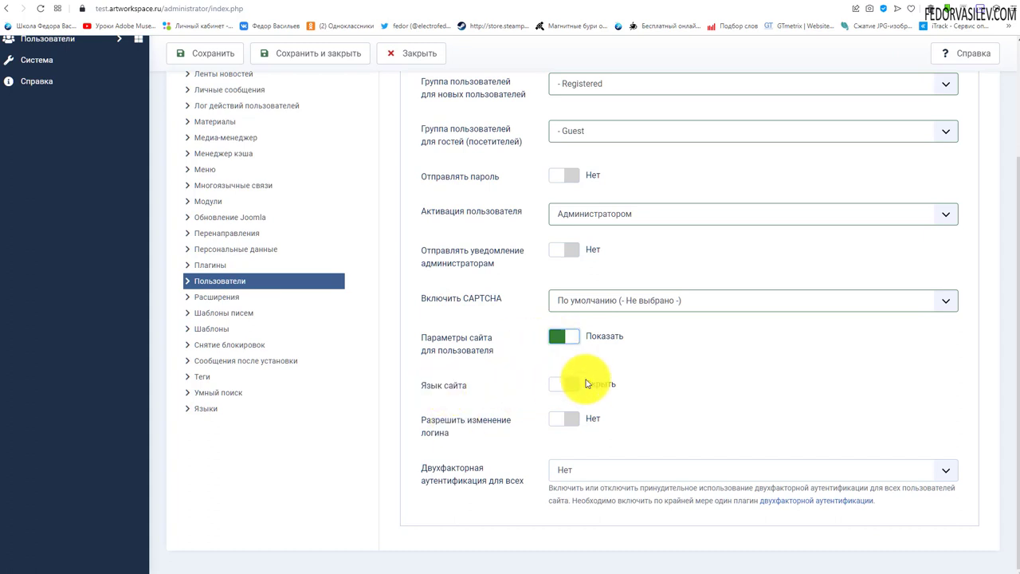
left_click(565, 386)
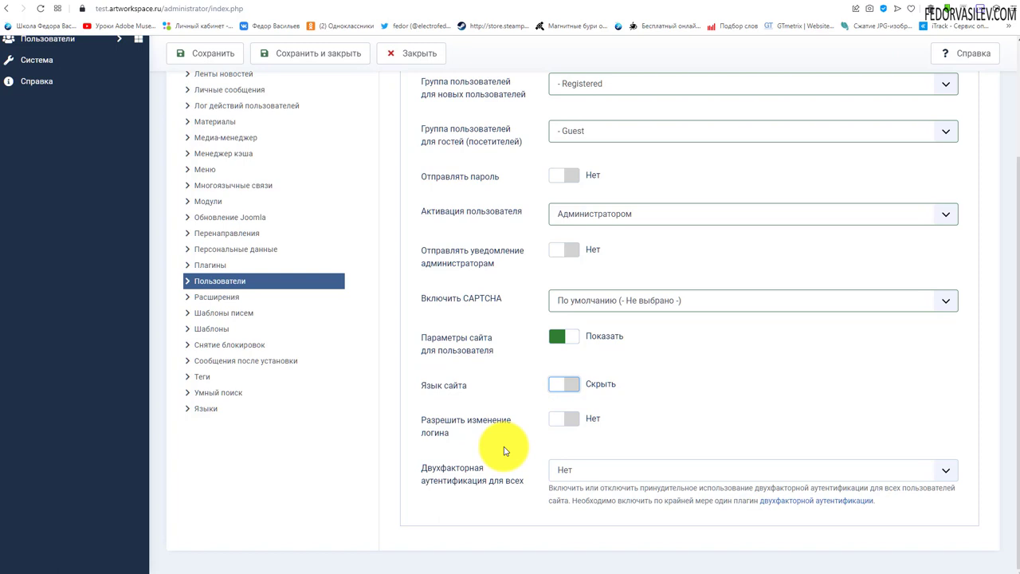
left_click(565, 419)
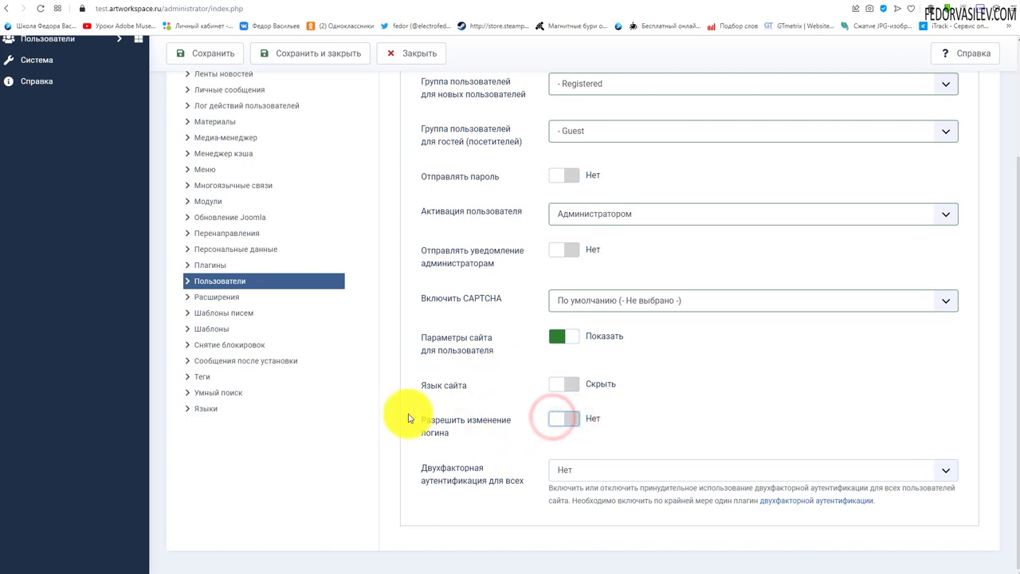
left_click(558, 336)
scroll(559, 335, "up", 1)
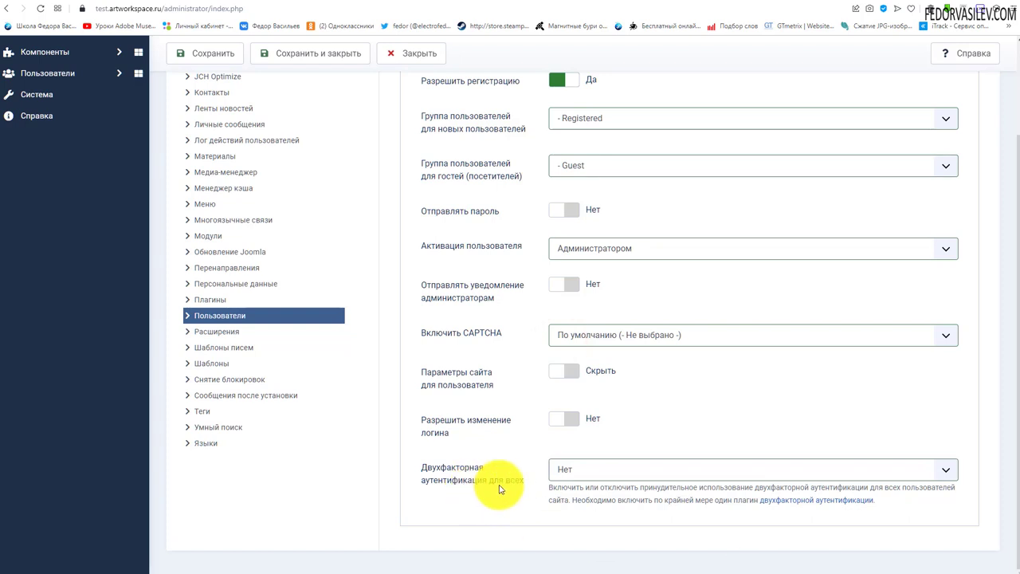
View the choices for two-factor authentication for all users and highlight the explanatory note beneath them.
left_click(591, 470)
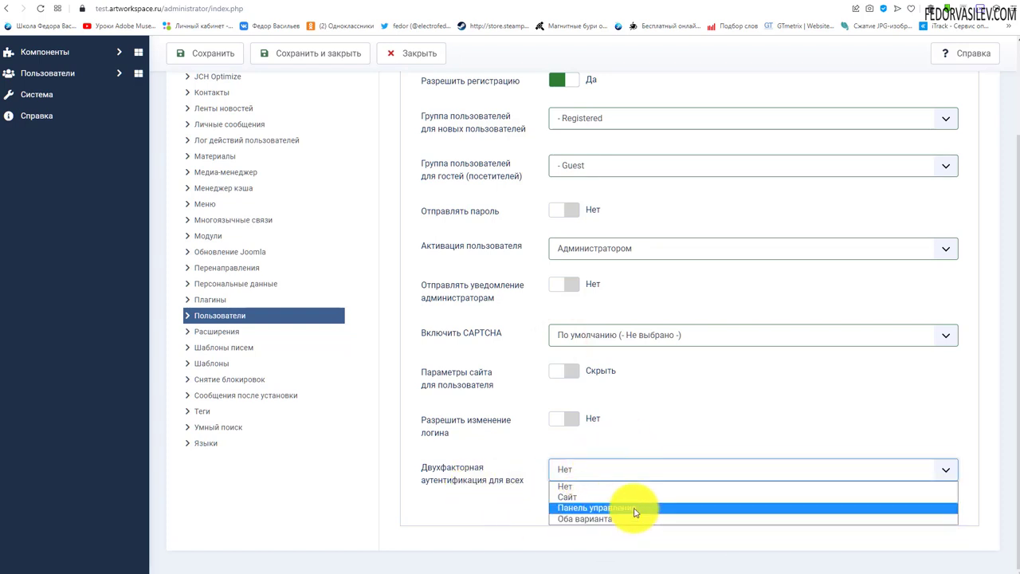
left_click(616, 436)
left_click_drag(561, 485, 825, 503)
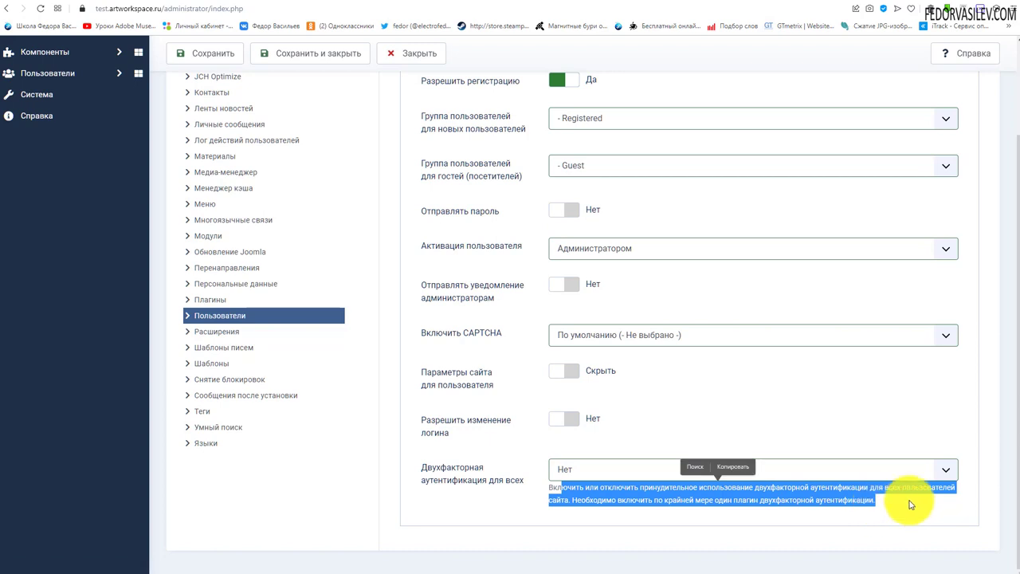
Examine the two-factor plugin requirement in the explanatory note and the choices for enforcing two-factor authentication, without changing the selection.
left_click(879, 507)
left_click_drag(879, 504, 566, 499)
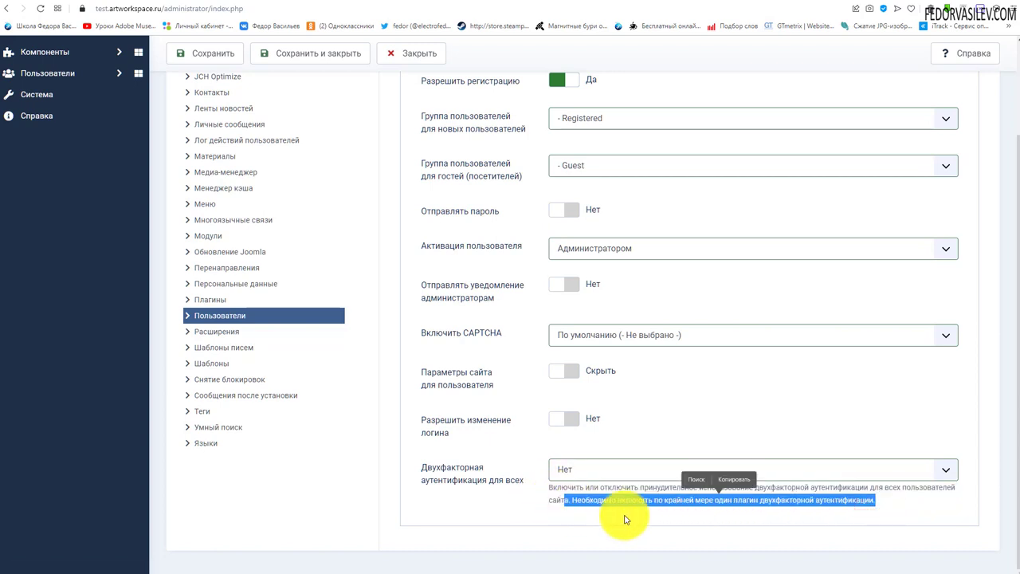
left_click(673, 516)
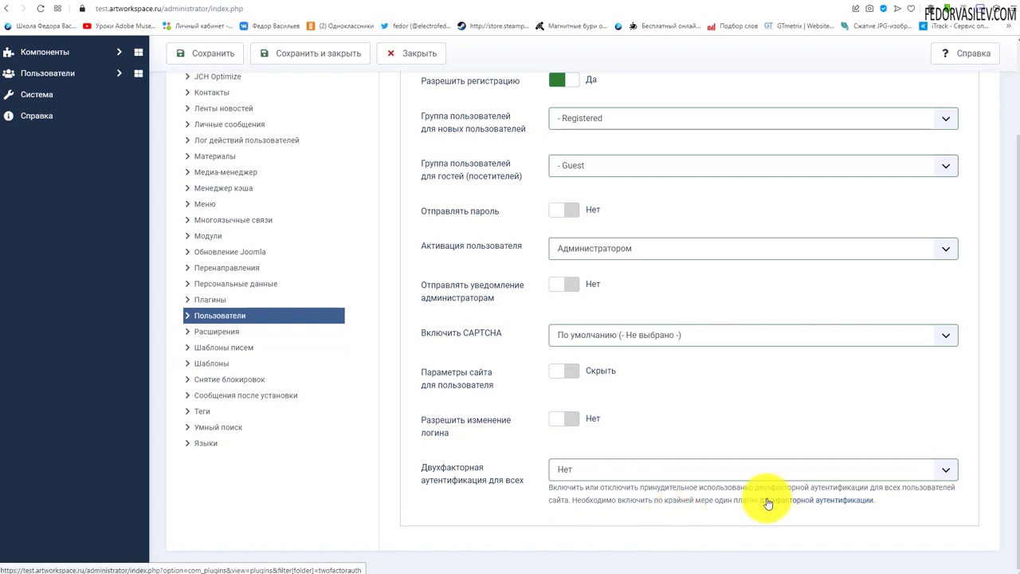
left_click(583, 473)
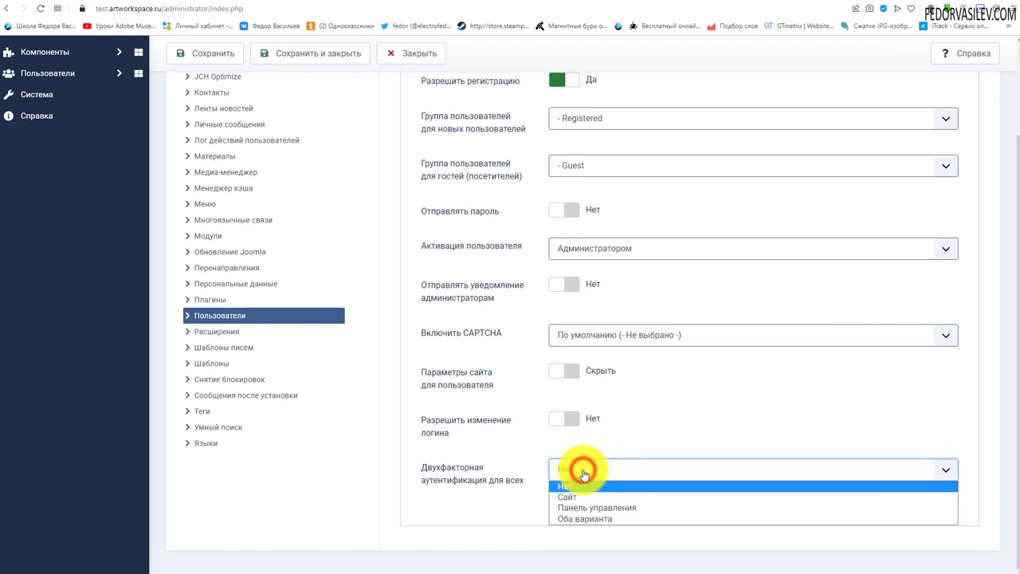
left_click(619, 441)
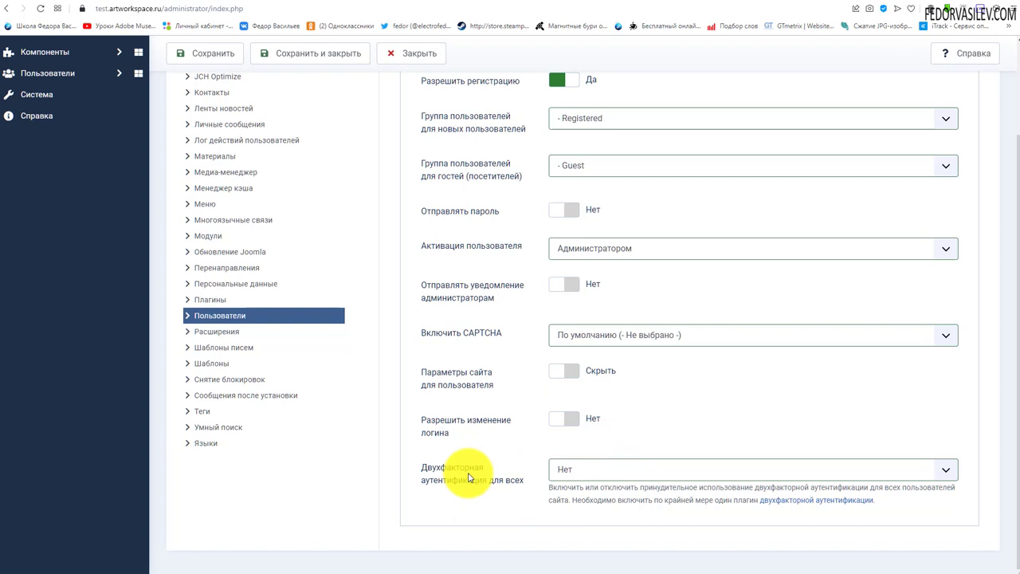
left_click(573, 473)
left_click(629, 444)
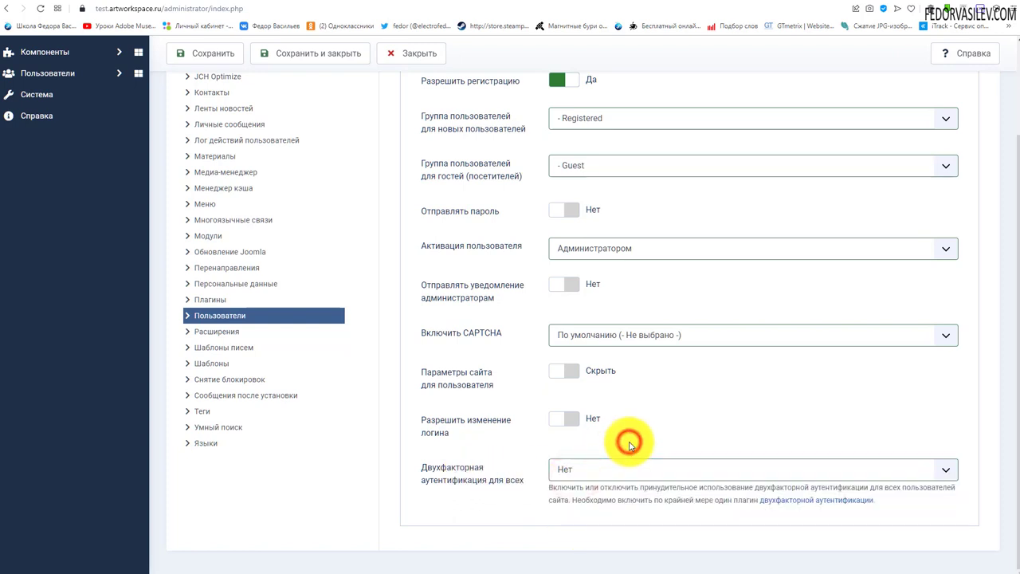
left_click(583, 472)
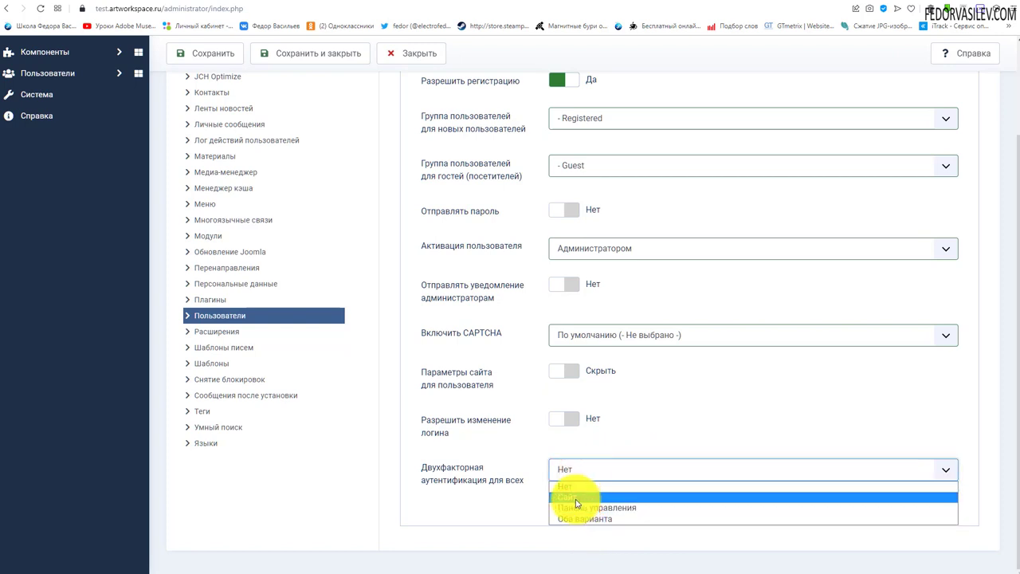
left_click(475, 502)
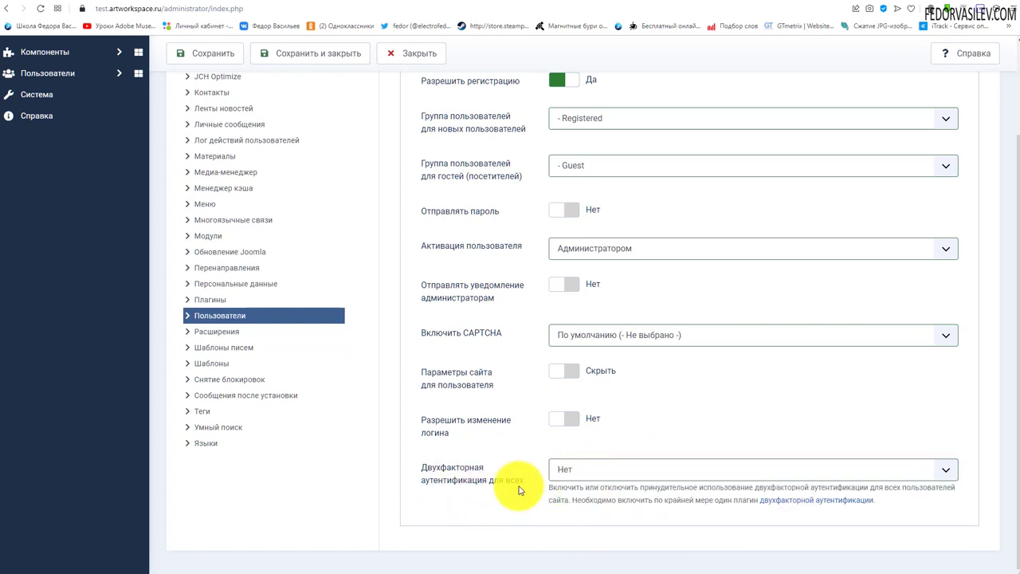
In the "Домены почты" settings, try adding a domain rule with an empty name and set it to Разрешить.
scroll(621, 398, "up", 2)
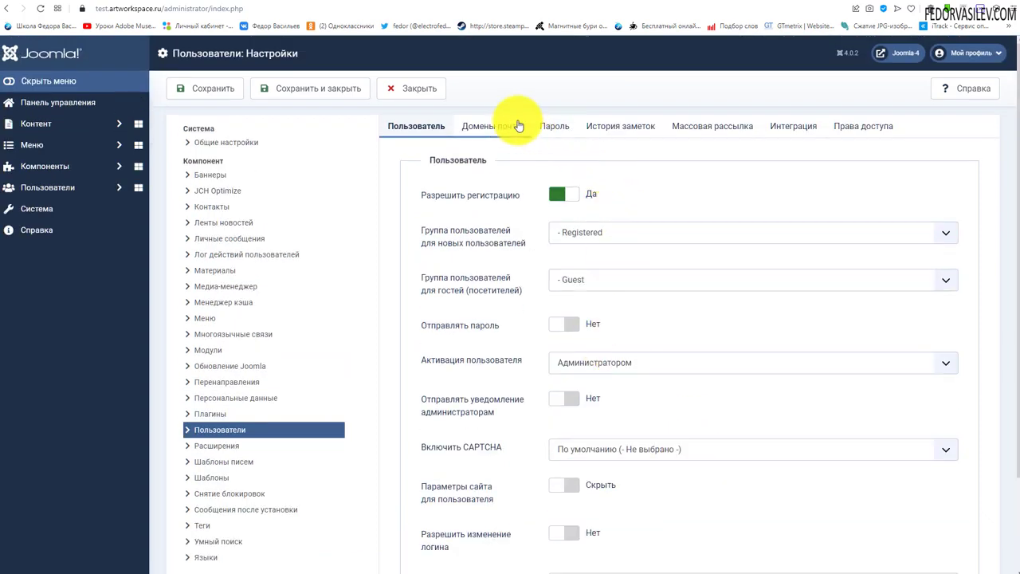
left_click(489, 129)
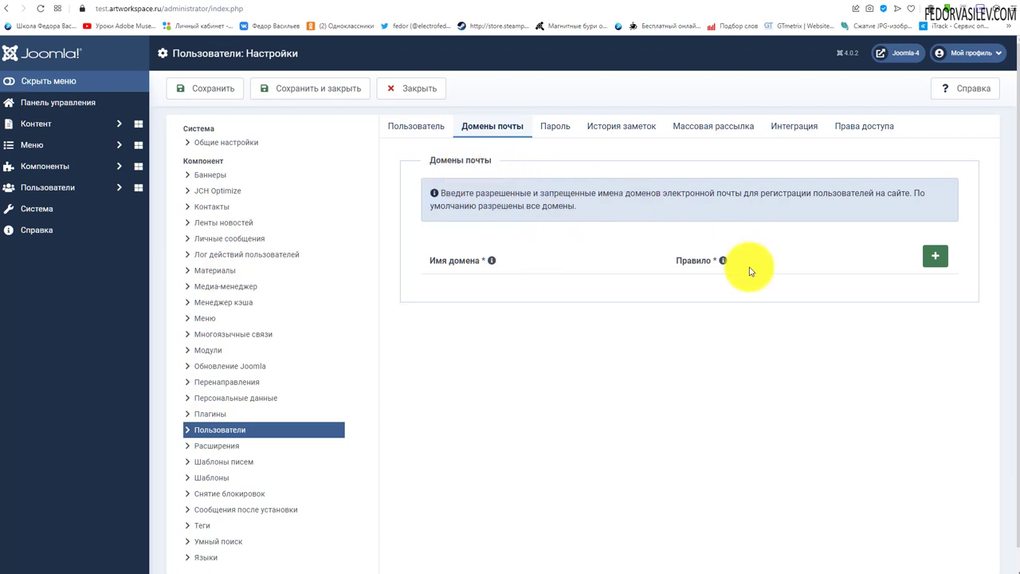
left_click(934, 256)
mouse_move(492, 261)
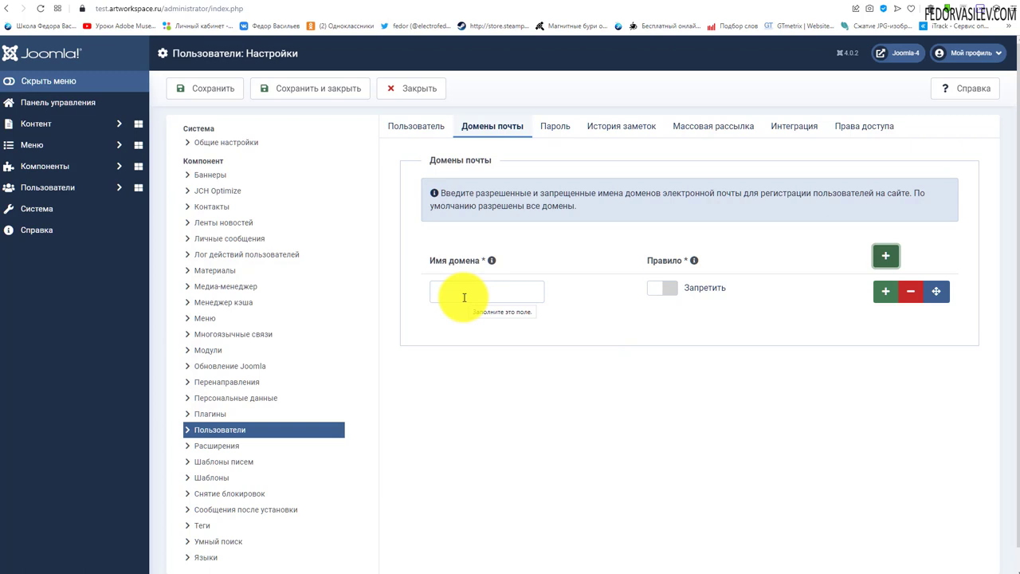
left_click(458, 295)
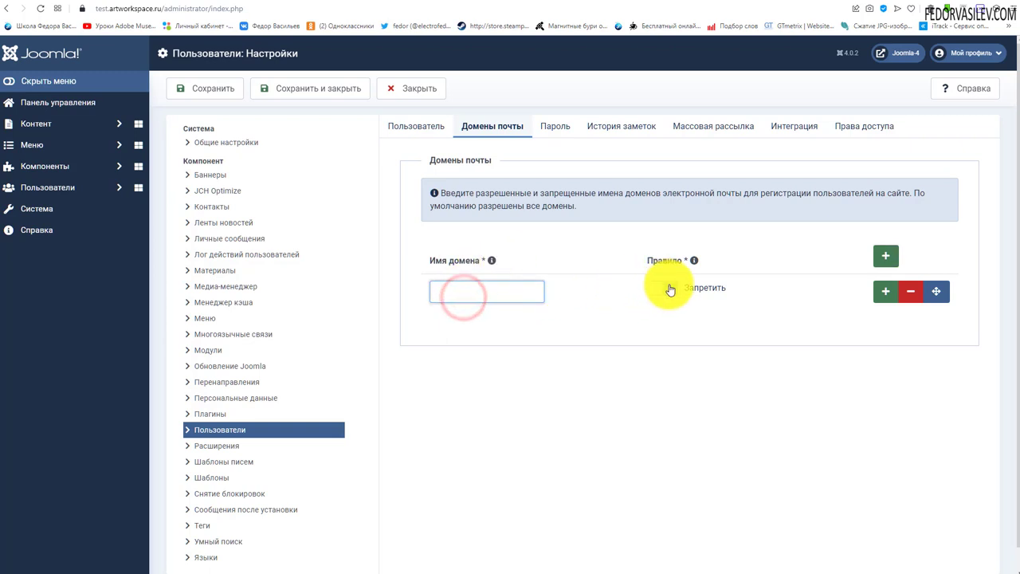
left_click(670, 290)
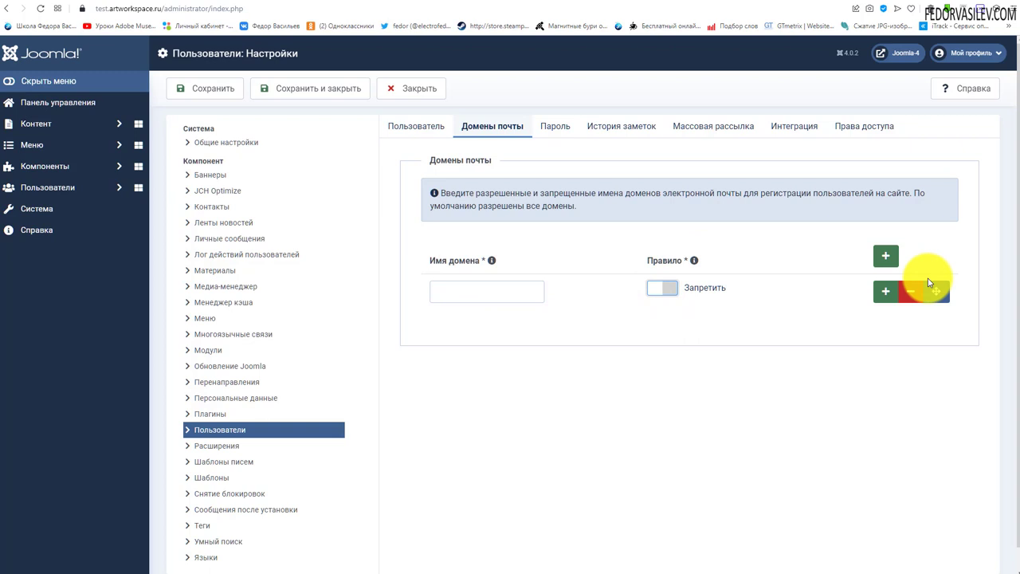
left_click(659, 289)
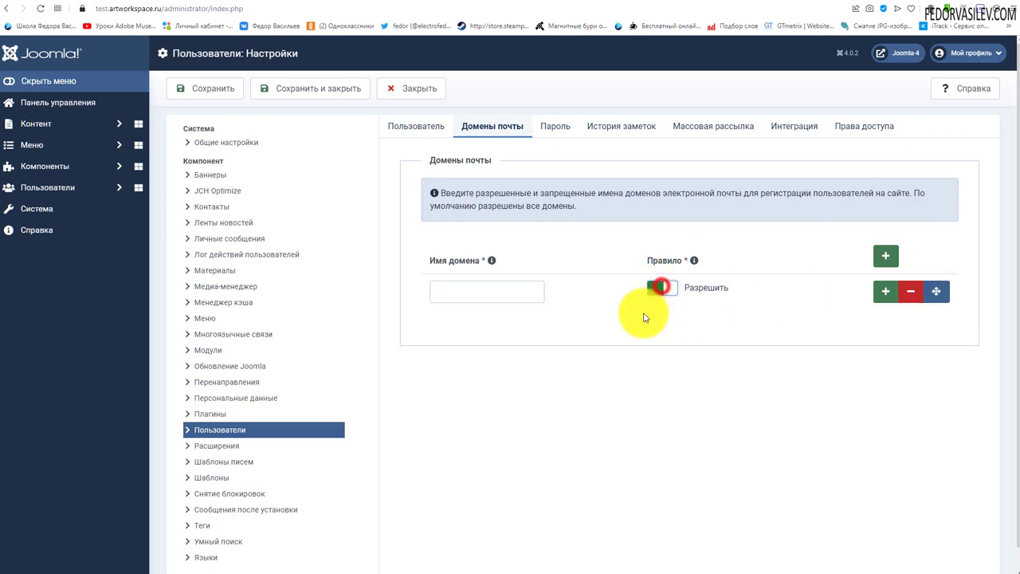
left_click(485, 290)
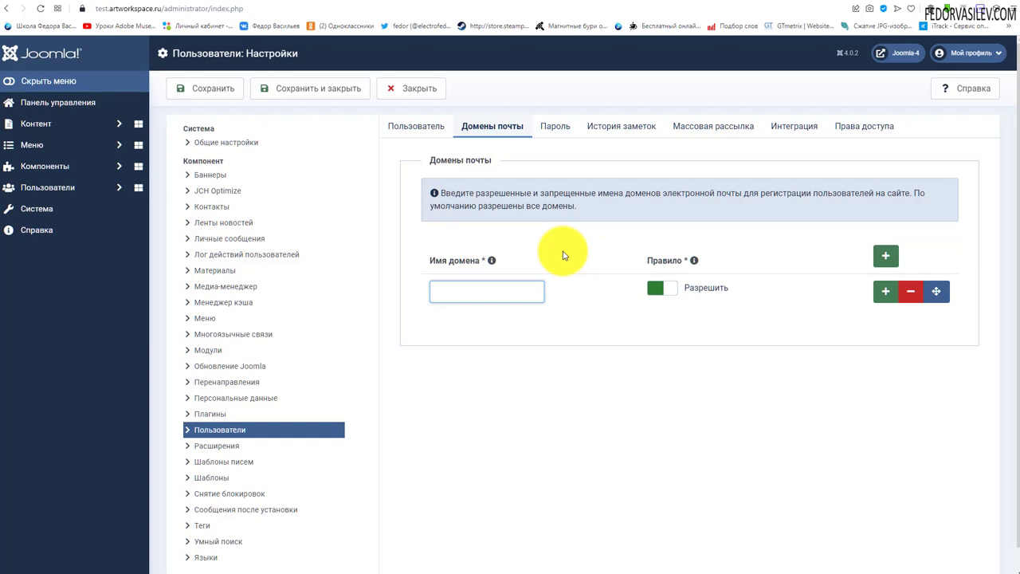
Try adding two more empty mail domain rules, switch the first rule to Запретить, and remove all the rules.
left_click(877, 295)
left_click(879, 337)
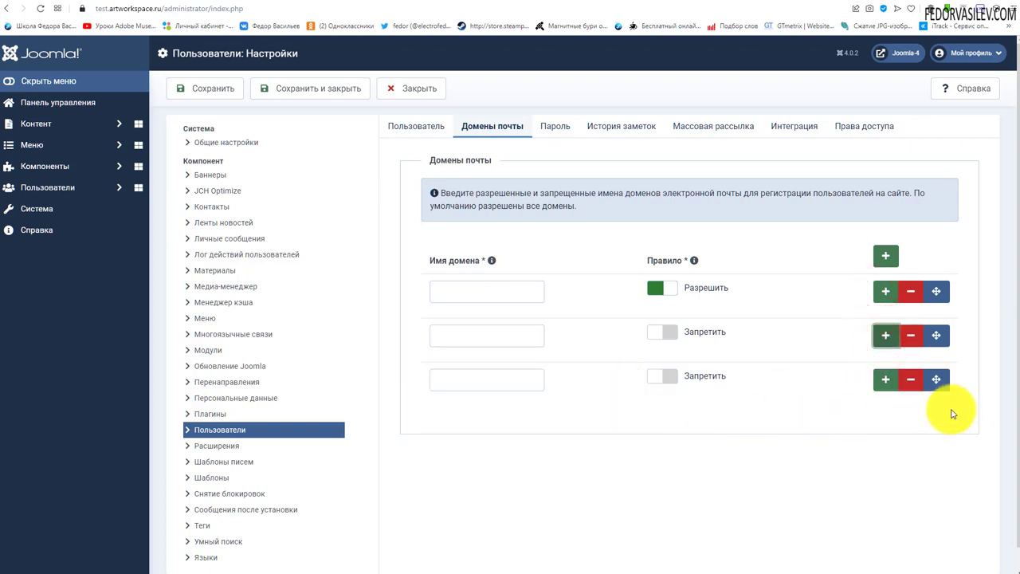
left_click(656, 287)
double_click(910, 293)
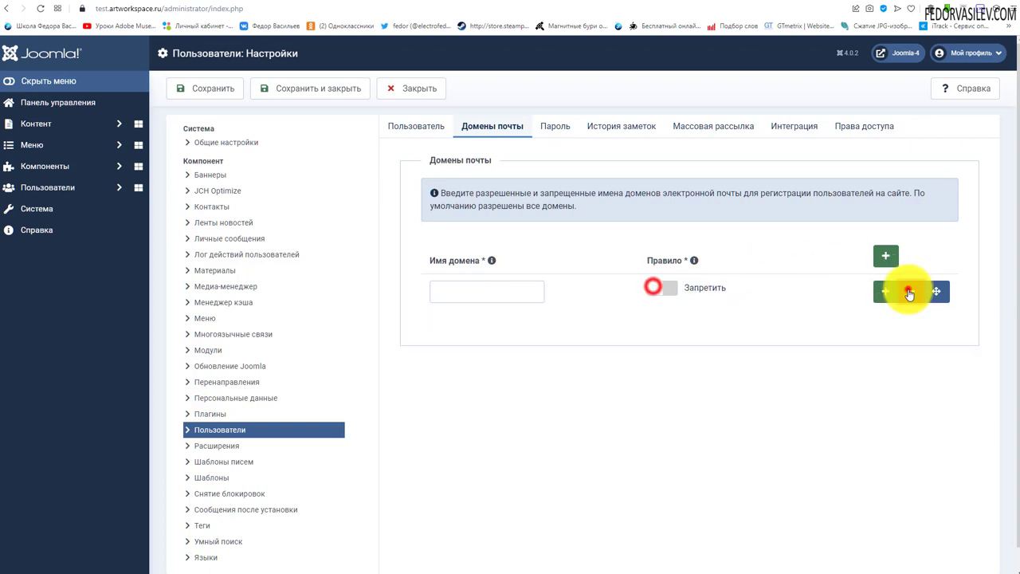
left_click(909, 293)
In the password settings, set "Максимально количество попыток сброса" to 3.
left_click(553, 129)
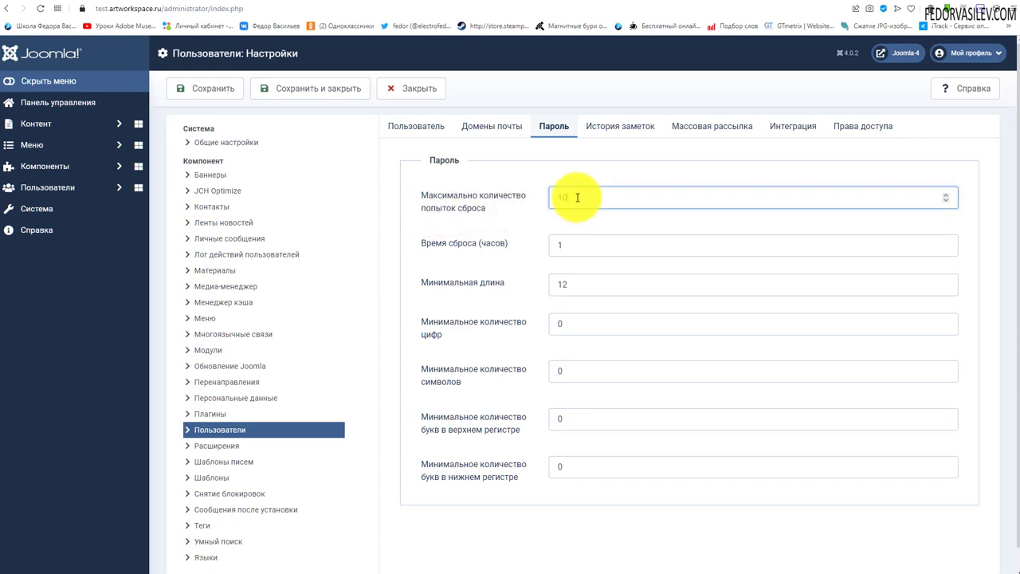
left_click_drag(597, 198, 497, 203)
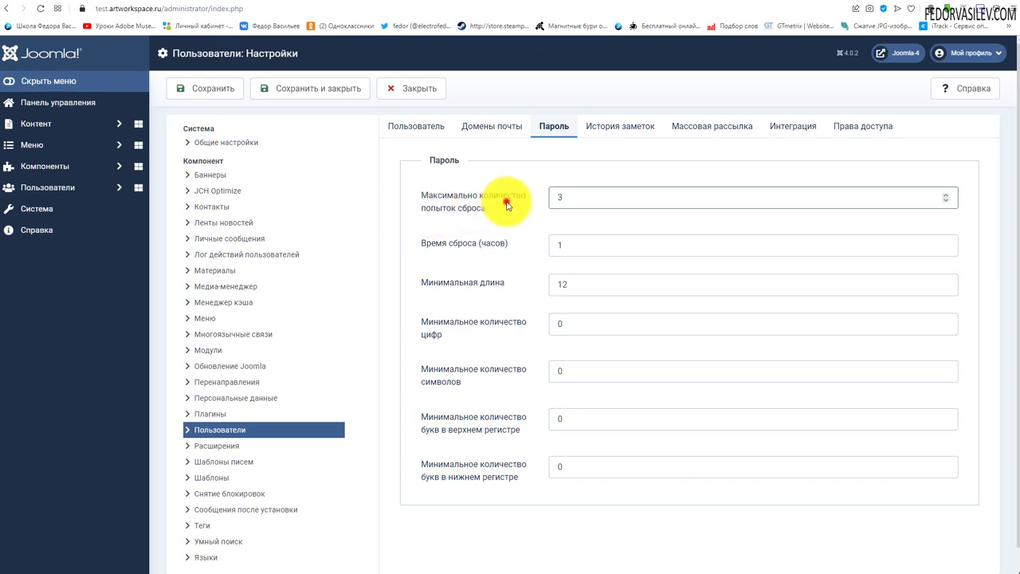
left_click(506, 200)
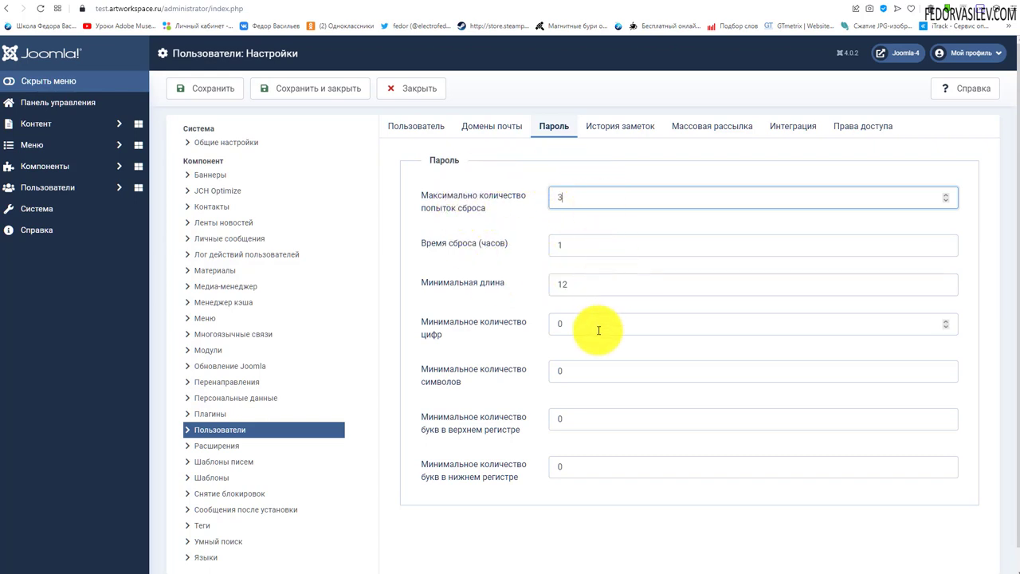
Review the password reset time in hours and the minimum password length, leaving both values as they are.
left_click(597, 245)
double_click(576, 244)
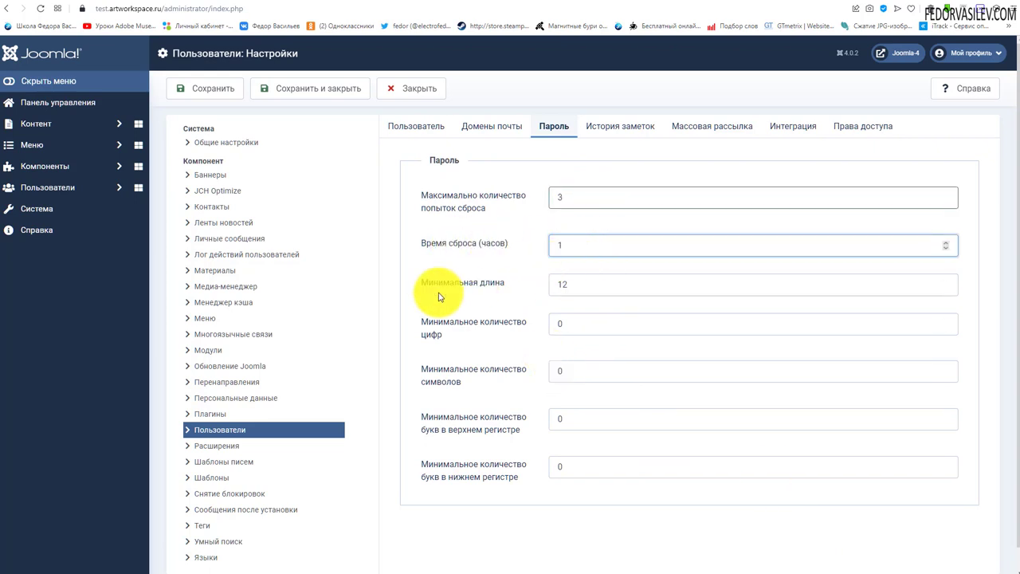
left_click(594, 289)
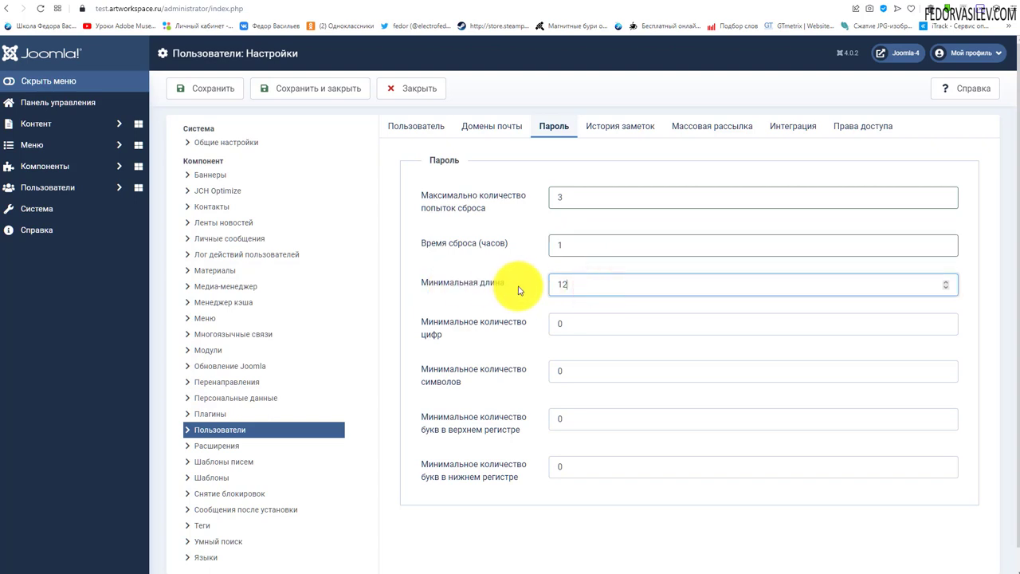
double_click(574, 288)
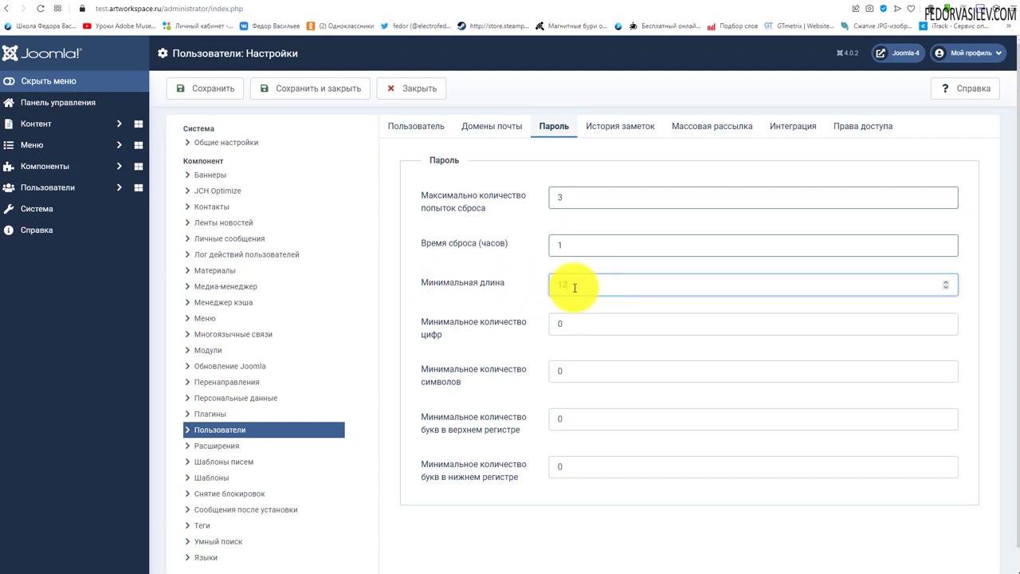
key("BackSpace")
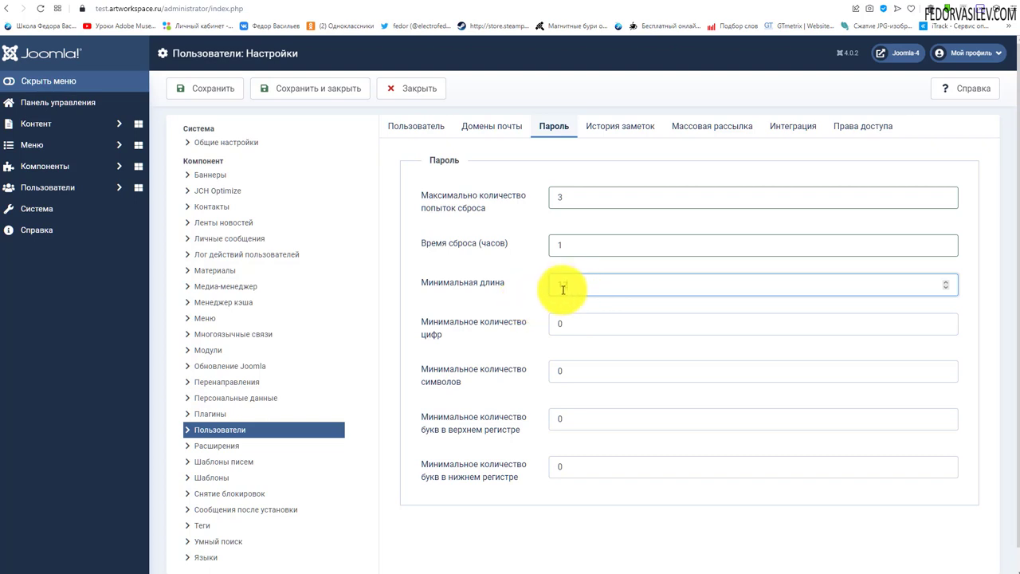
left_click(563, 285)
left_click(522, 289)
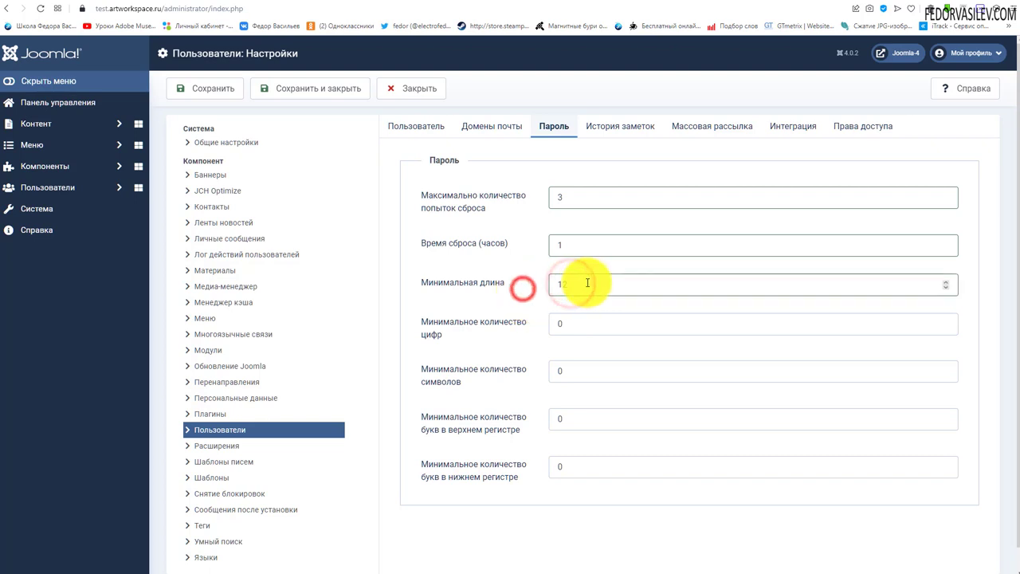
double_click(588, 283)
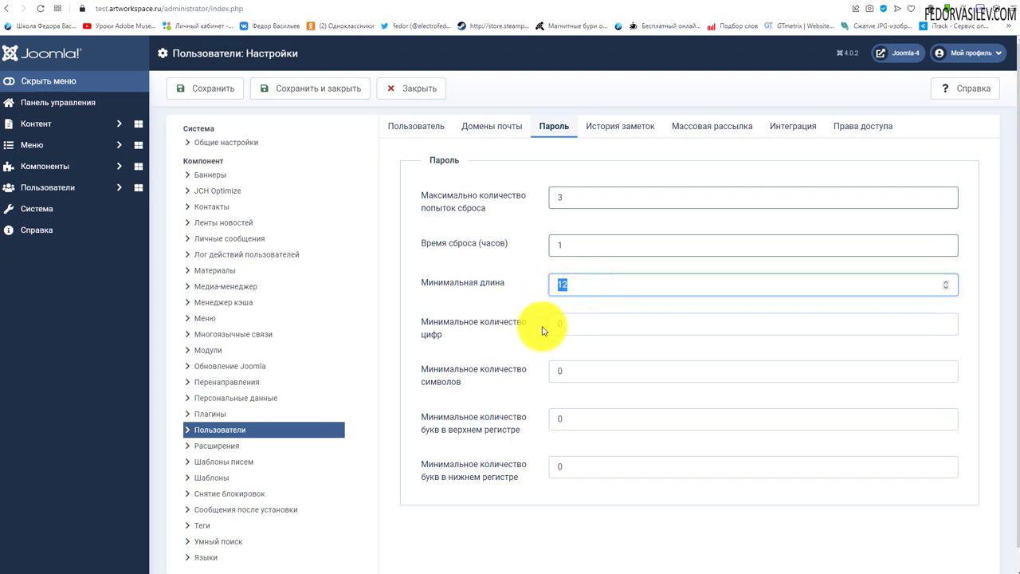
Review the minimum numbers of digits, symbols, uppercase and lowercase letters required in a password, without changing them.
left_click(574, 322)
left_click(507, 331)
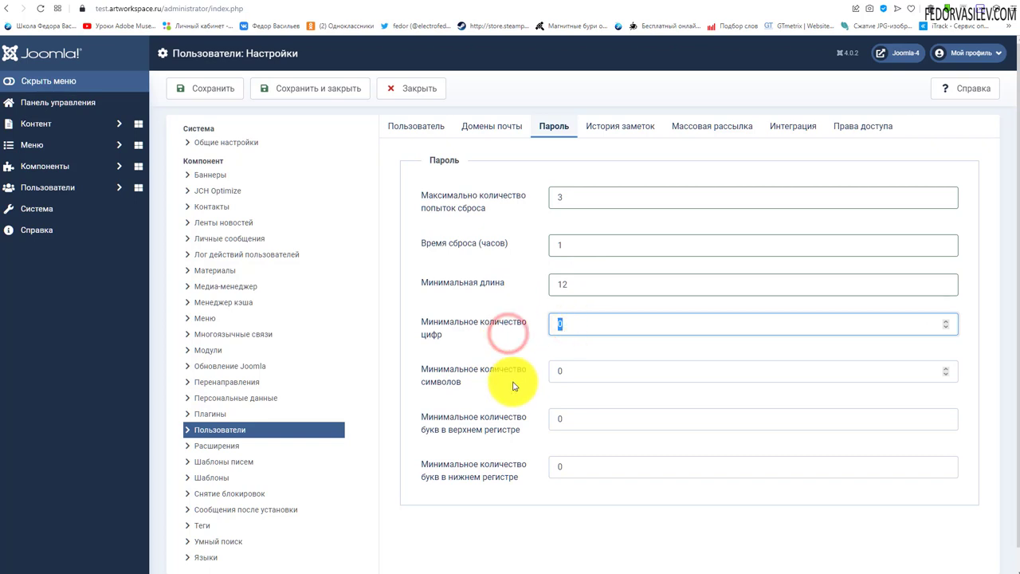
left_click(562, 326)
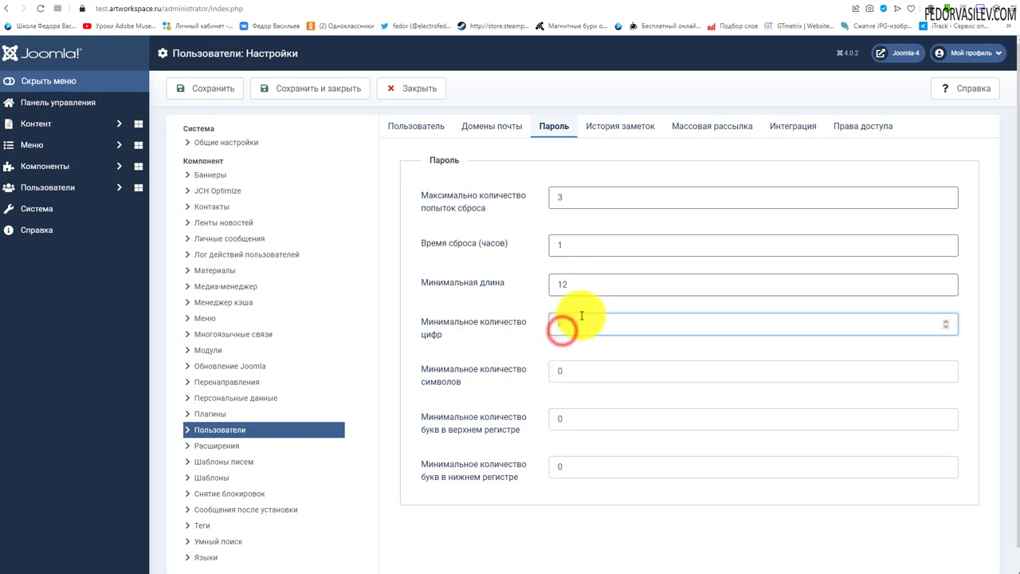
left_click_drag(558, 321, 536, 343)
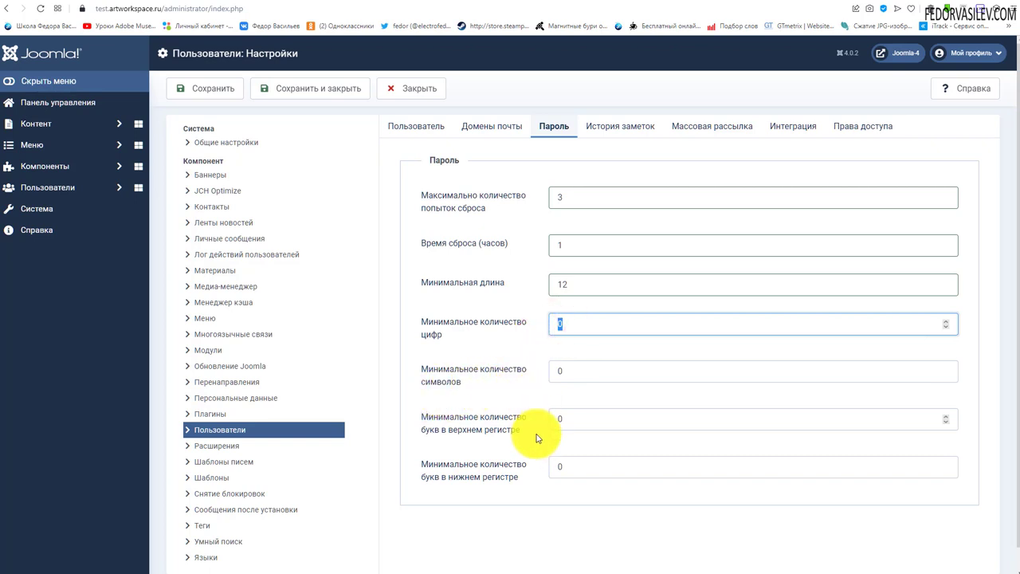
left_click(569, 417)
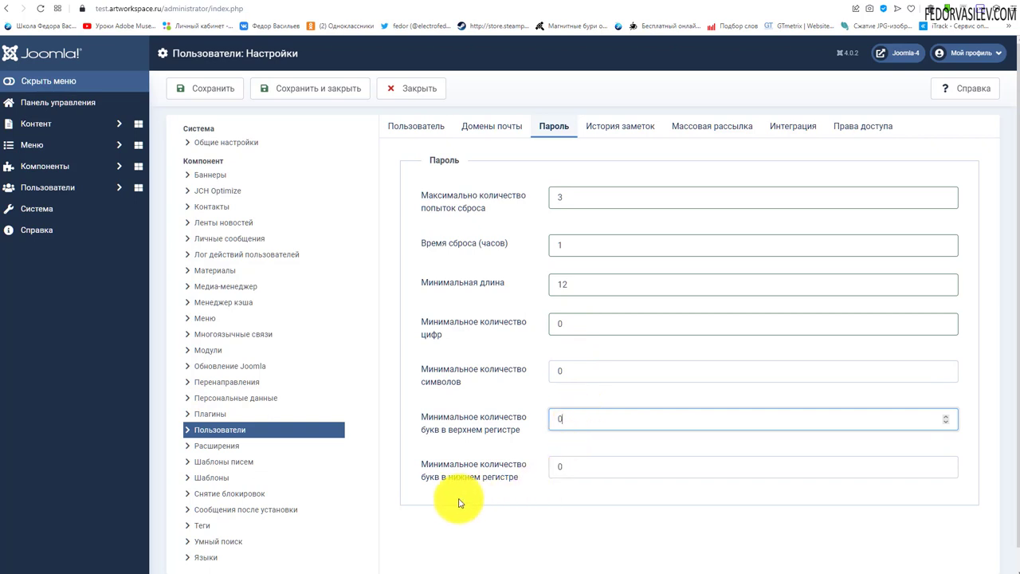
double_click(560, 419)
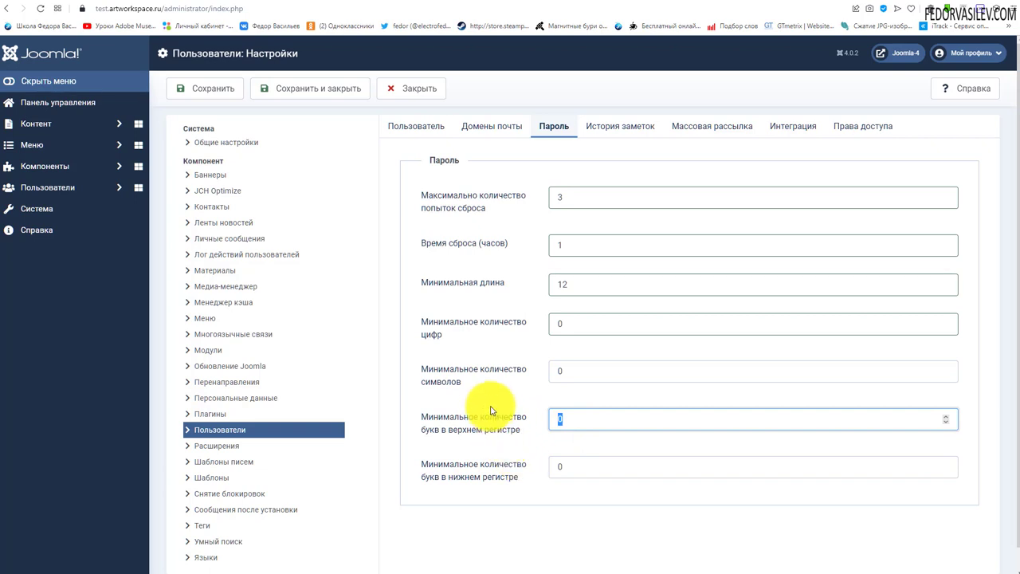
key("Tab")
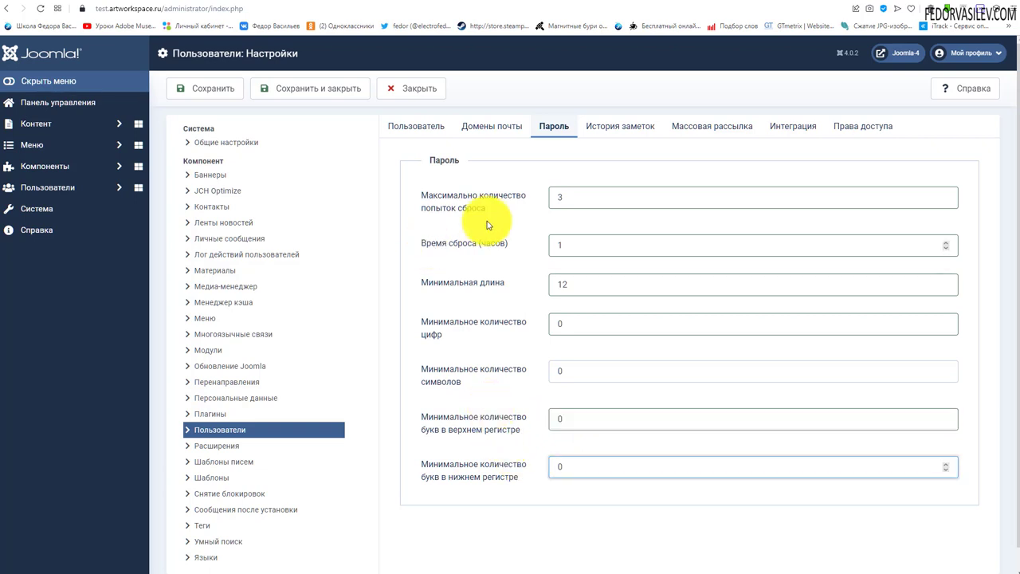
Set the minimum password length ("Минимальная длина") to 6 and try to save the user settings.
double_click(561, 196)
double_click(569, 284)
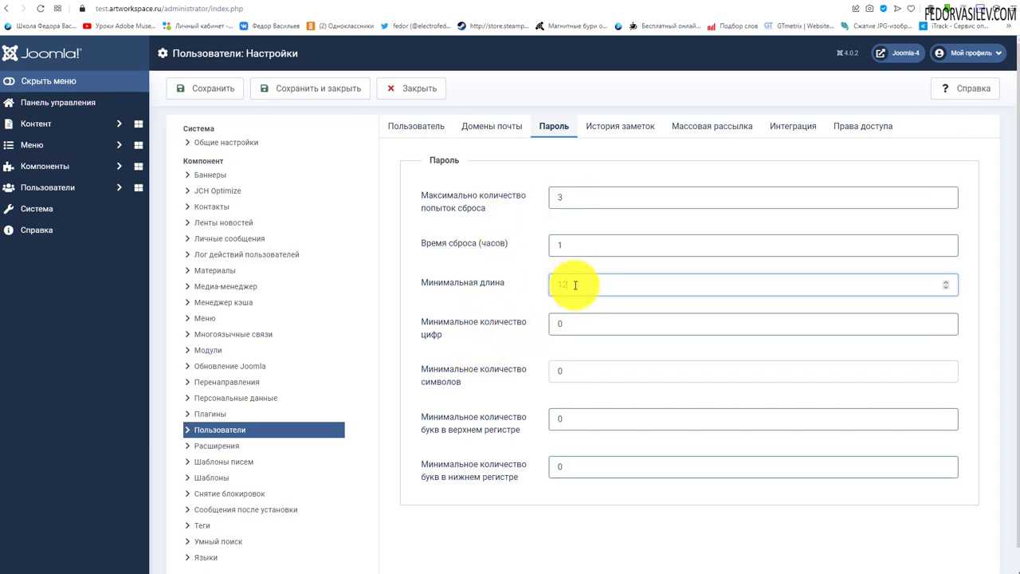
double_click(574, 284)
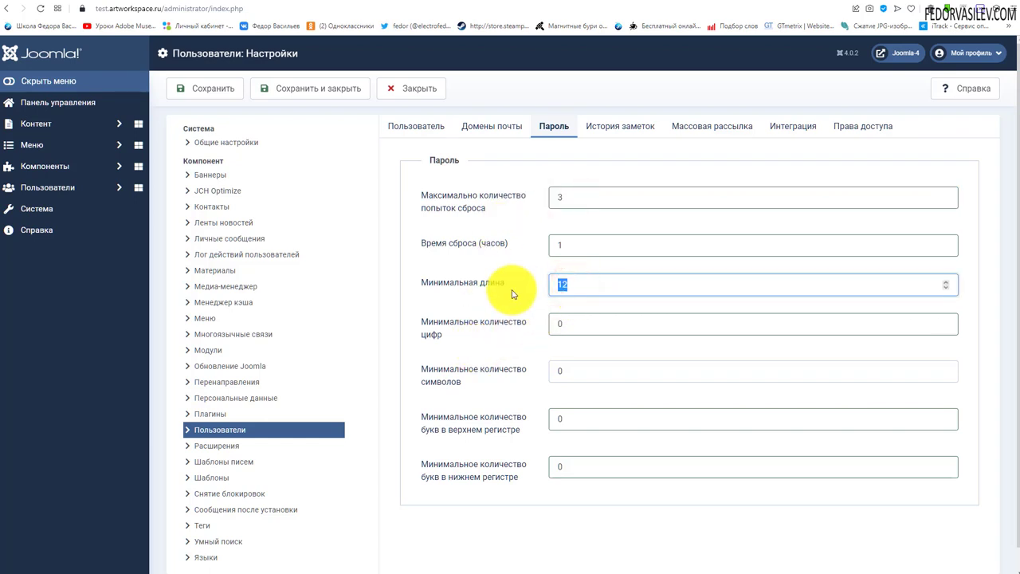
type("6")
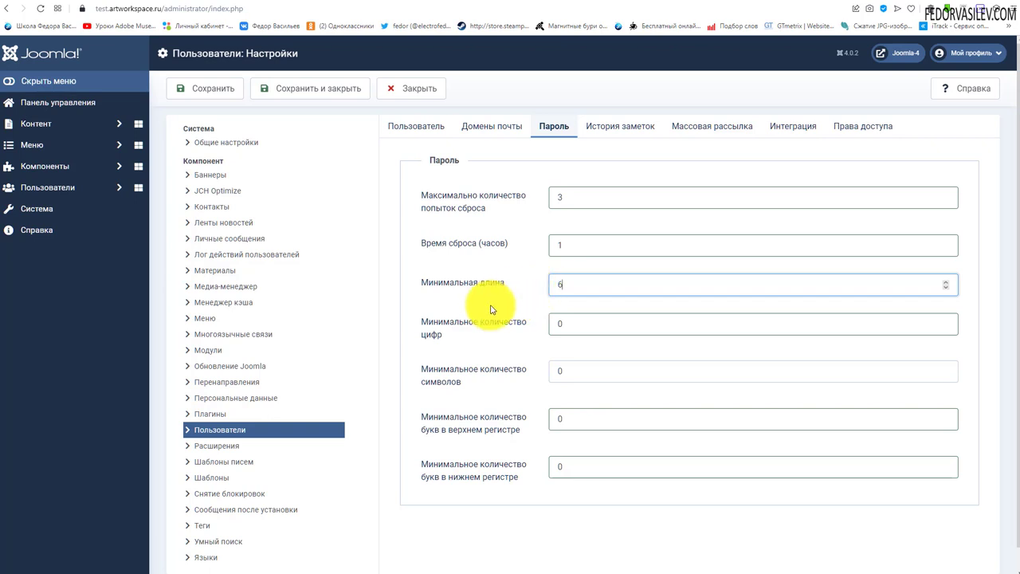
left_click(202, 89)
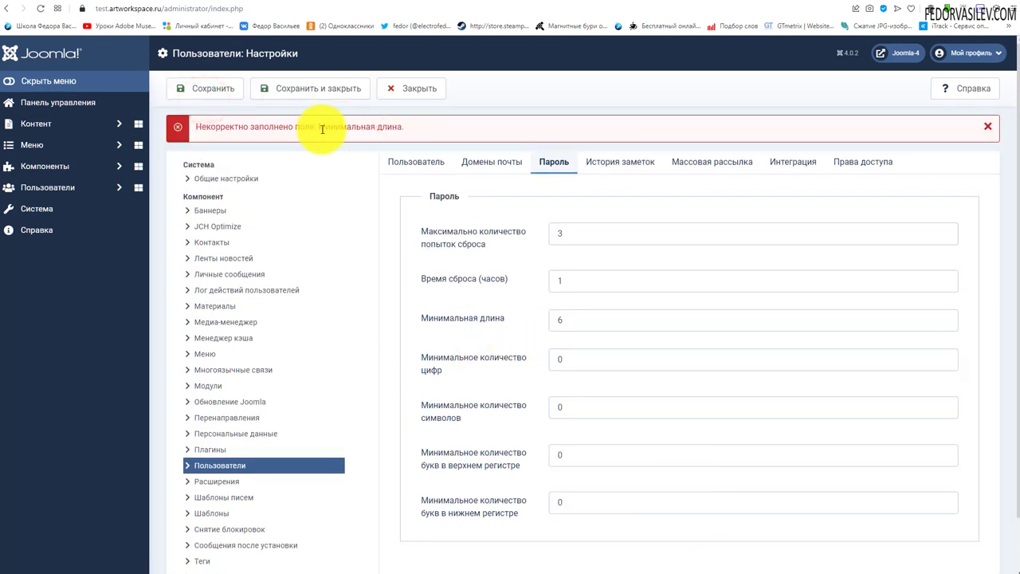
Set the minimum password length ("Минимальная длина") to 12 and save the user settings.
left_click_drag(322, 128, 388, 126)
left_click(572, 317)
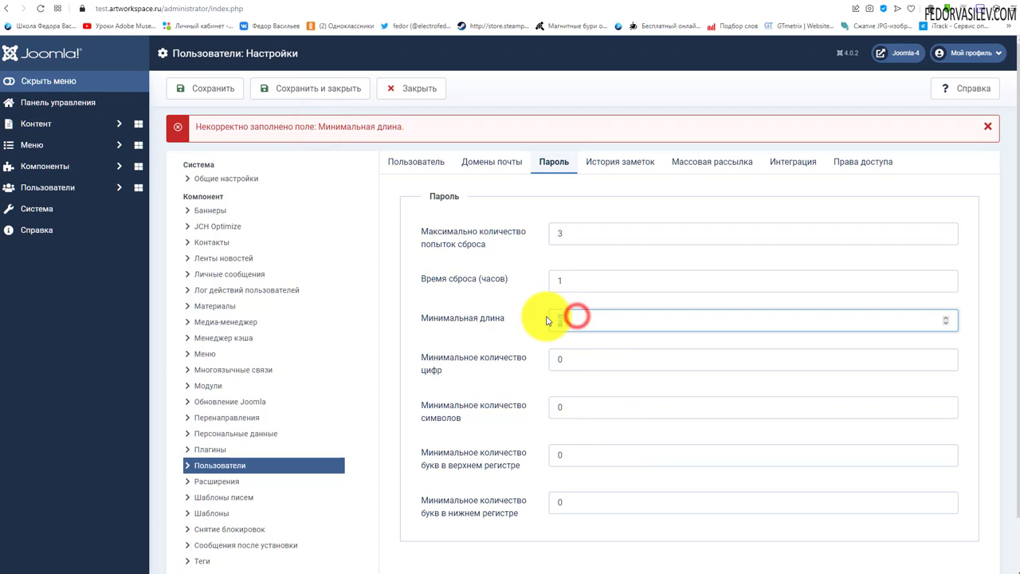
type("12")
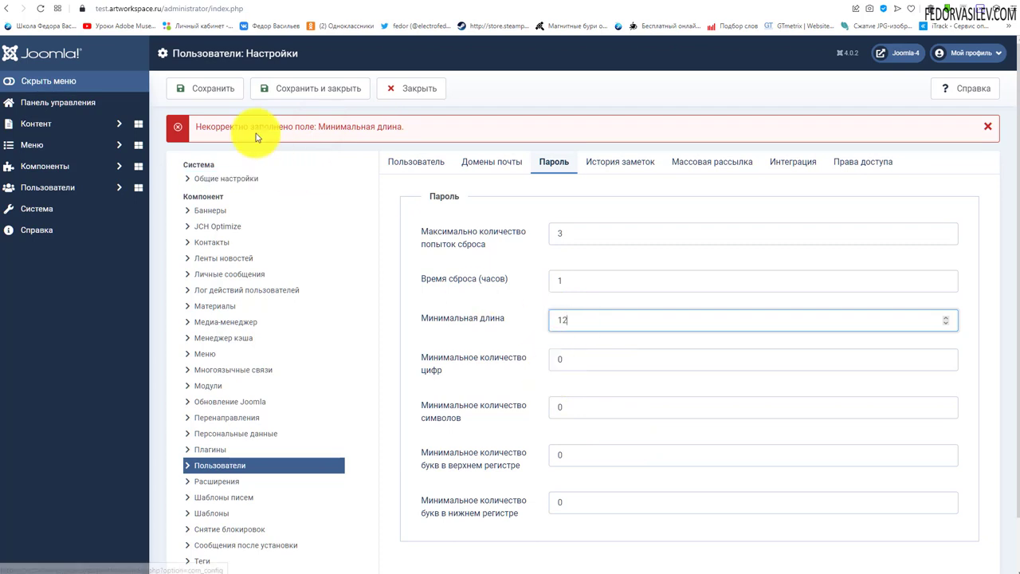
left_click(208, 89)
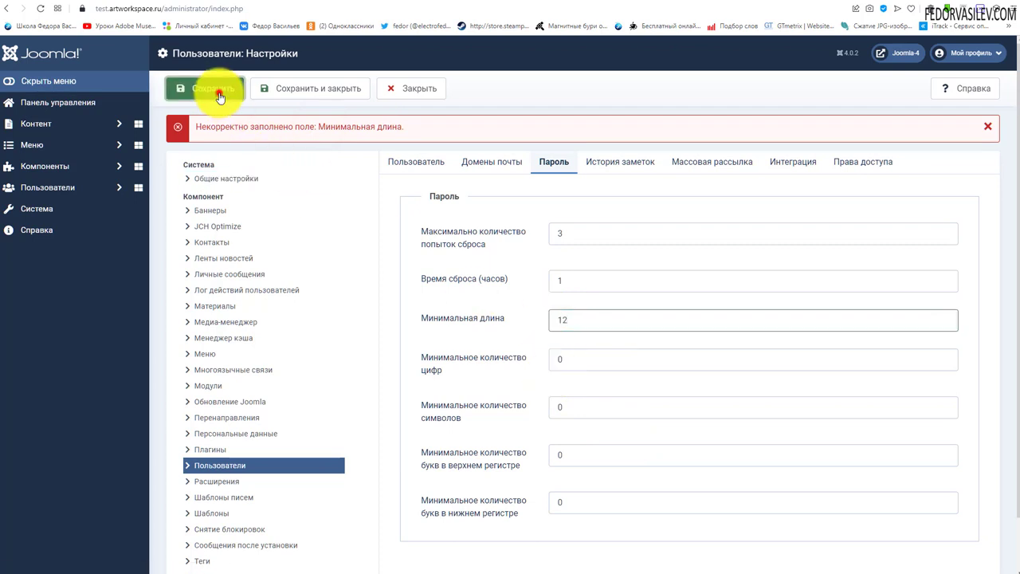
double_click(574, 318)
In the note history settings ("История заметок"), set "Количество версий" to 5.
left_click(607, 165)
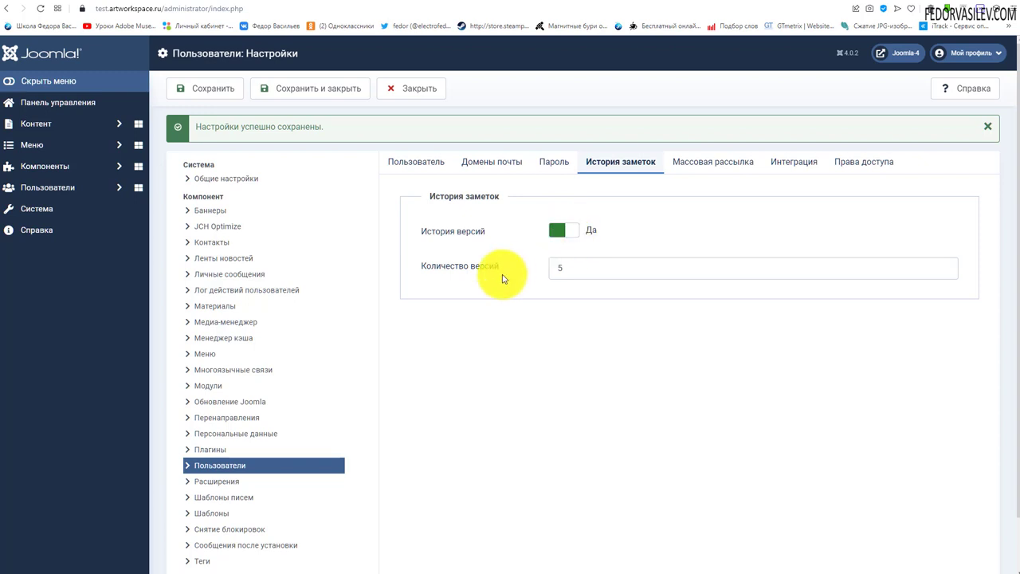
left_click(561, 269)
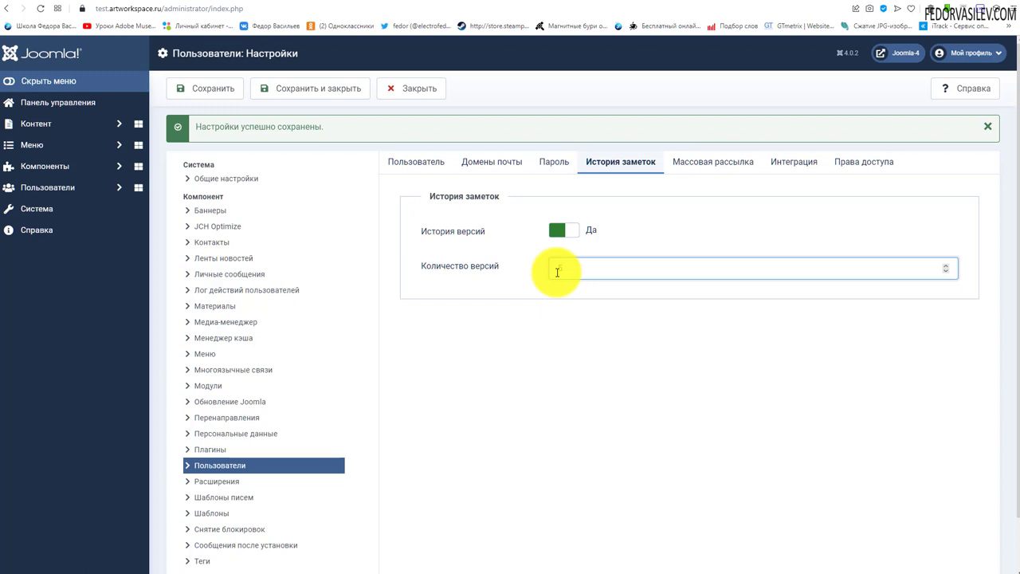
type("5")
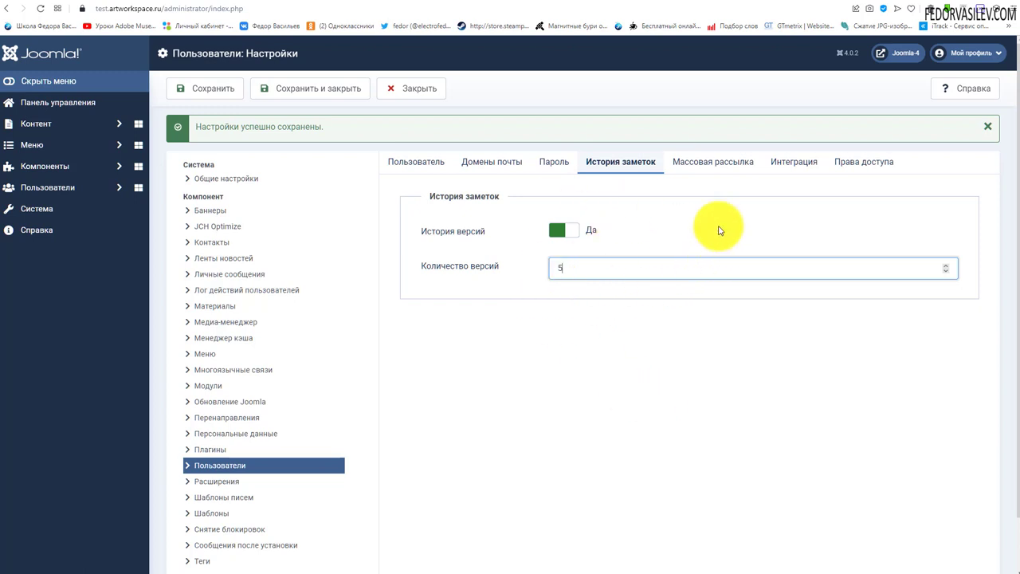
Review the mass mailing settings for the subject prefix ("Префикс темы") and message signature ("Подпись сообщения").
left_click(724, 163)
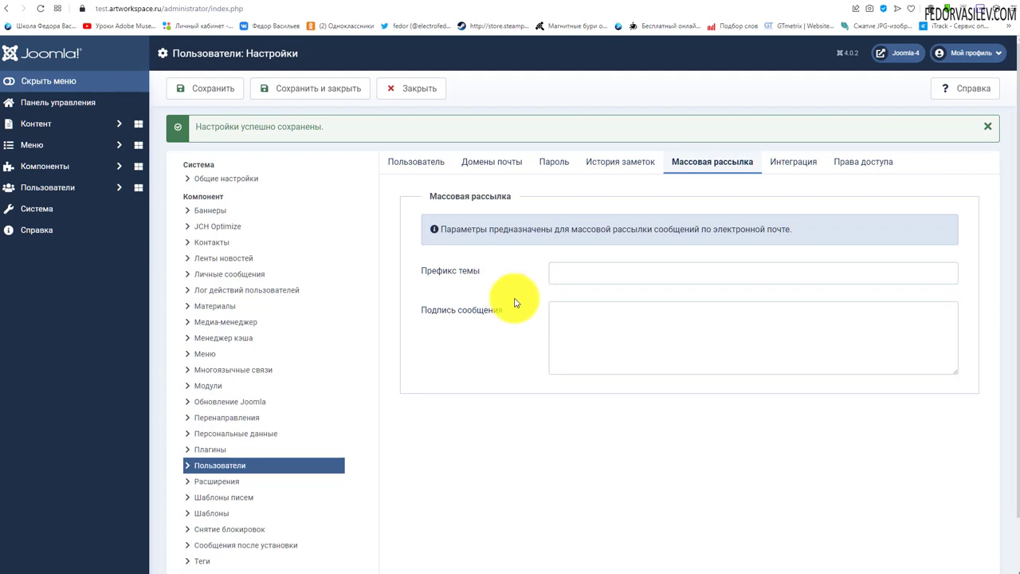
left_click(562, 348)
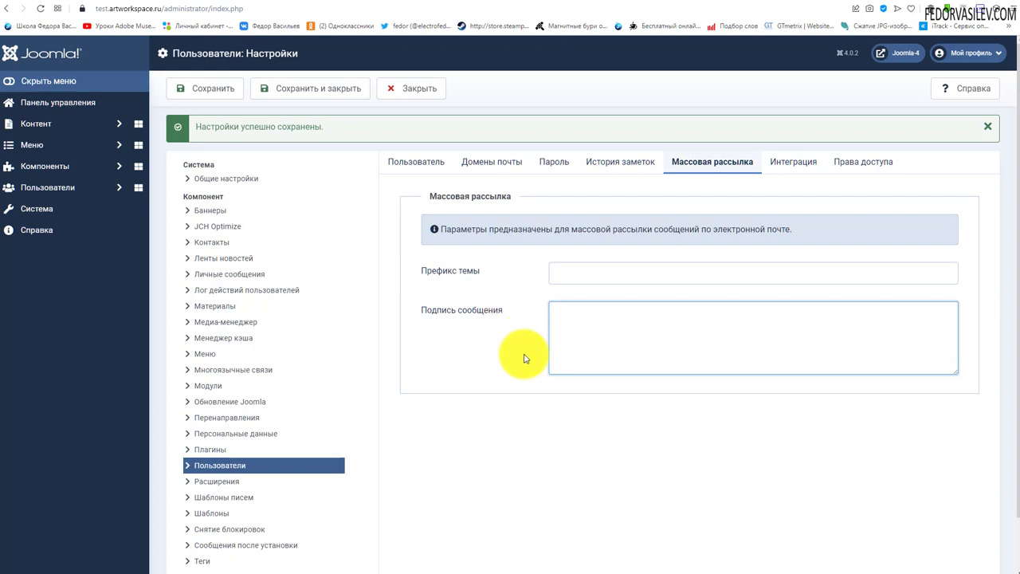
left_click(478, 434)
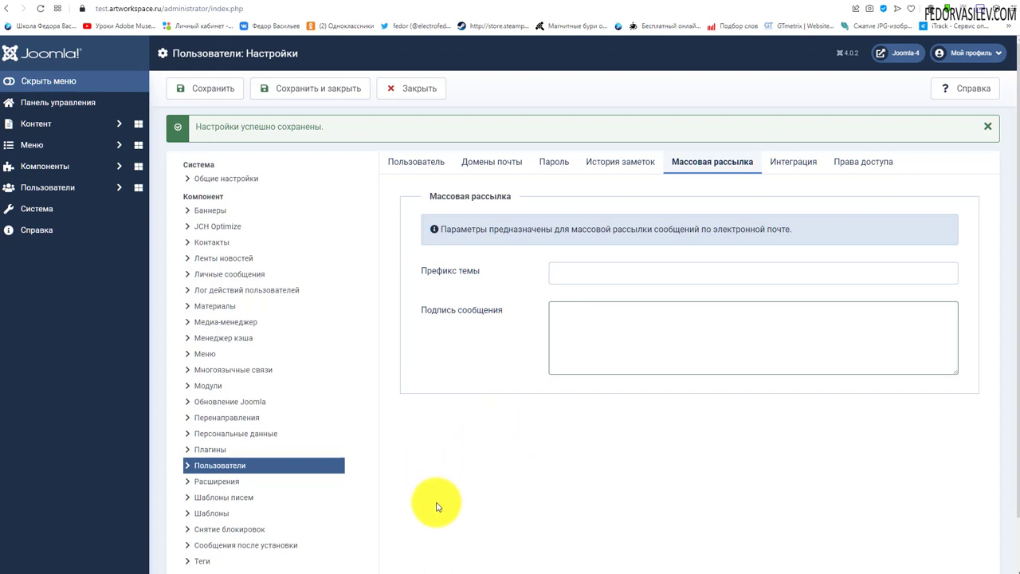
left_click(628, 266)
left_click(588, 339)
left_click(593, 282)
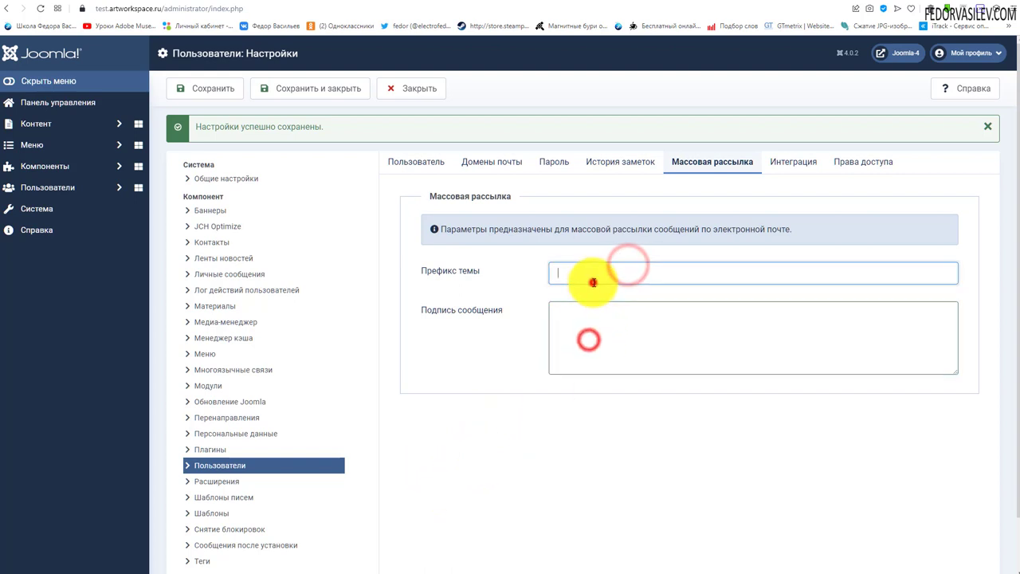
Review the integration and access permission settings, and save and close the user component's configuration.
left_click(788, 163)
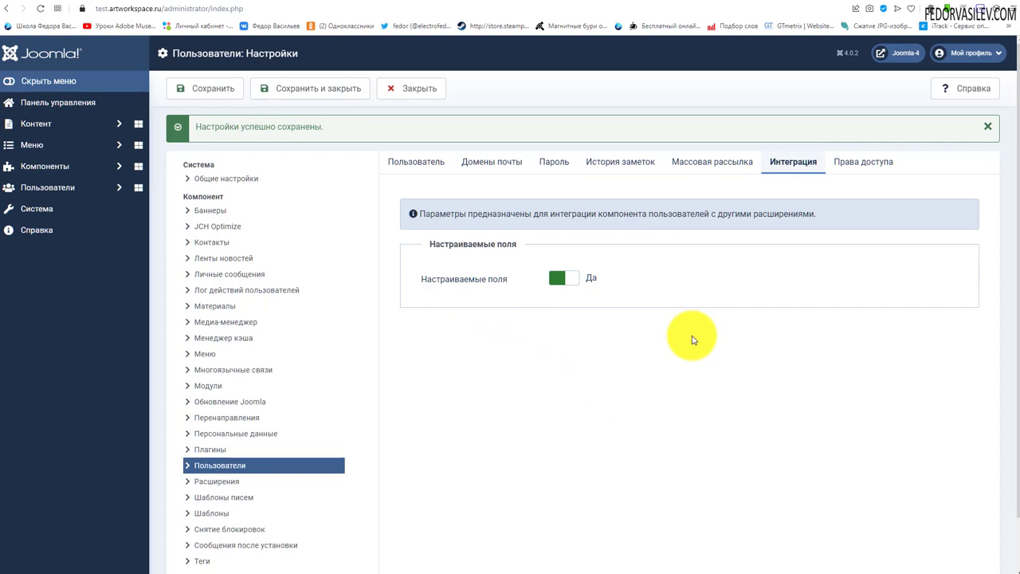
left_click(849, 163)
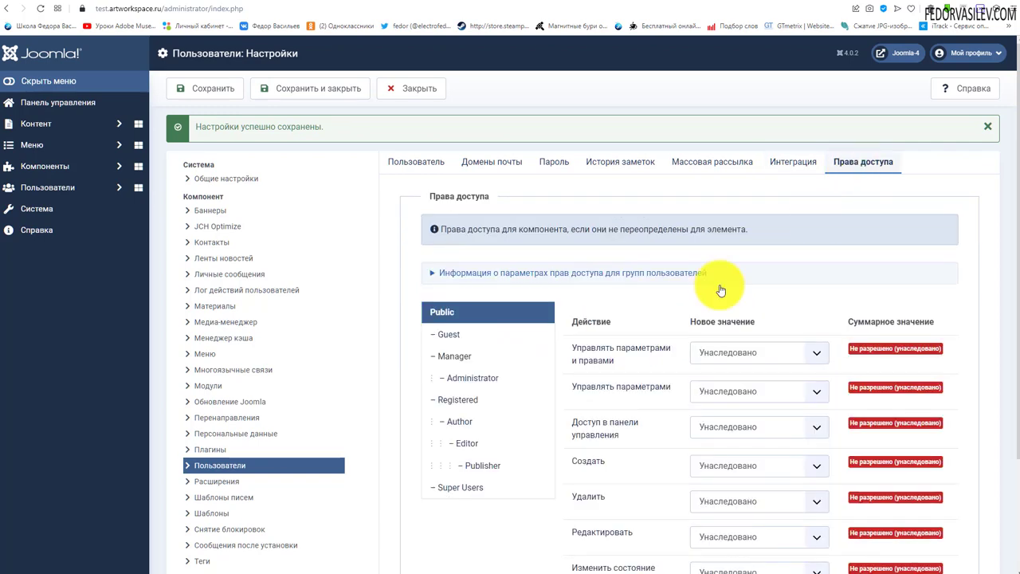
scroll(494, 335, "down", 2)
scroll(719, 471, "up", 1)
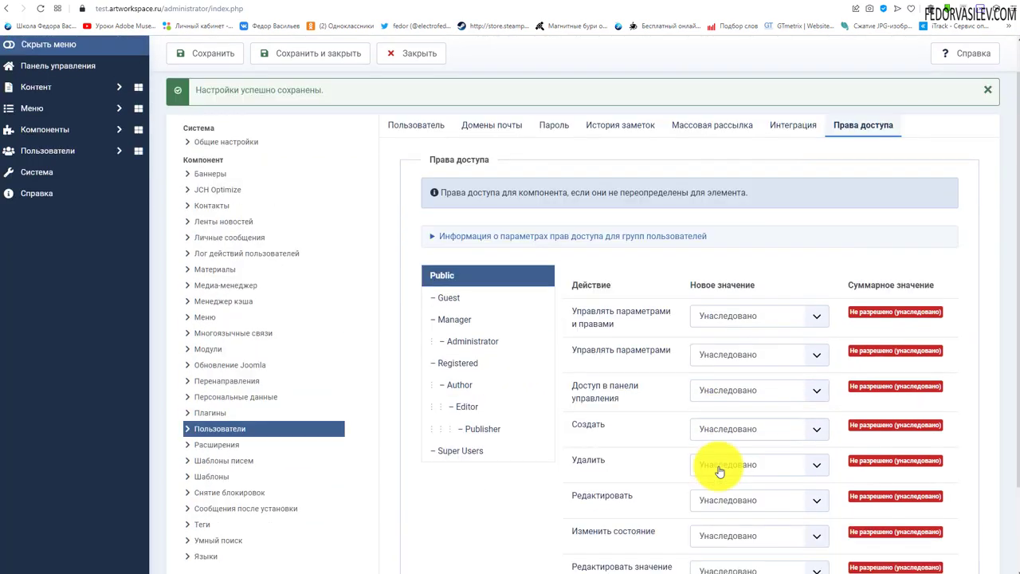
scroll(720, 470, "up", 1)
left_click(319, 89)
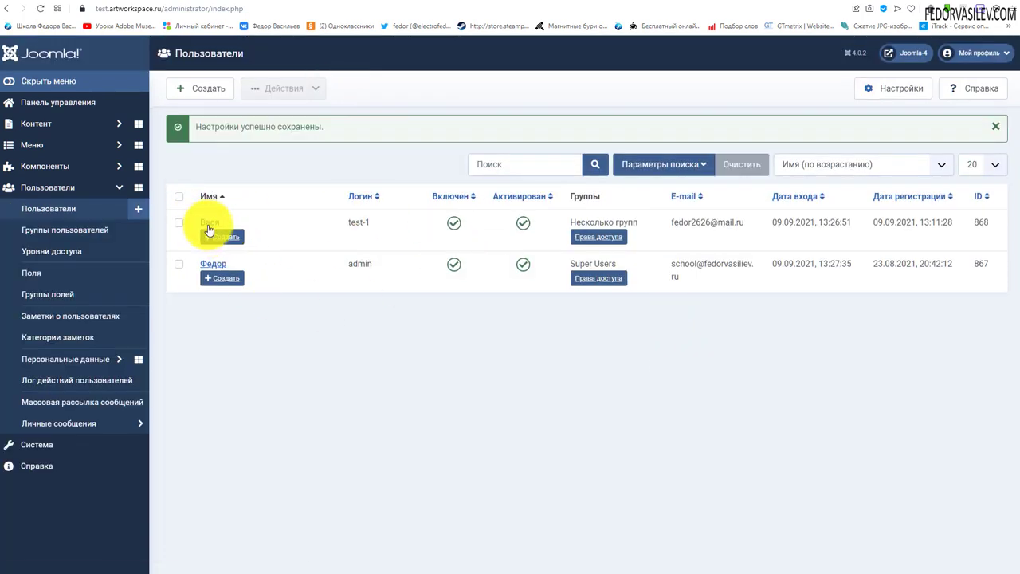
Open the admin account's profile, look through its user groups, basic and accessibility settings, and return to the user list.
left_click(209, 265)
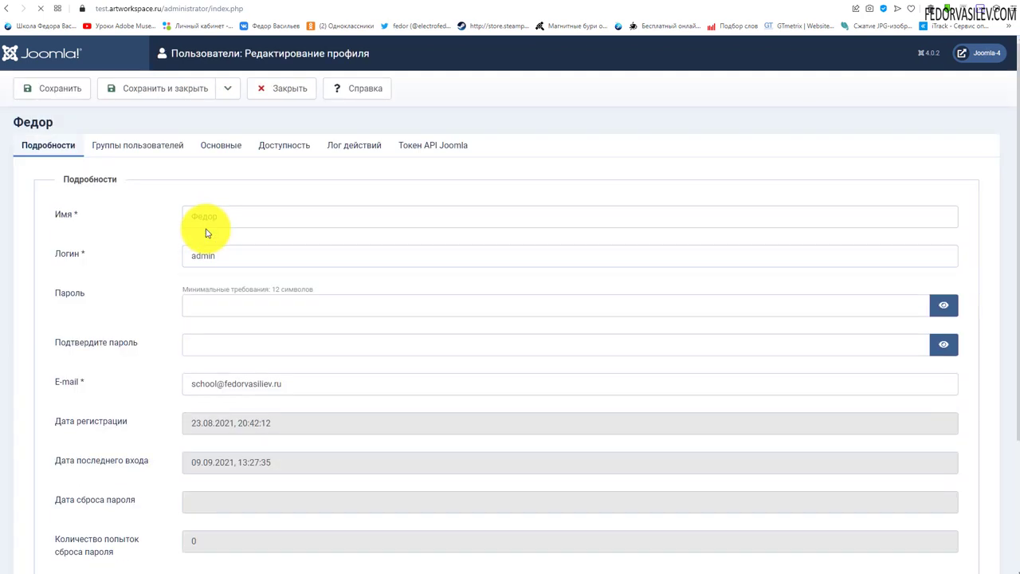
left_click(179, 145)
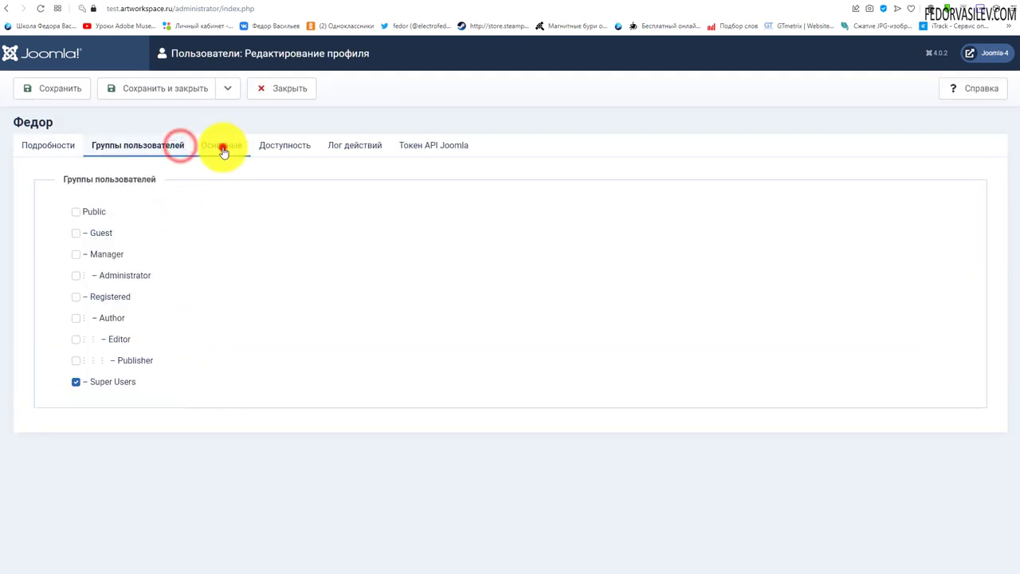
left_click(222, 147)
left_click(274, 148)
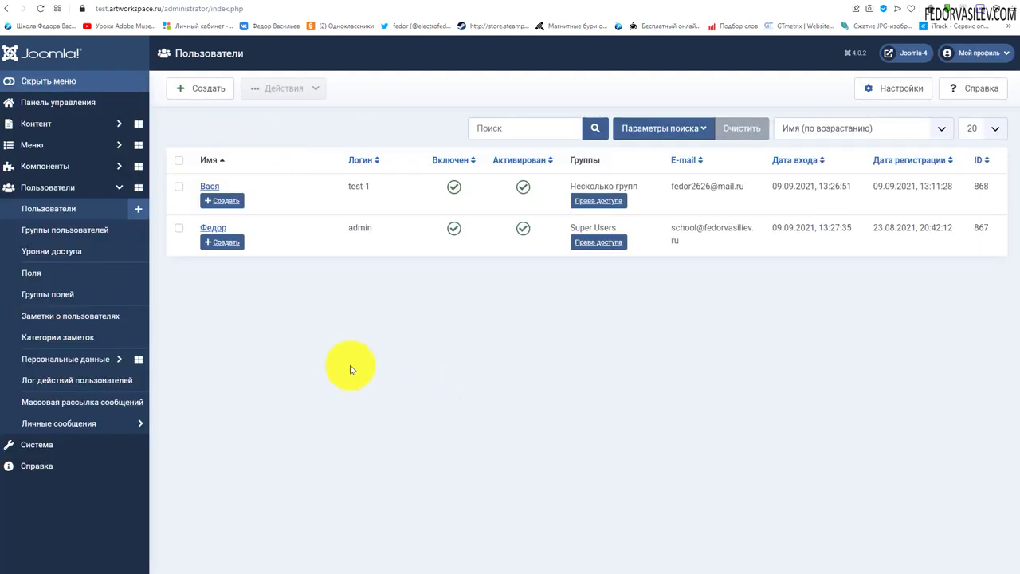
Open the test-1 user's profile, check which setting sections it offers, and close it.
left_click(208, 185)
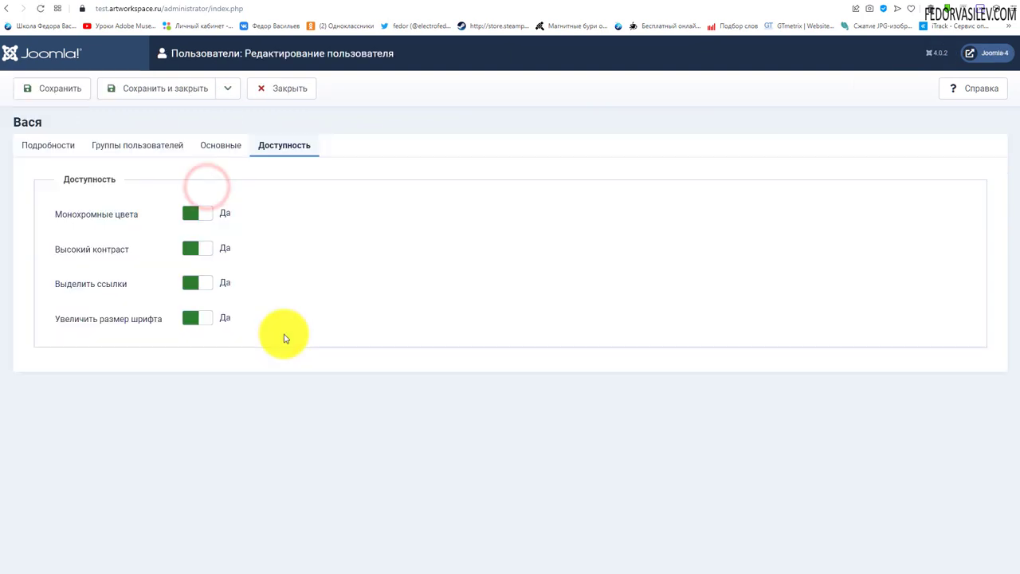
left_click(220, 145)
left_click(47, 145)
left_click(284, 88)
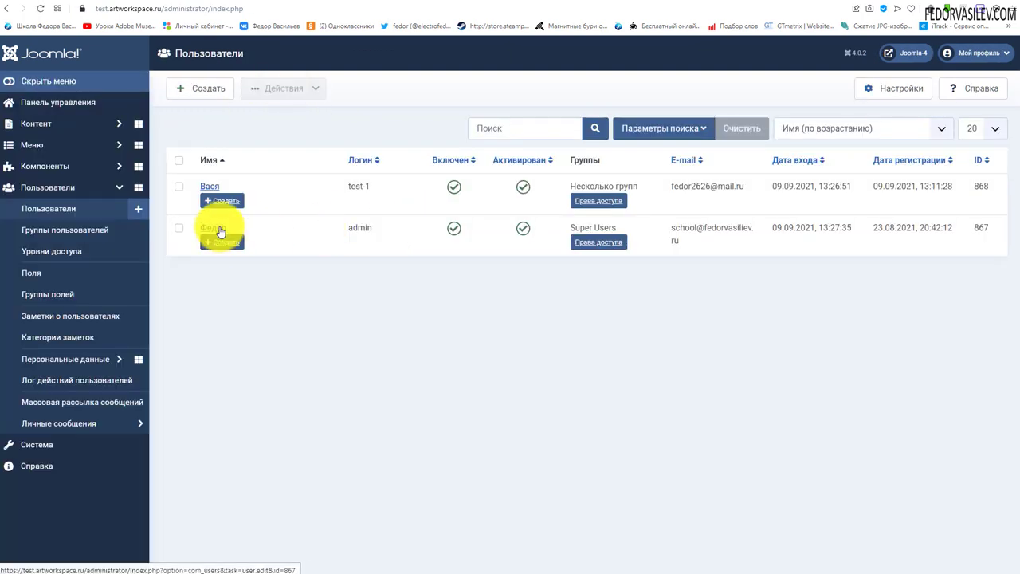
Reopen the admin account's profile and review its user groups, basic settings and details.
left_click(212, 228)
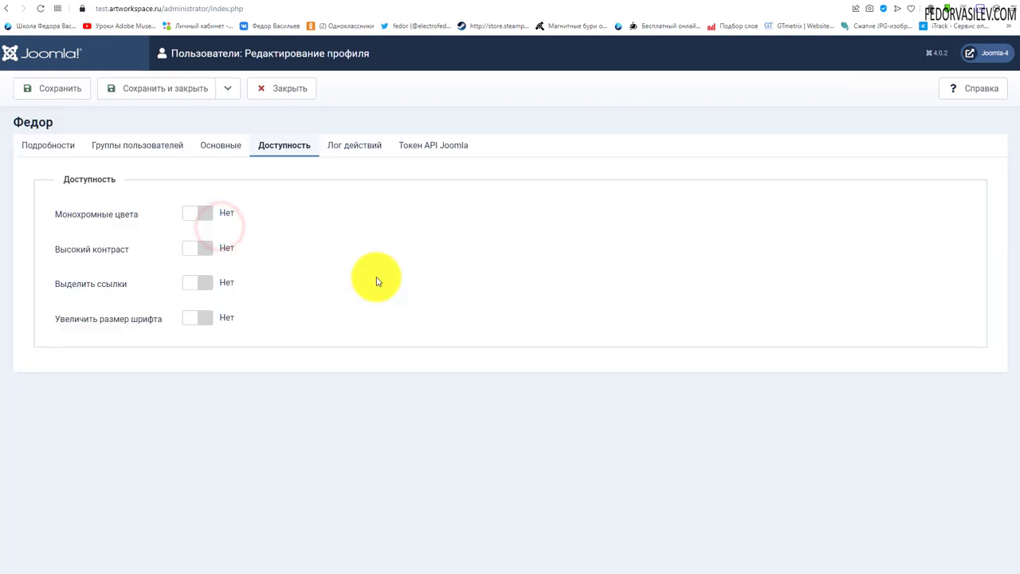
left_click(92, 147)
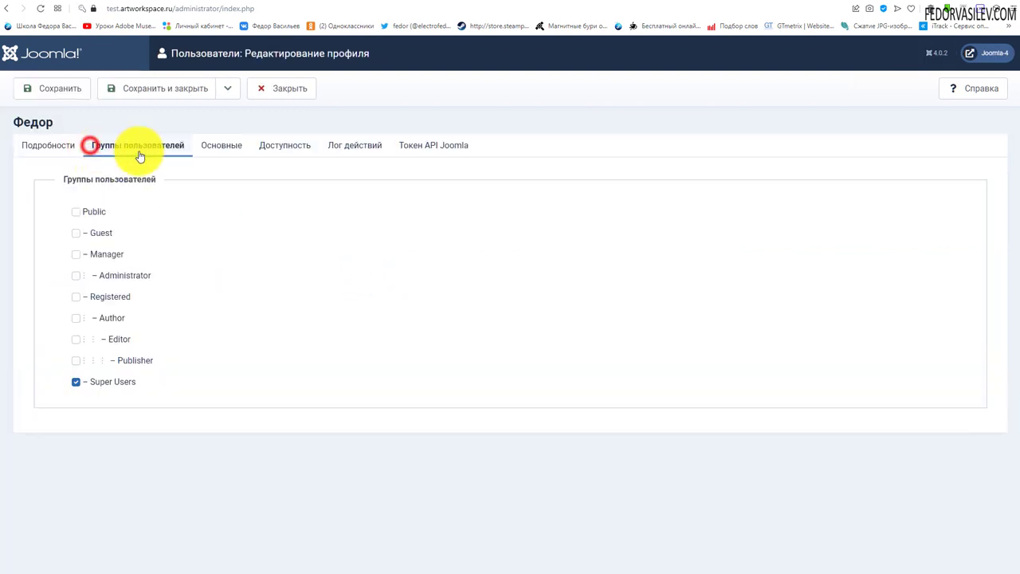
left_click(207, 153)
left_click(143, 152)
left_click(47, 152)
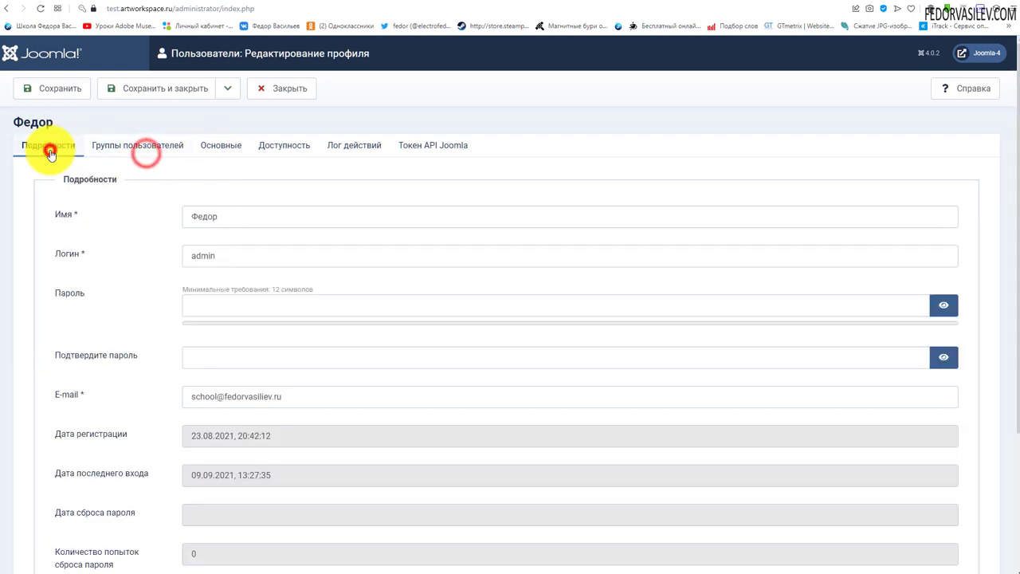
In the admin profile's action log settings, turn on "Отправлять уведомления" and review the components covered by notifications.
left_click(340, 148)
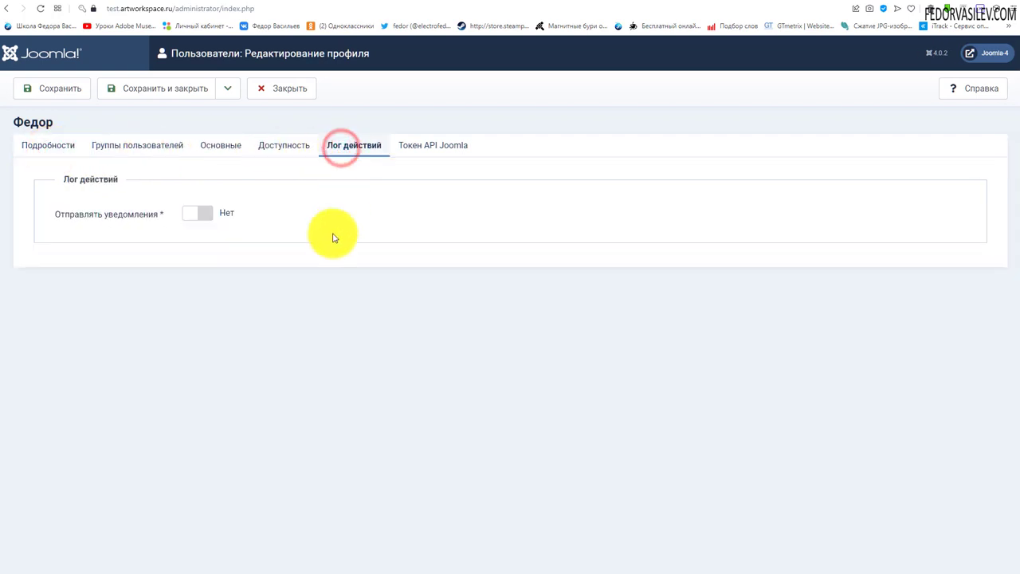
left_click(193, 217)
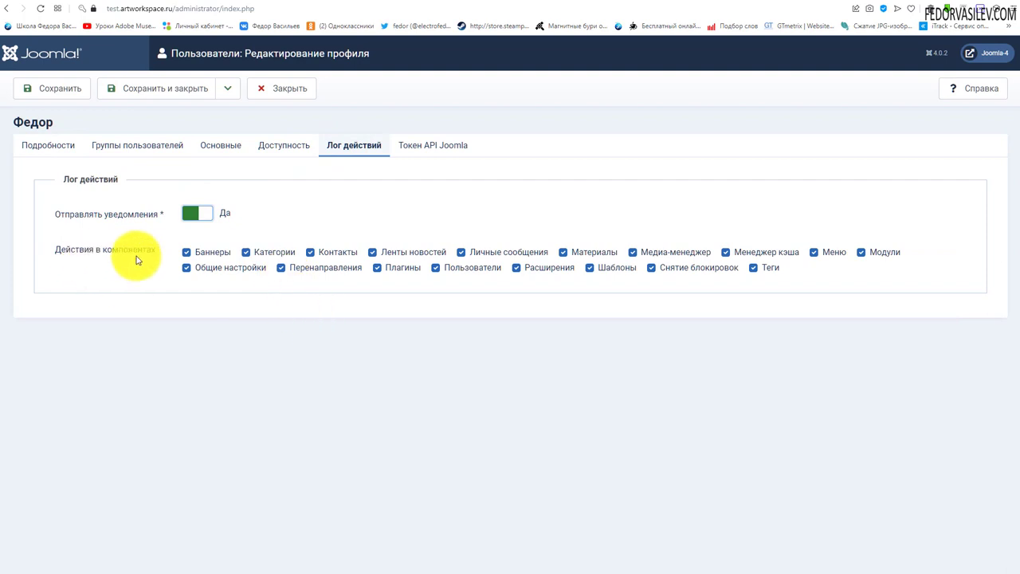
left_click(373, 253)
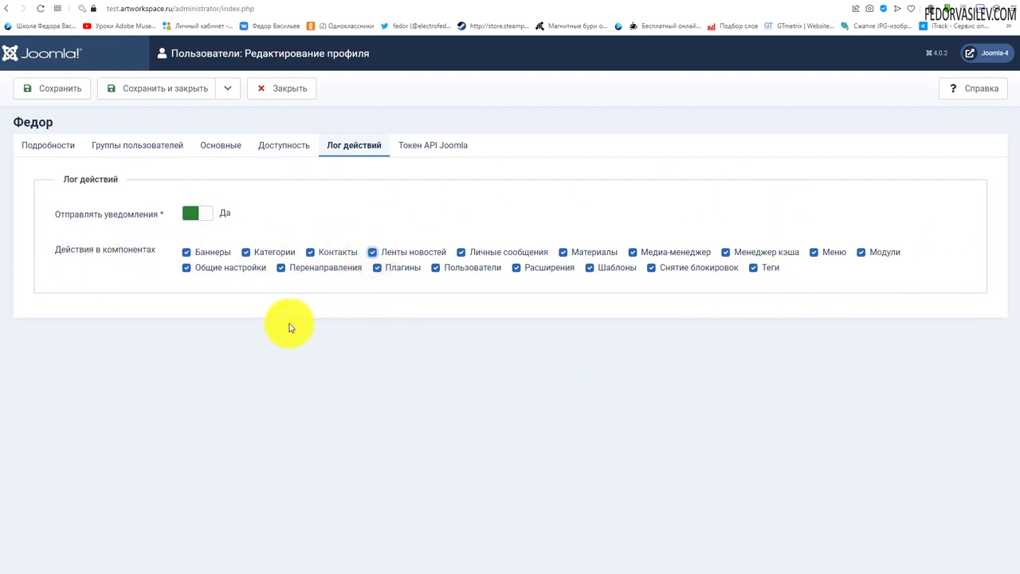
left_click(167, 213)
Examine the admin profile's Joomla API token settings and highlight the token text.
left_click(432, 145)
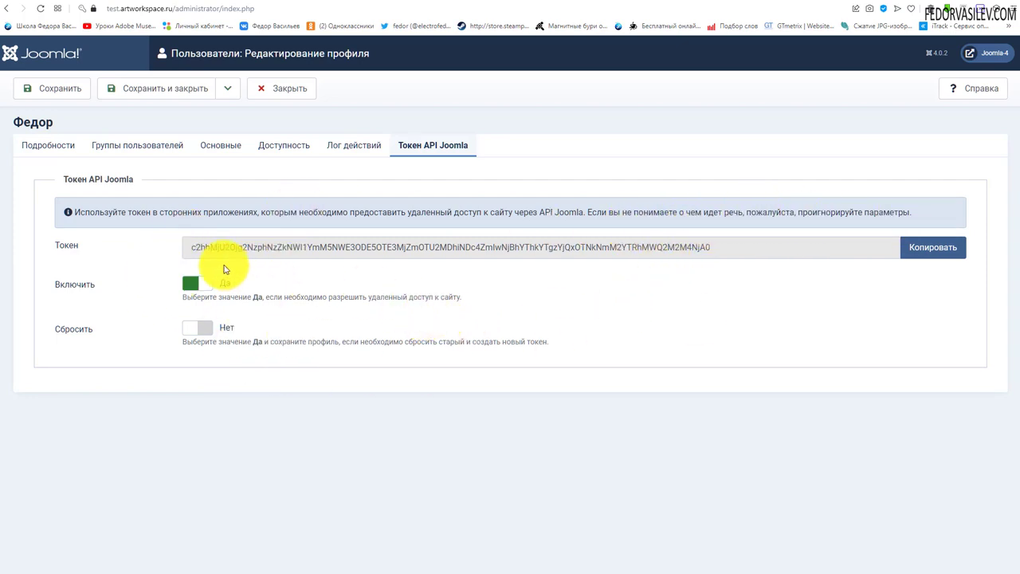
left_click_drag(196, 248, 656, 239)
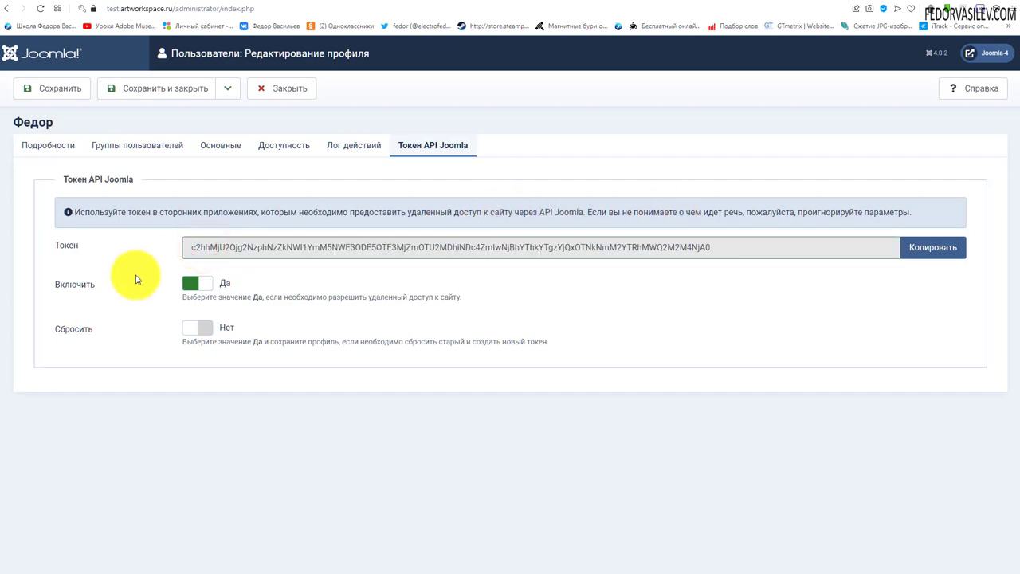
left_click_drag(720, 247, 210, 251)
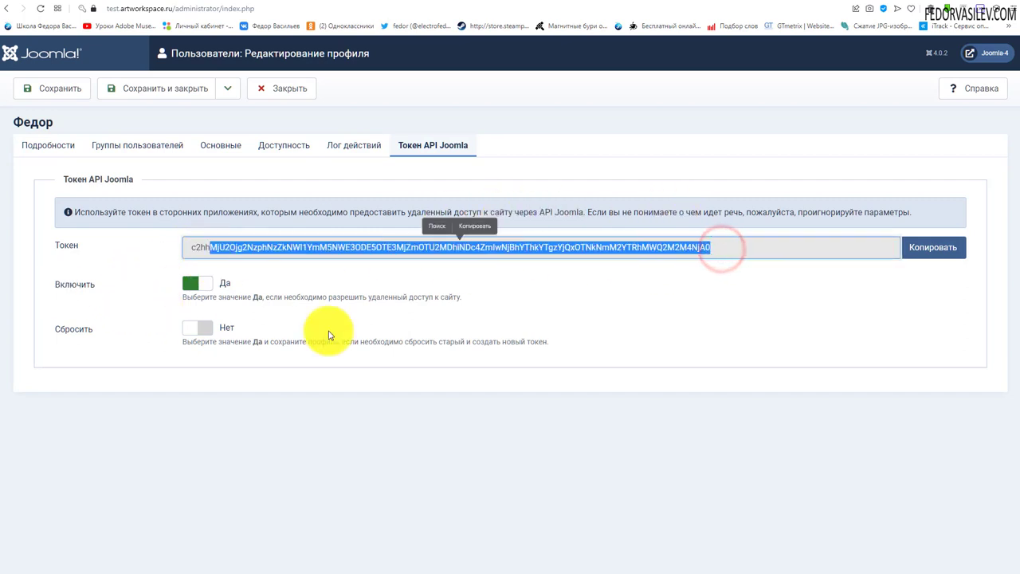
left_click(485, 255)
left_click_drag(717, 248, 161, 255)
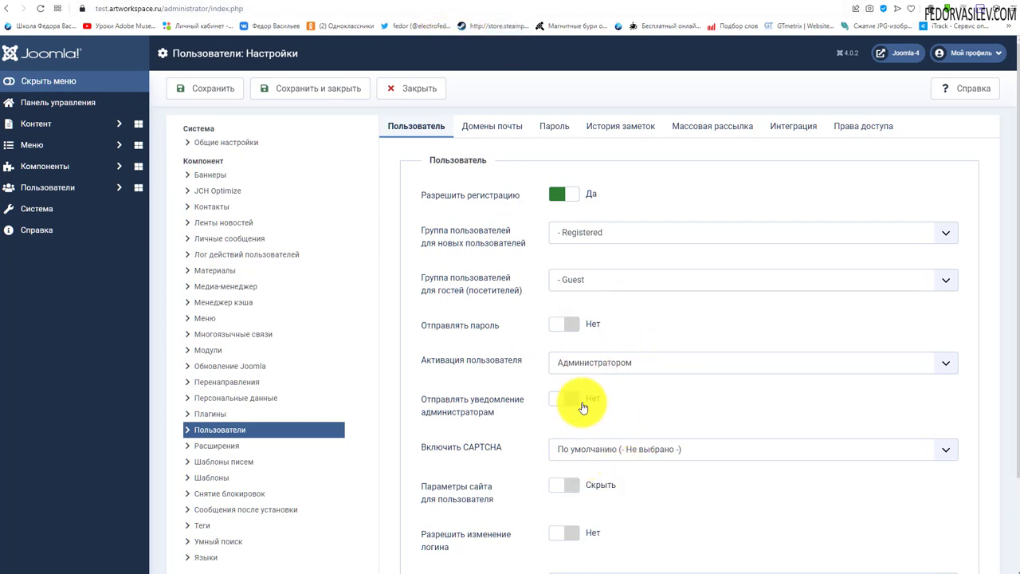
Switch to the site's front page and reload it to check the login form for a registration link.
left_click(450, 5)
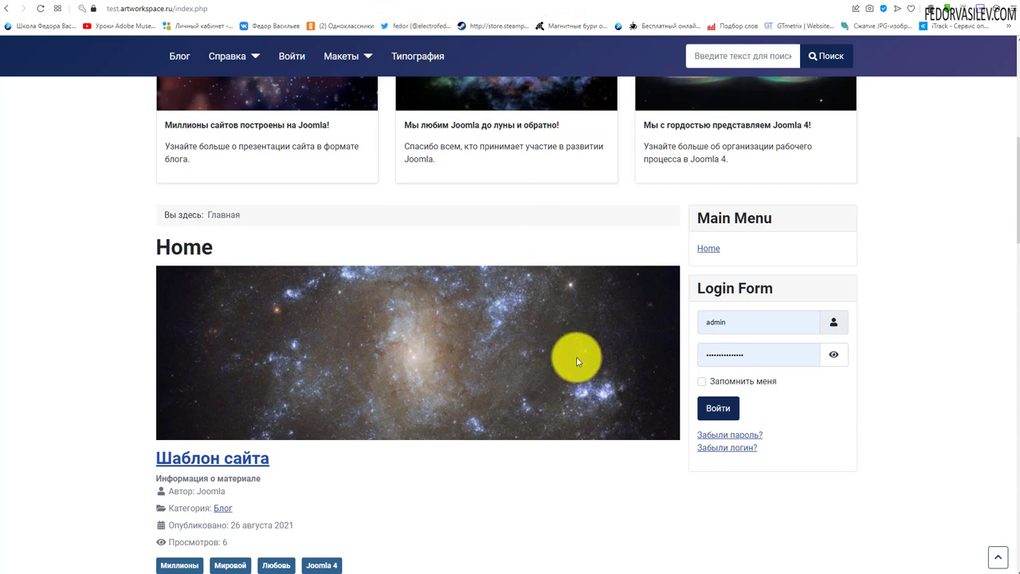
left_click(40, 8)
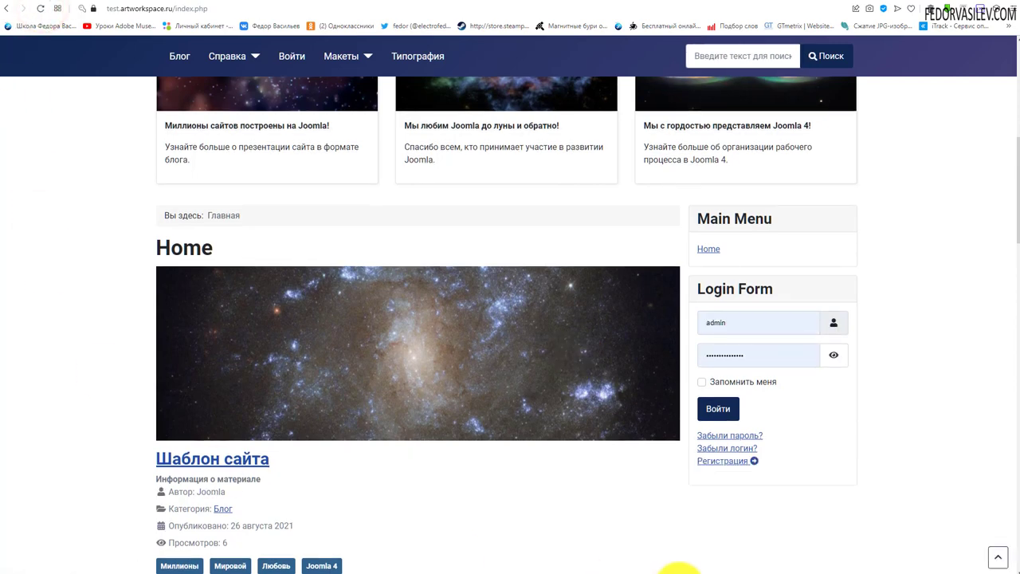
scroll(879, 359, "down", 2)
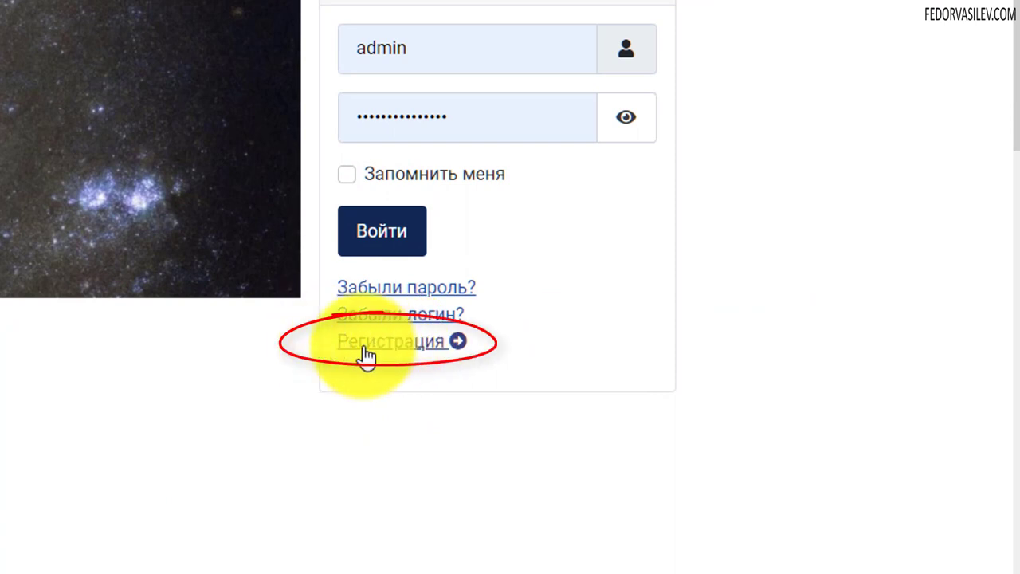
Open the user registration form from the site's login form and go to its fields.
left_click(410, 353)
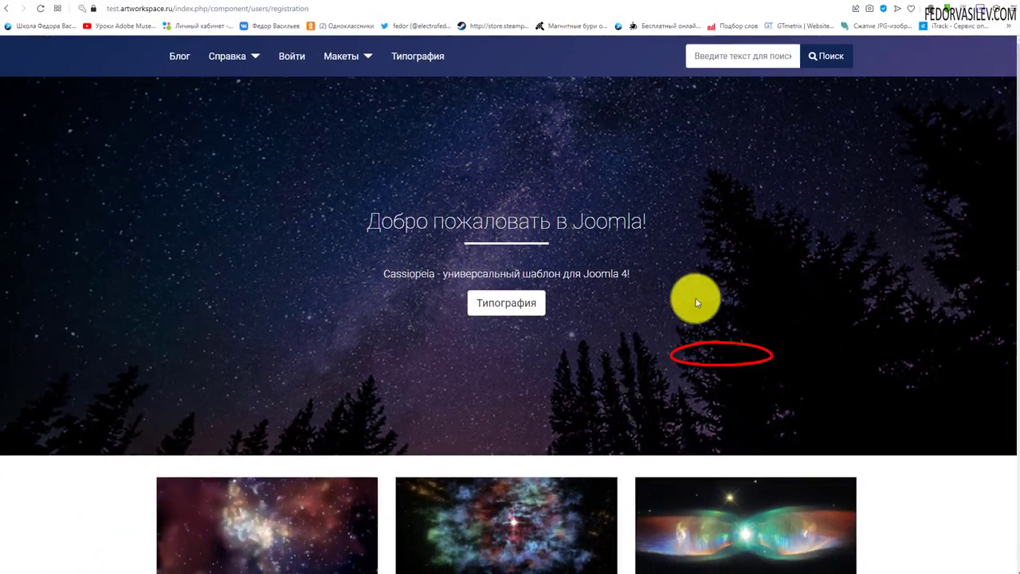
scroll(695, 298, "down", 7)
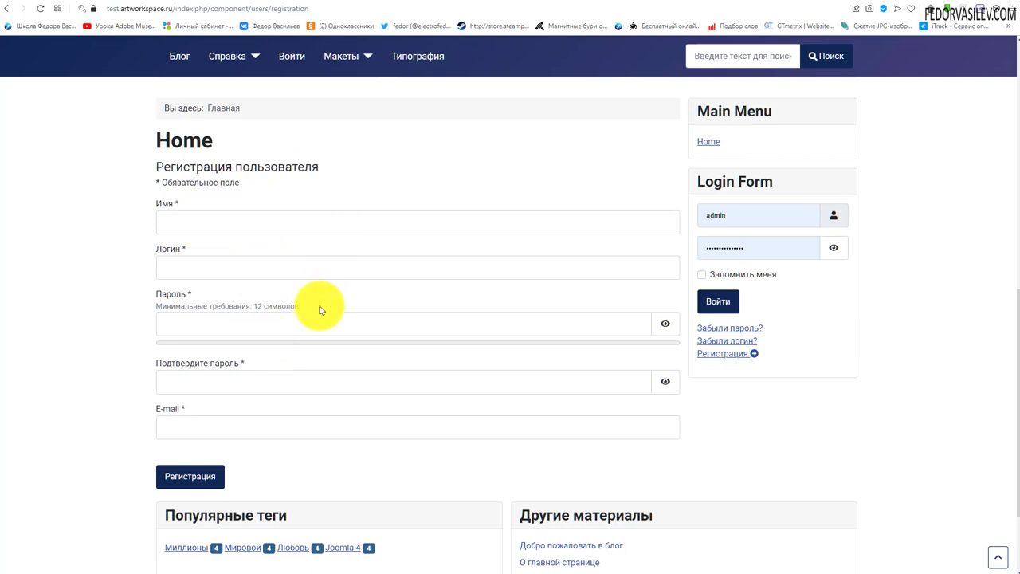
scroll(350, 368, "up", 1)
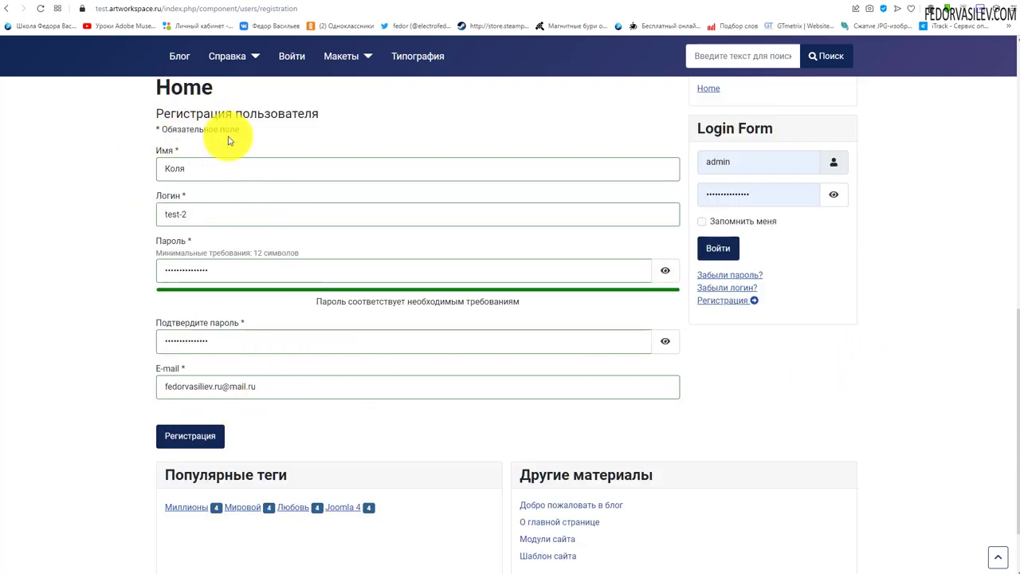
Submit the completed registration form for login test-2 and read the site's notice about e-mail confirmation and administrator activation.
left_click(185, 435)
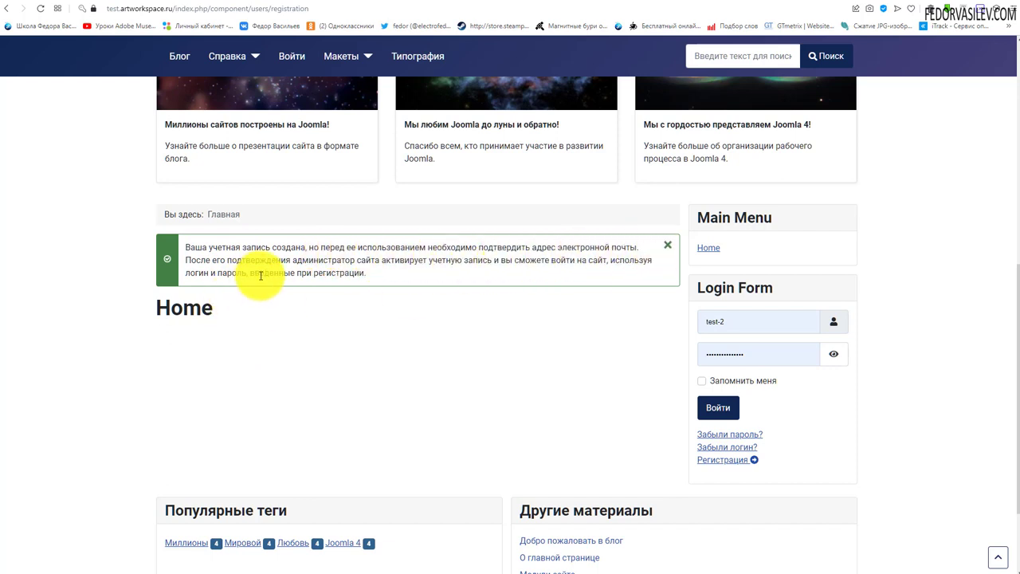
left_click_drag(341, 260, 309, 260)
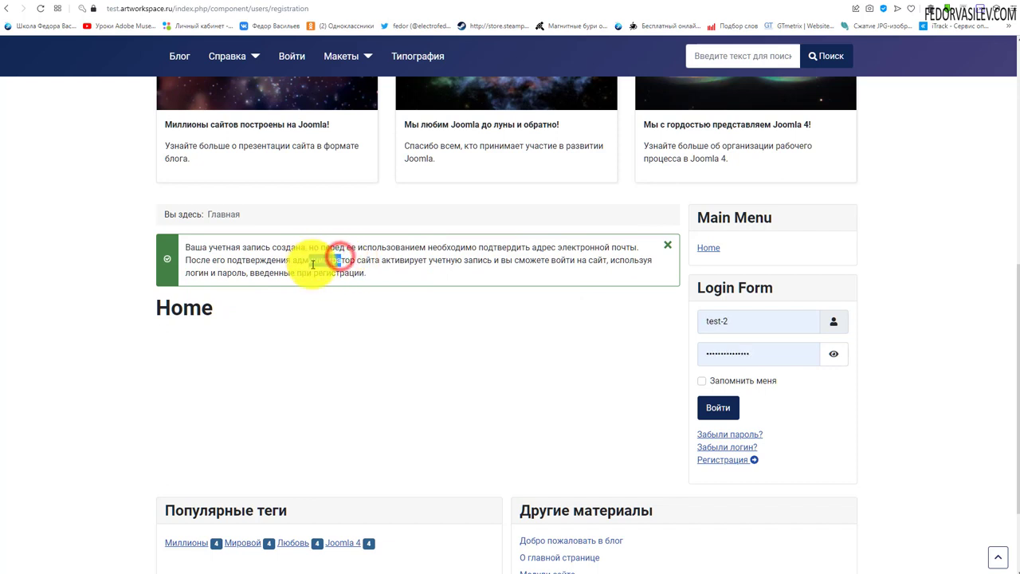
left_click_drag(451, 260, 494, 262)
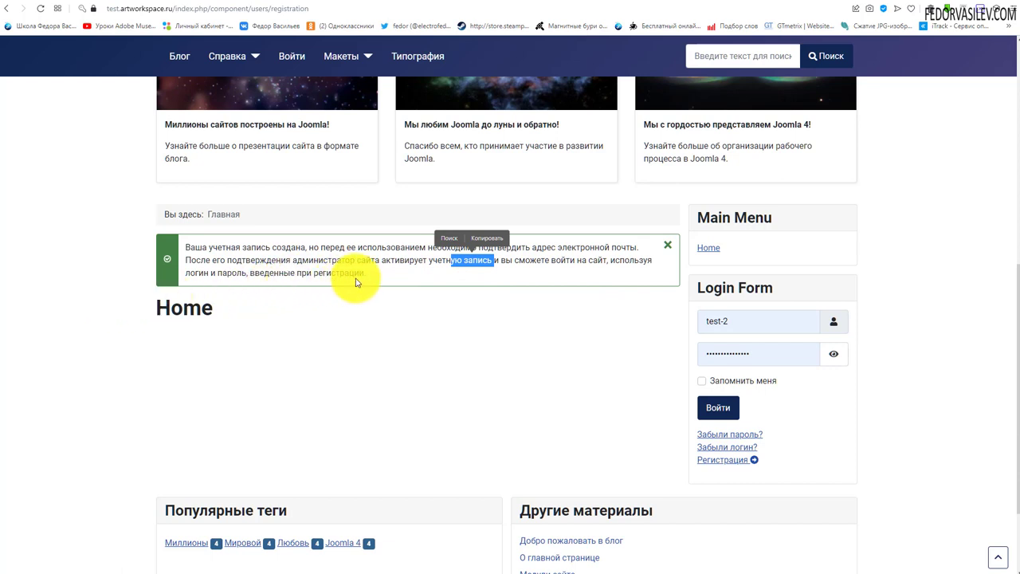
left_click_drag(365, 272, 272, 260)
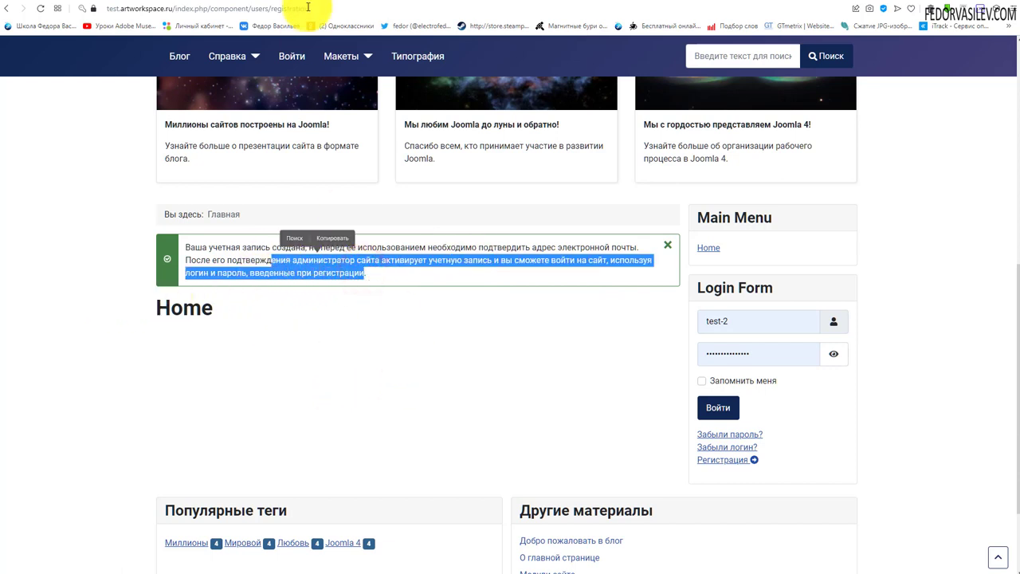
Switch to the admin user component settings and review the options of "Активация пользователя".
left_click(387, 4)
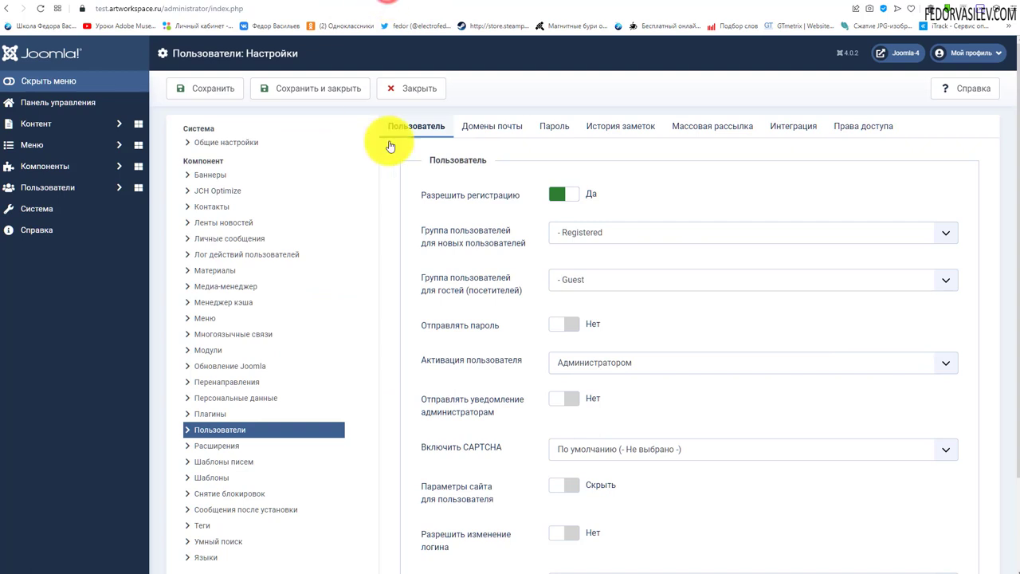
left_click(610, 360)
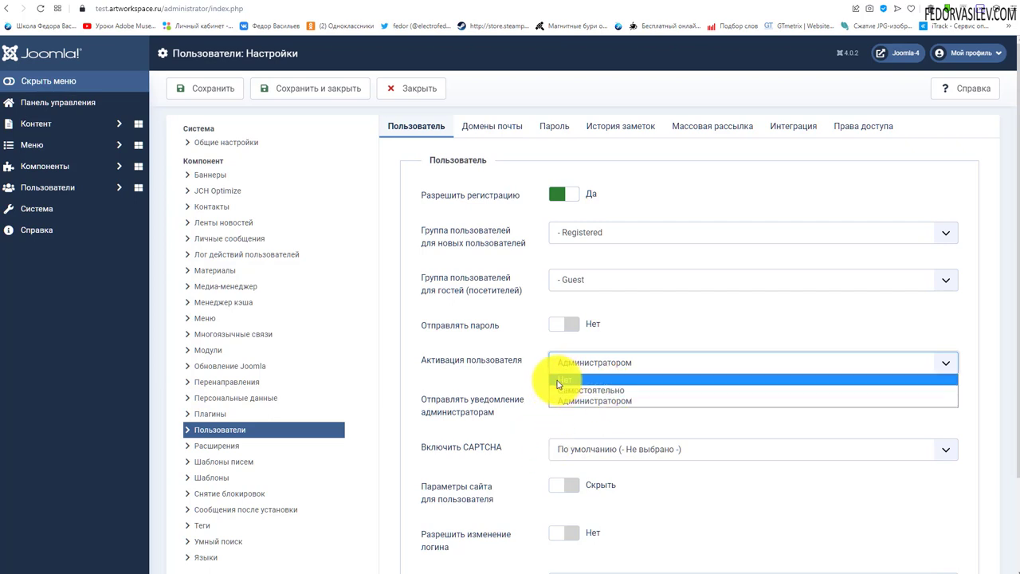
left_click(518, 383)
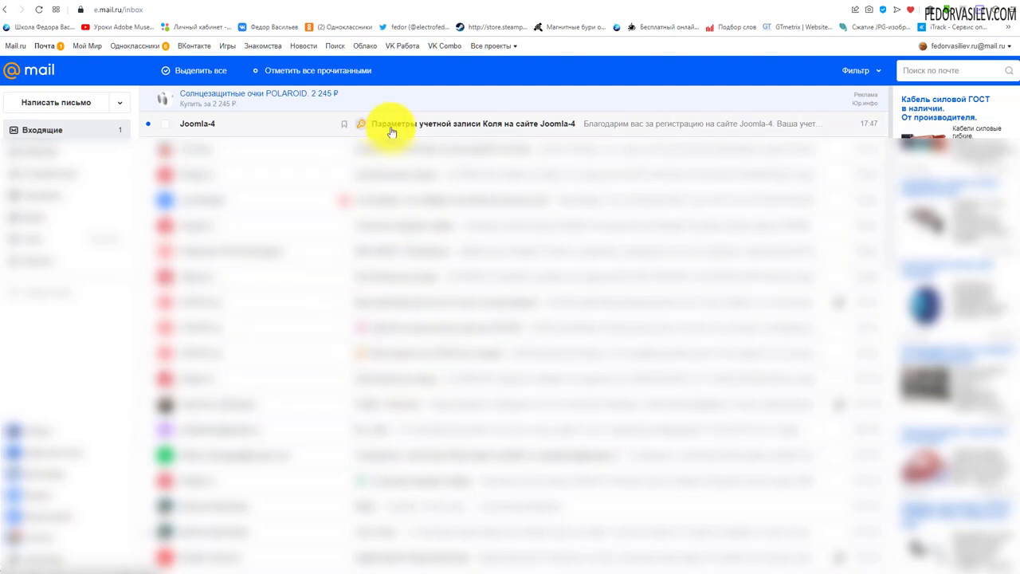
Confirm the new user's e-mail address through the link in the Joomla-4 registration message and read the site's notice.
left_click(210, 122)
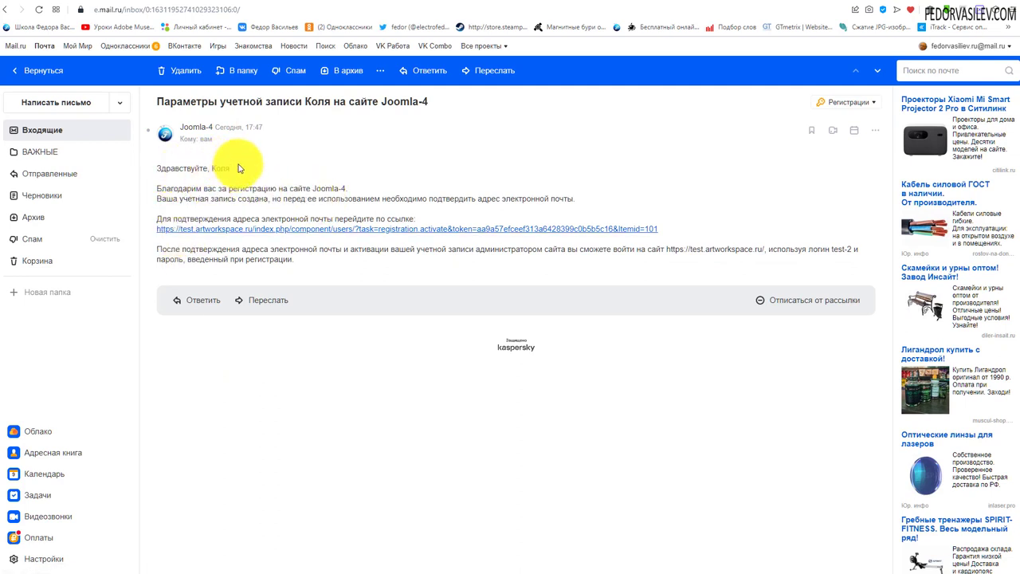
double_click(221, 168)
left_click(379, 165)
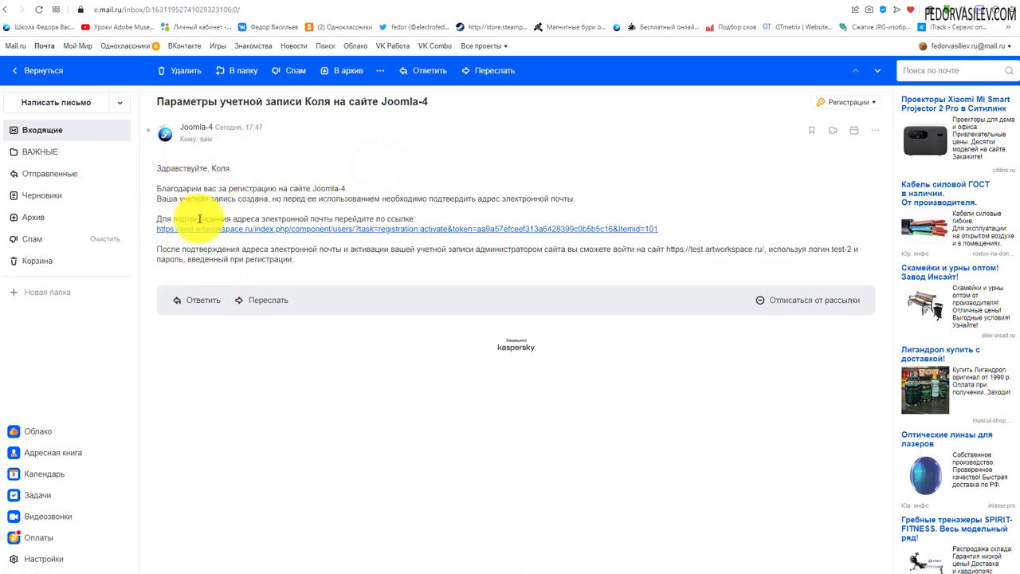
left_click(339, 229)
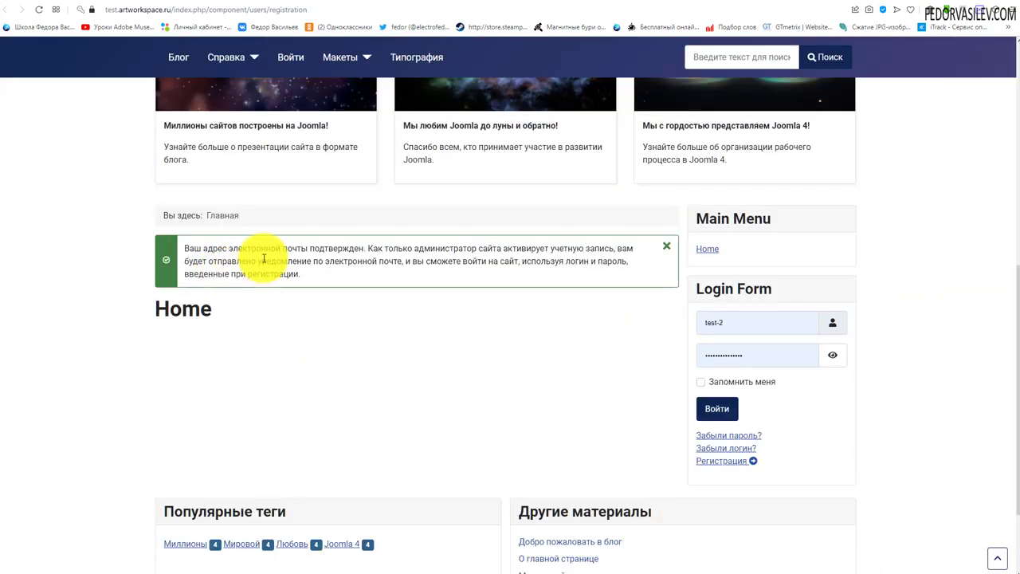
left_click_drag(359, 248, 285, 248)
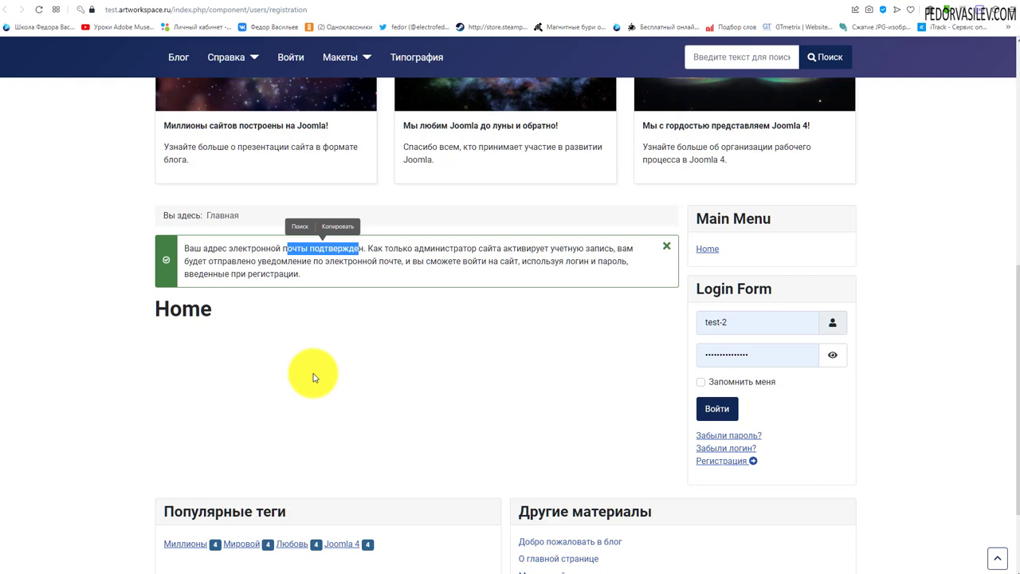
left_click_drag(398, 261, 341, 308)
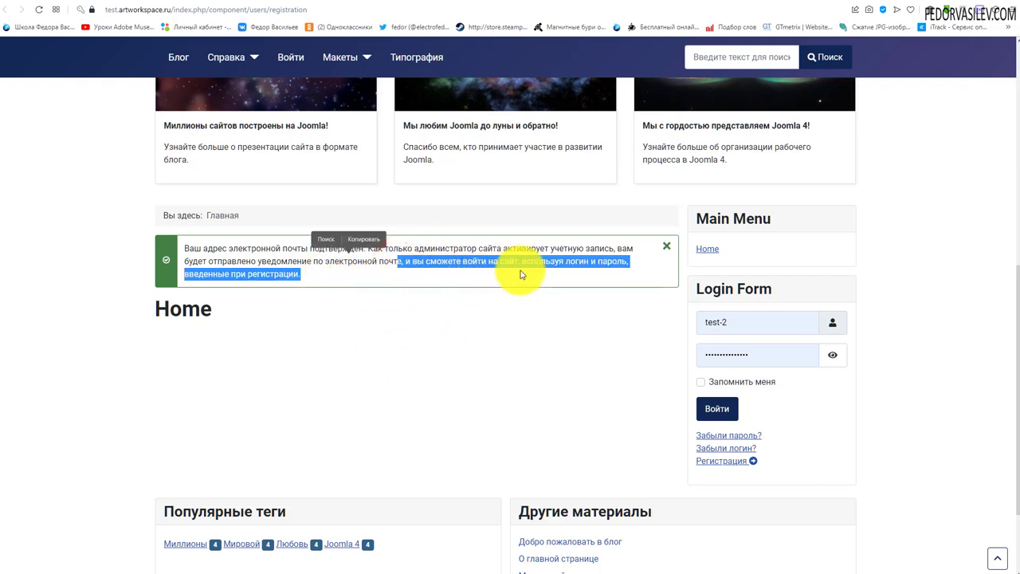
left_click(605, 268)
Open the activation request in the administrator's mailbox, review the new user's details and activate the account through its link.
key("ctrl+Tab")
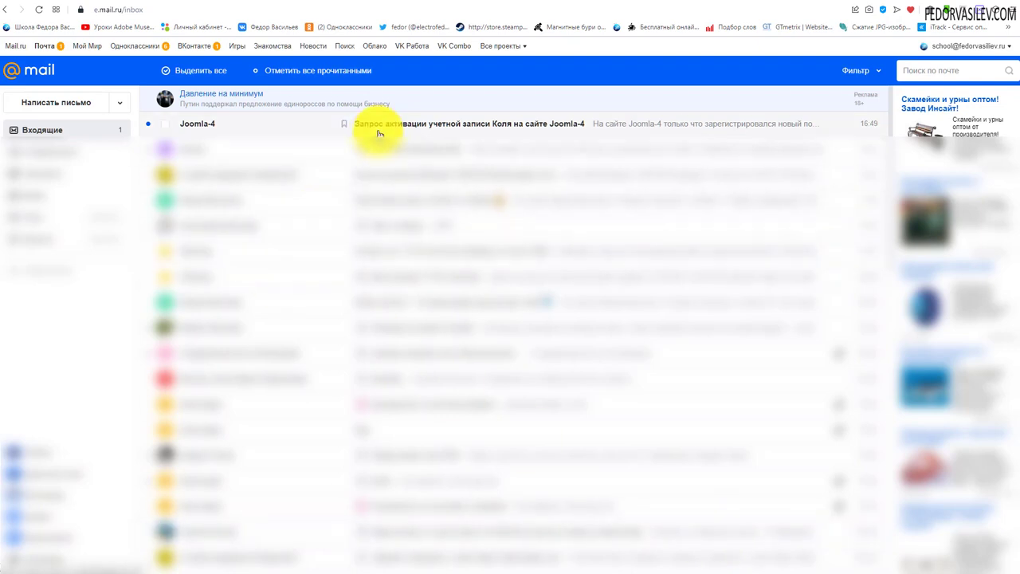
left_click(381, 126)
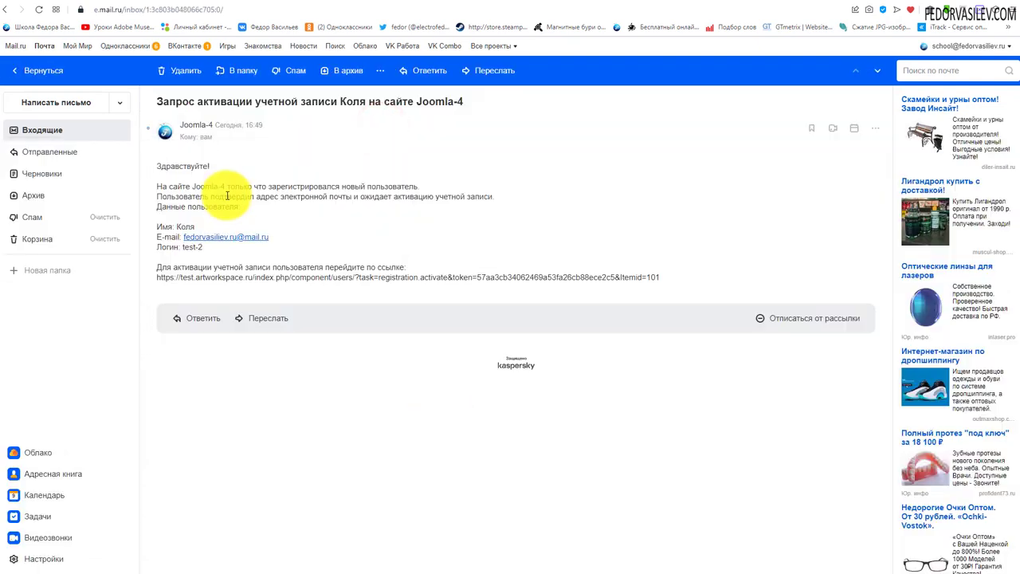
left_click_drag(251, 186, 426, 190)
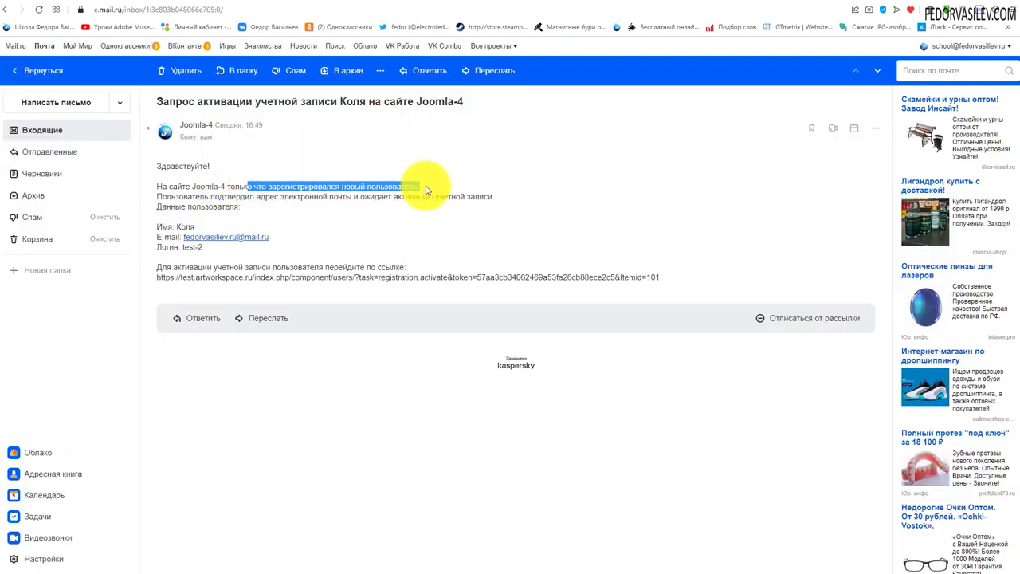
left_click_drag(211, 197, 489, 192)
left_click(175, 249)
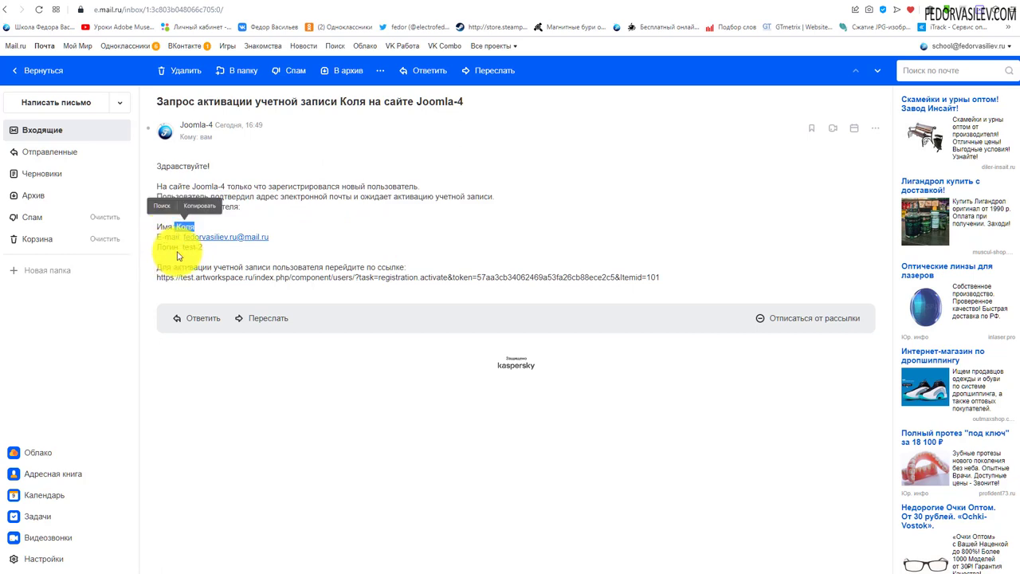
left_click_drag(280, 236, 184, 248)
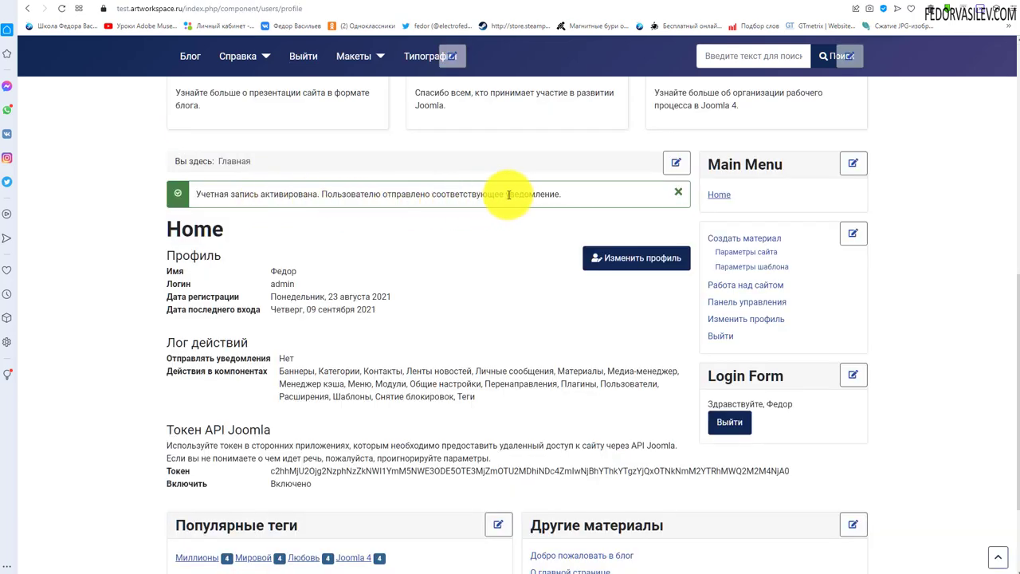
Read the activation notice on the site, then reload the admin users list to check the status of test-2.
left_click_drag(558, 194, 425, 198)
scroll(415, 261, "down", 2)
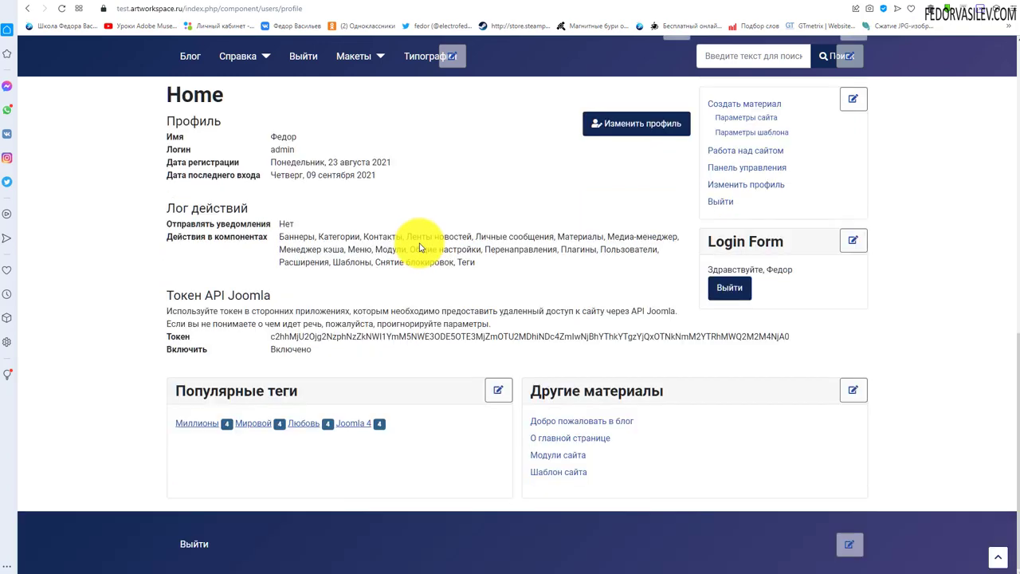
scroll(308, 382, "up", 3)
scroll(520, 358, "down", 3)
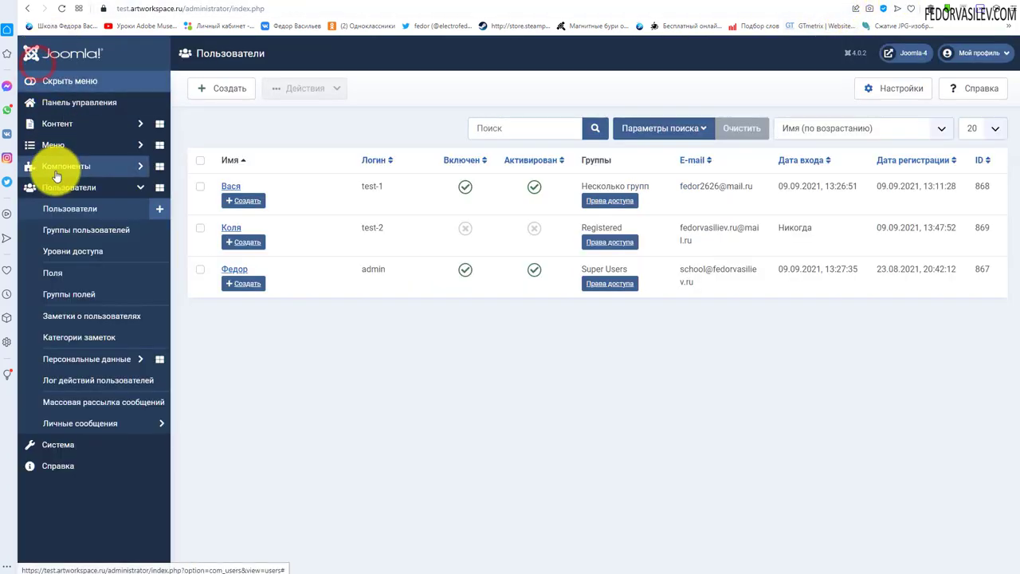
left_click(62, 8)
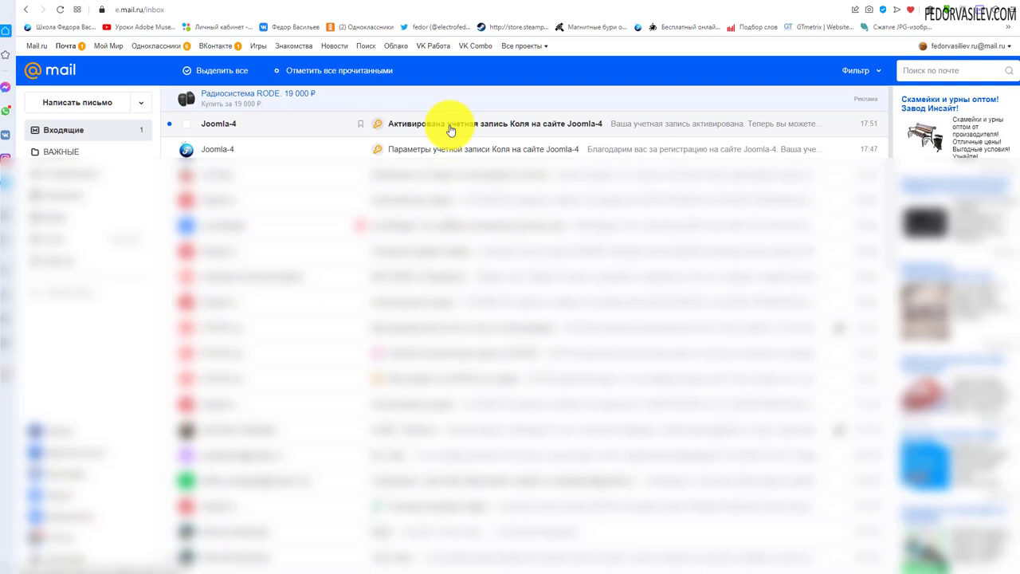
Read the account activation message in the new user's mailbox and log in to the site as test-2.
left_click(448, 126)
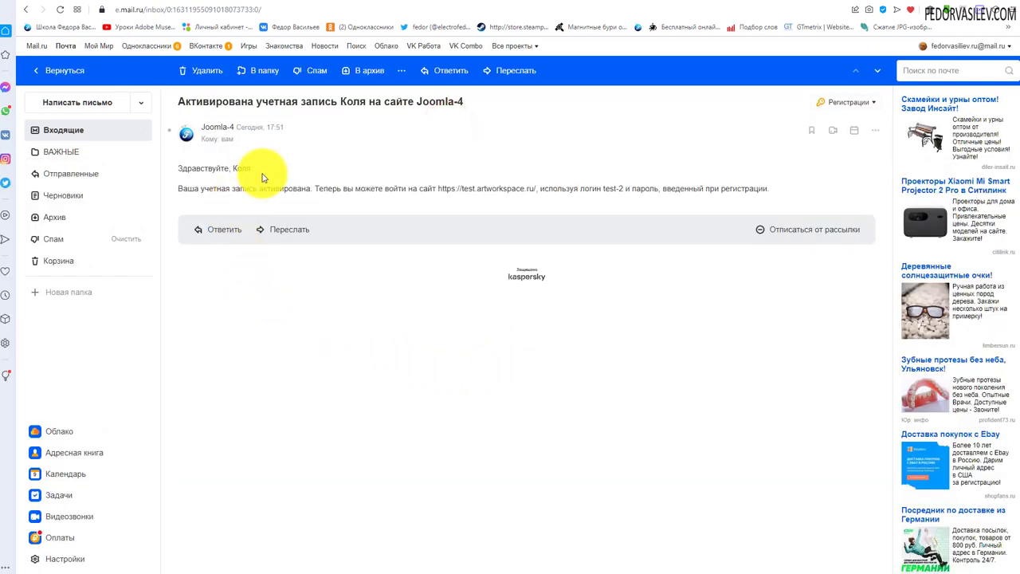
left_click_drag(253, 168, 777, 189)
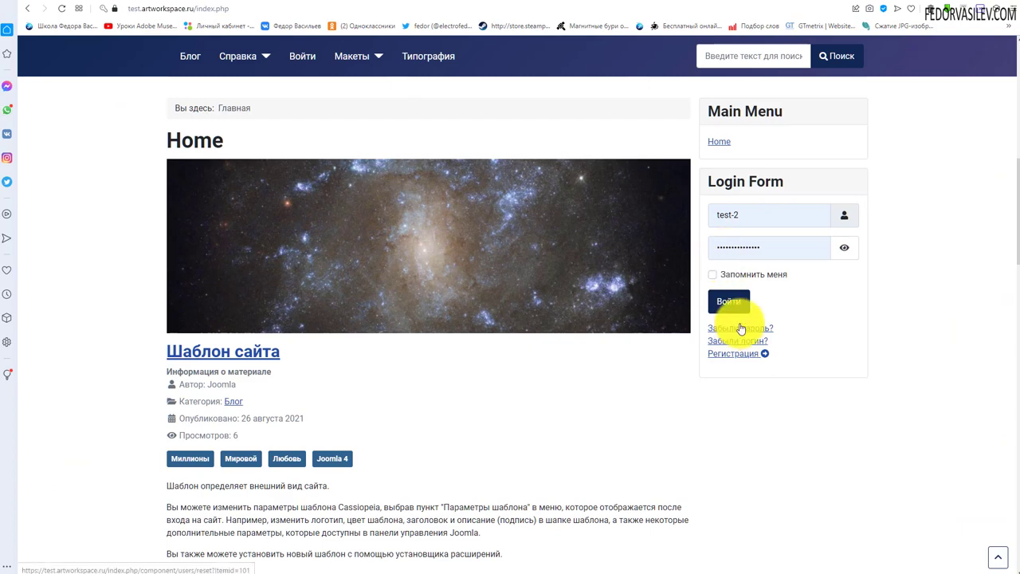
left_click(729, 298)
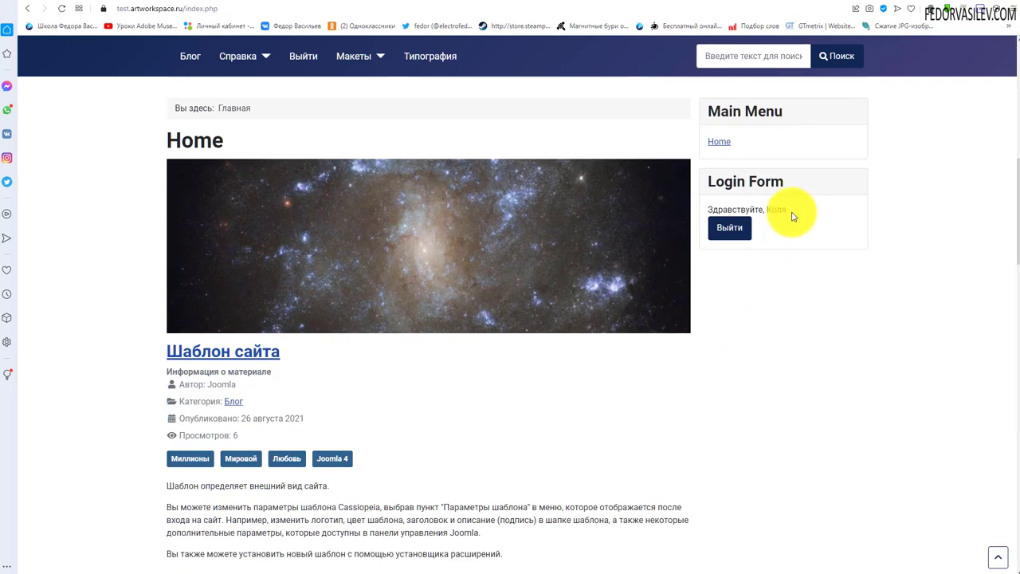
left_click_drag(791, 210, 708, 212)
left_click(785, 309)
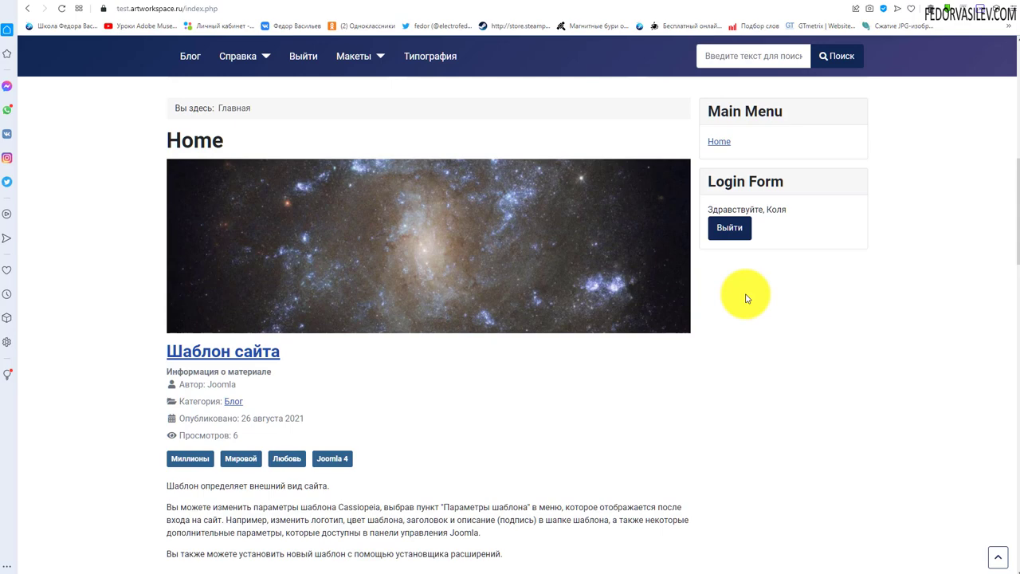
scroll(746, 298, "up", 7)
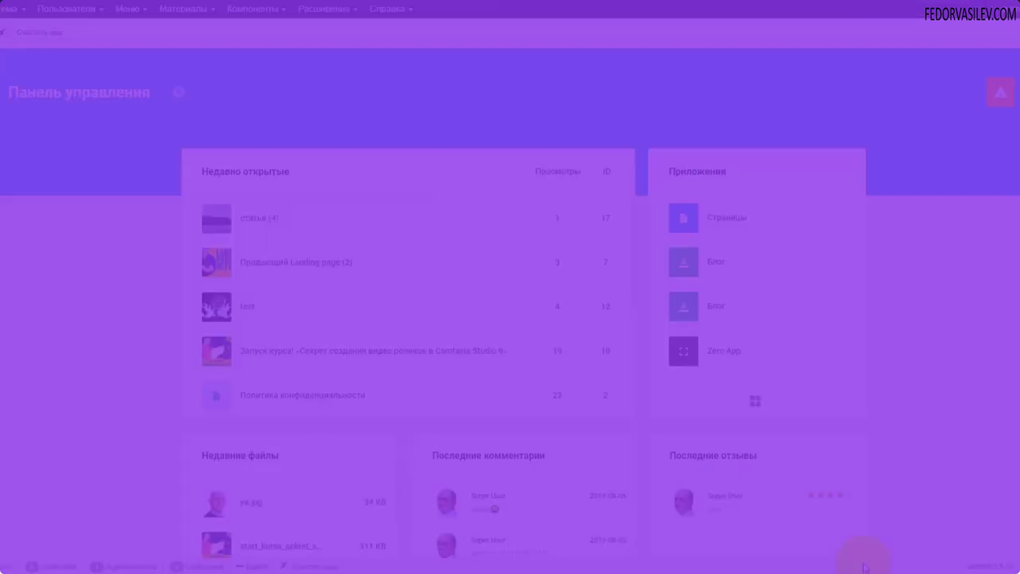
left_click(1001, 95)
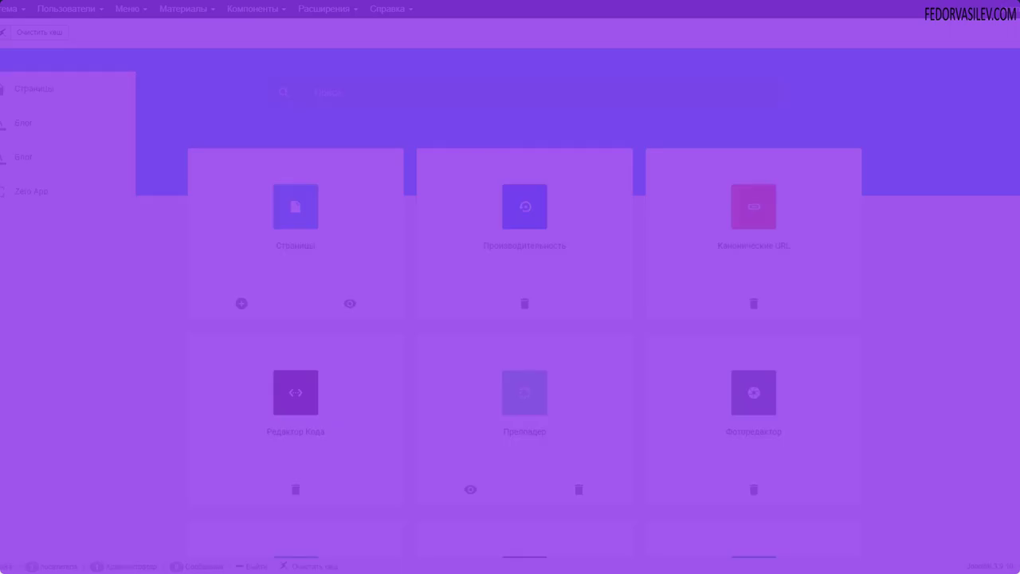
left_click(16, 195)
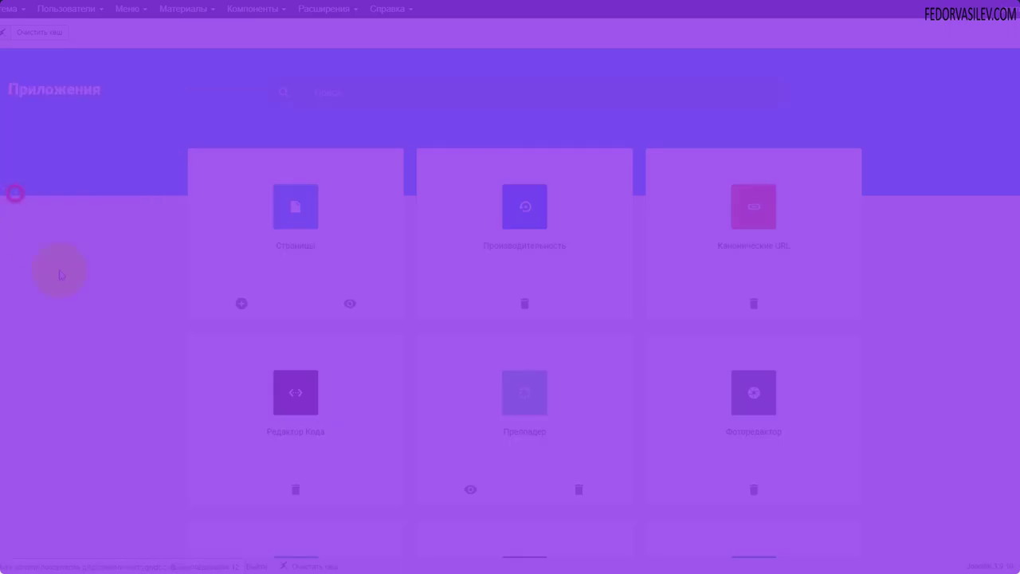
left_click(311, 345)
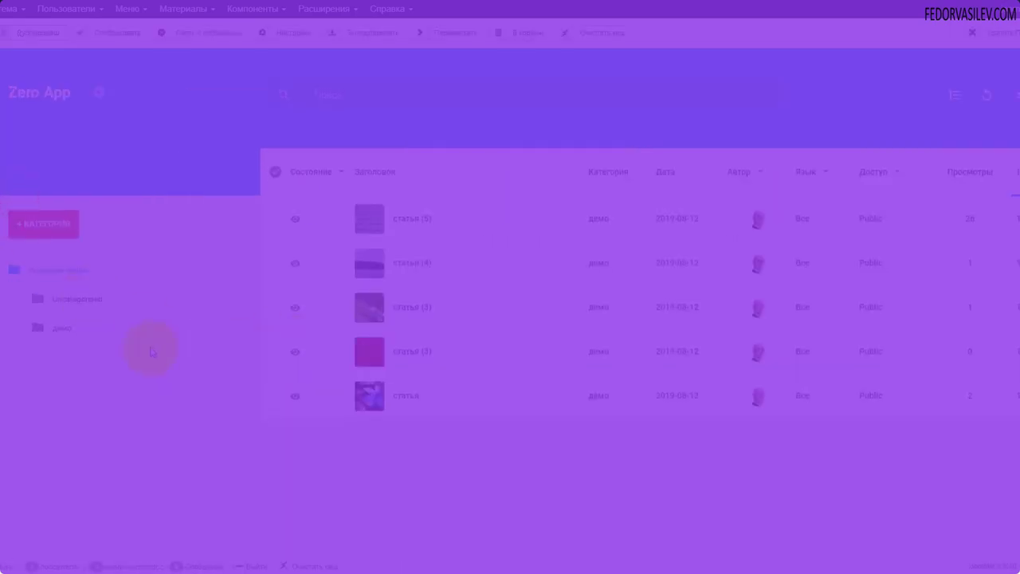
left_click(99, 92)
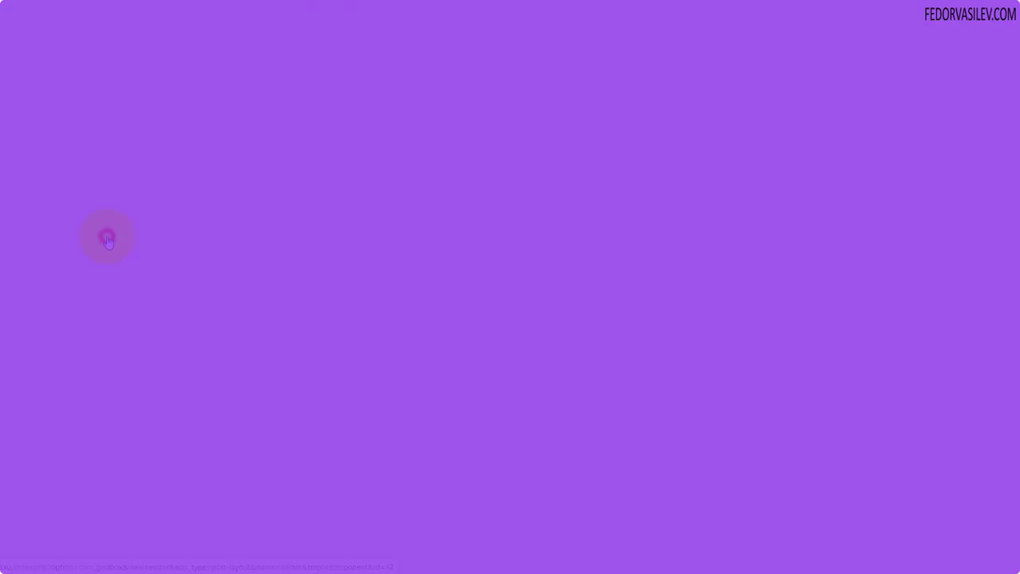